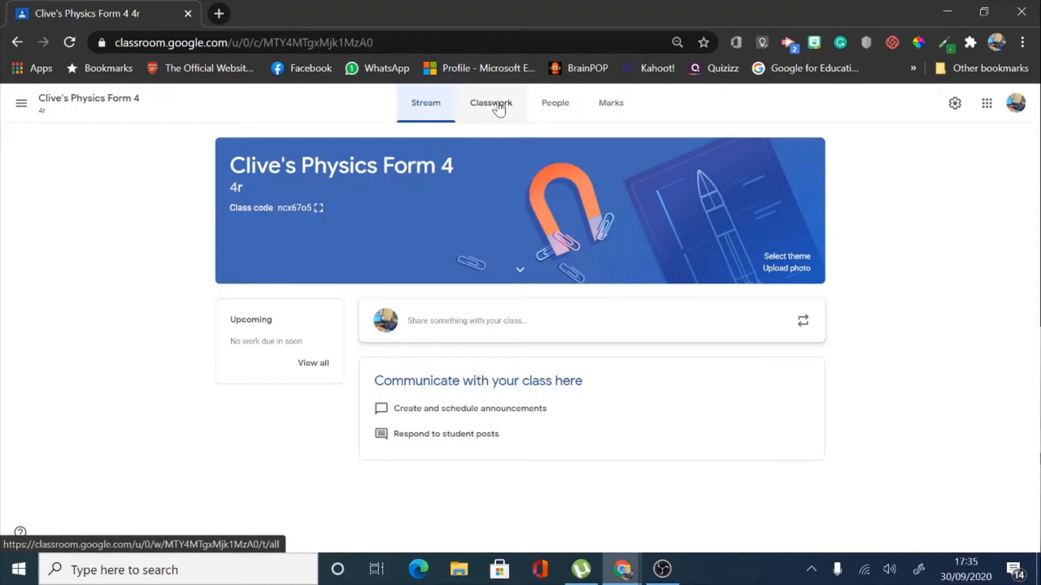
Step: In the class's classwork, add a topic named "TOPIC 1 - NEWTON'S FIRST LAW"
left_click(499, 109)
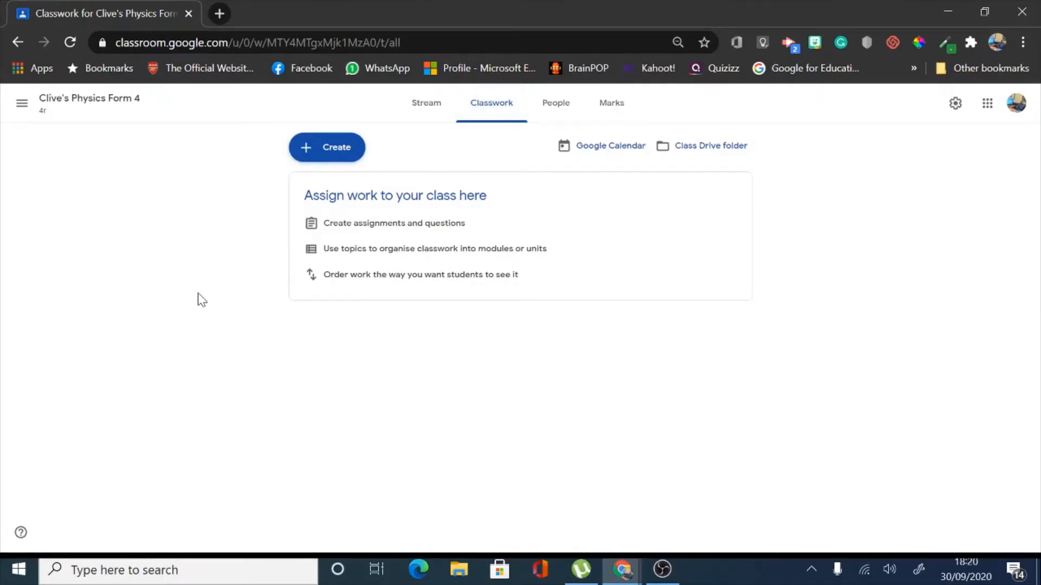
left_click(337, 157)
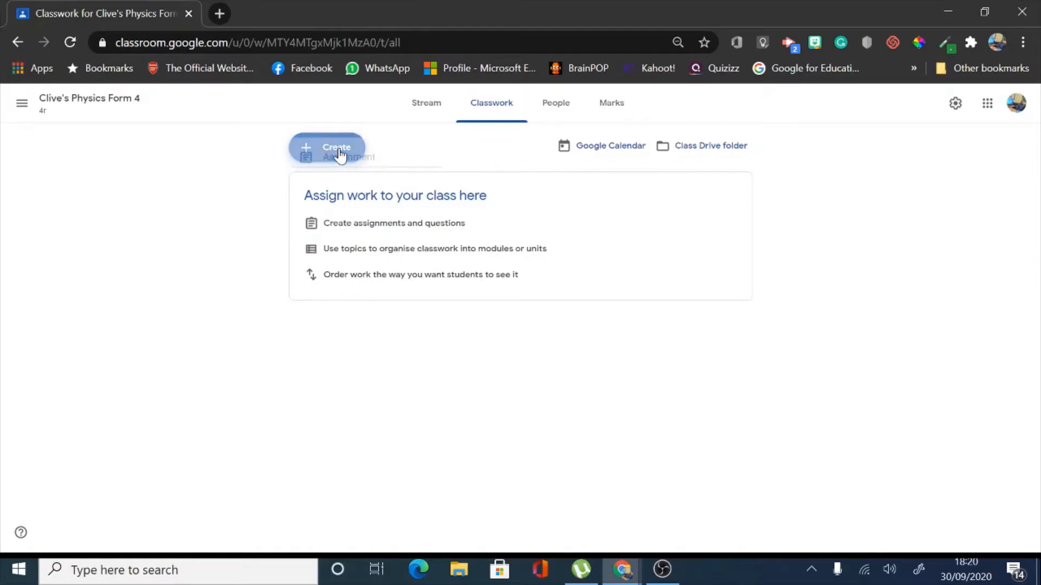
left_click(357, 358)
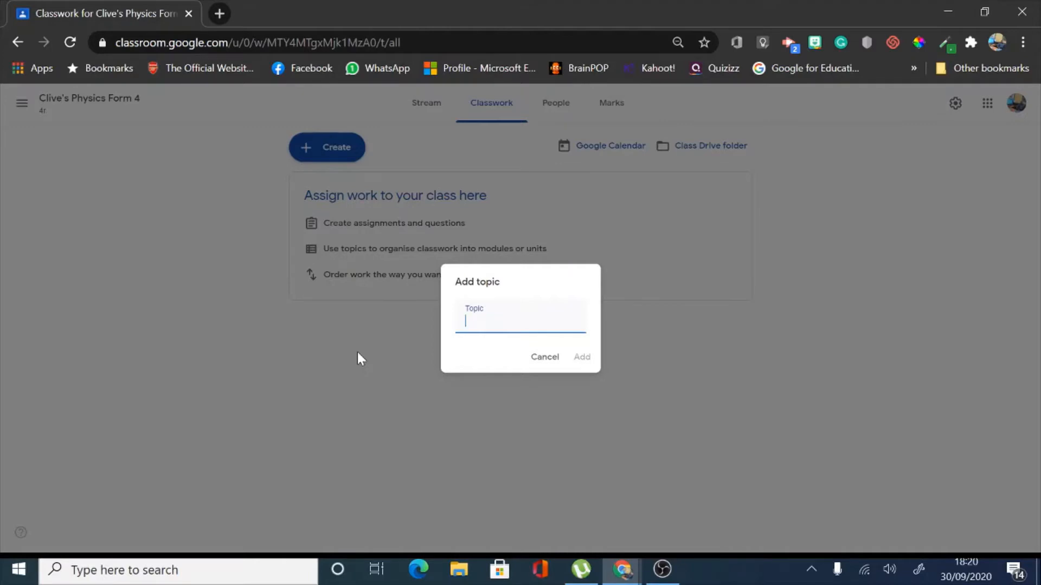
type("TOPIC 1 - NEWTON")
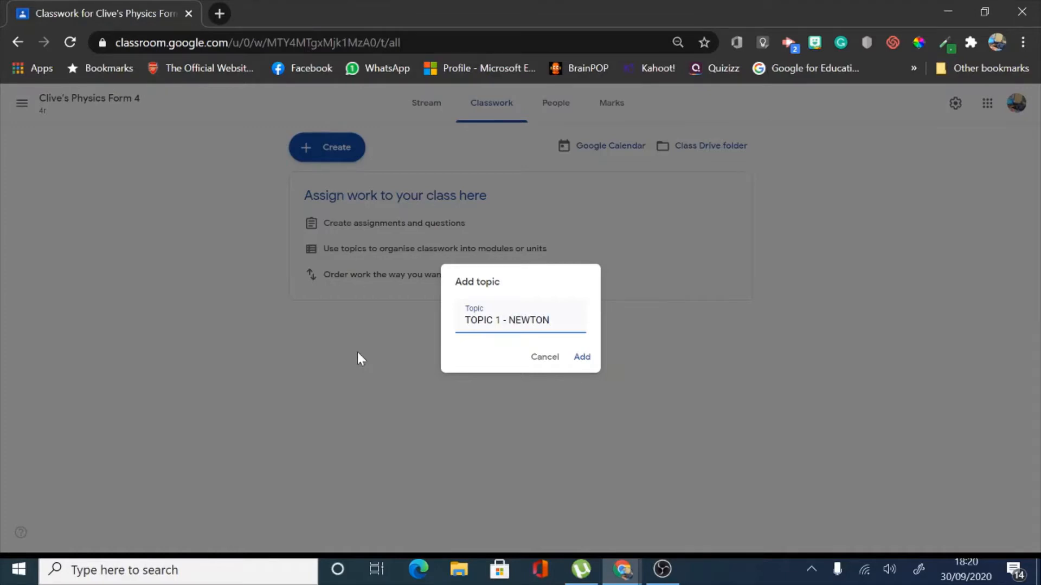
type("'S FORST")
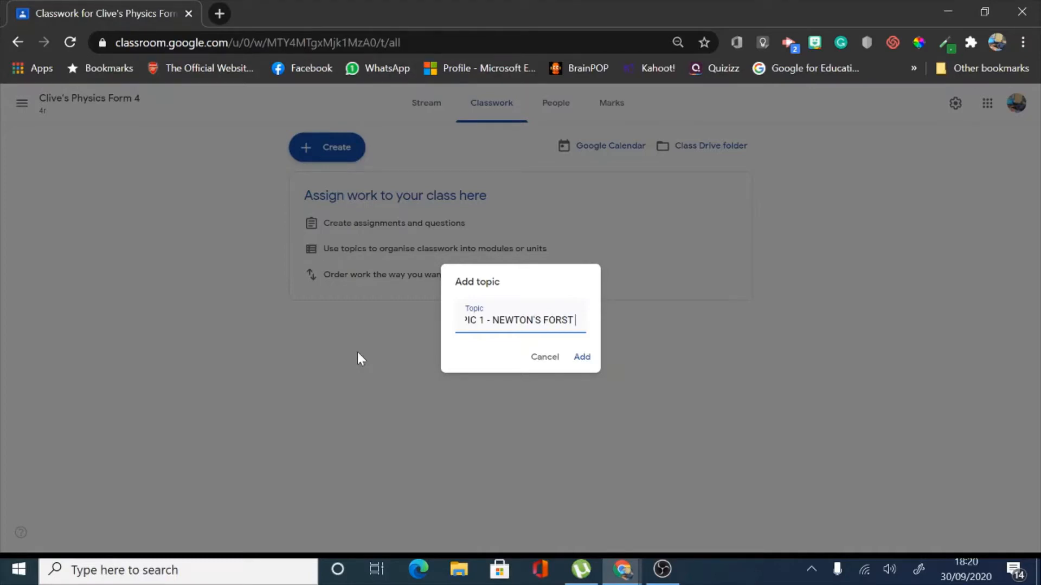
key("BackSpace")
key("BackSpace")
key("BackSpace")
key("BackSpace")
key("BackSpace")
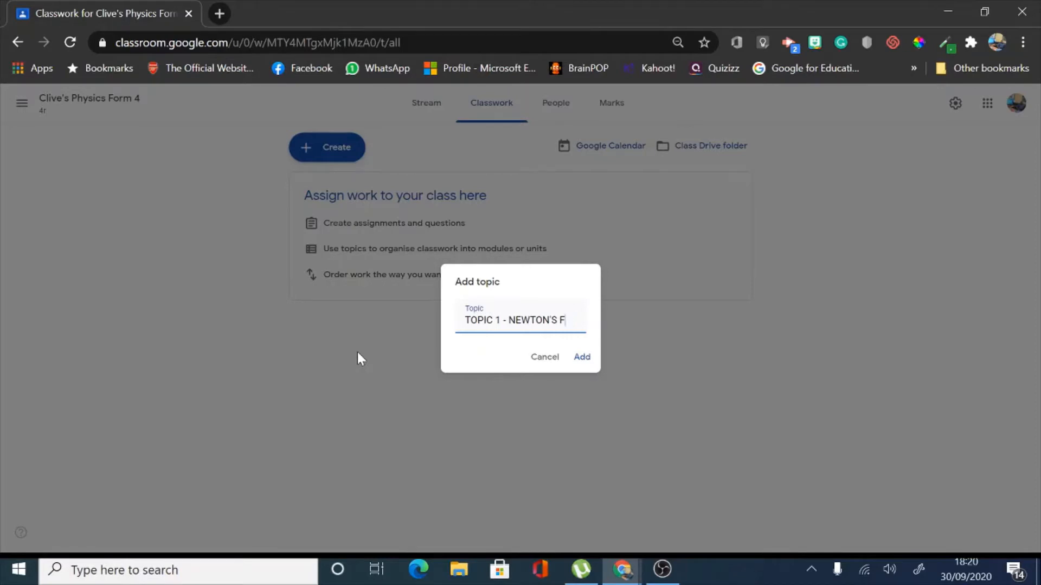
type("IRST ")
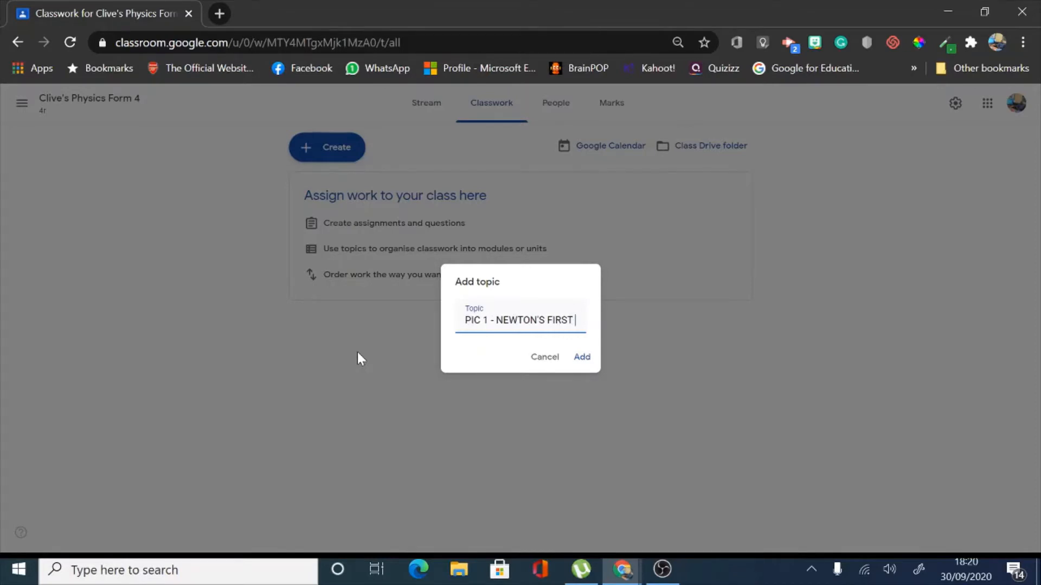
type("LAW")
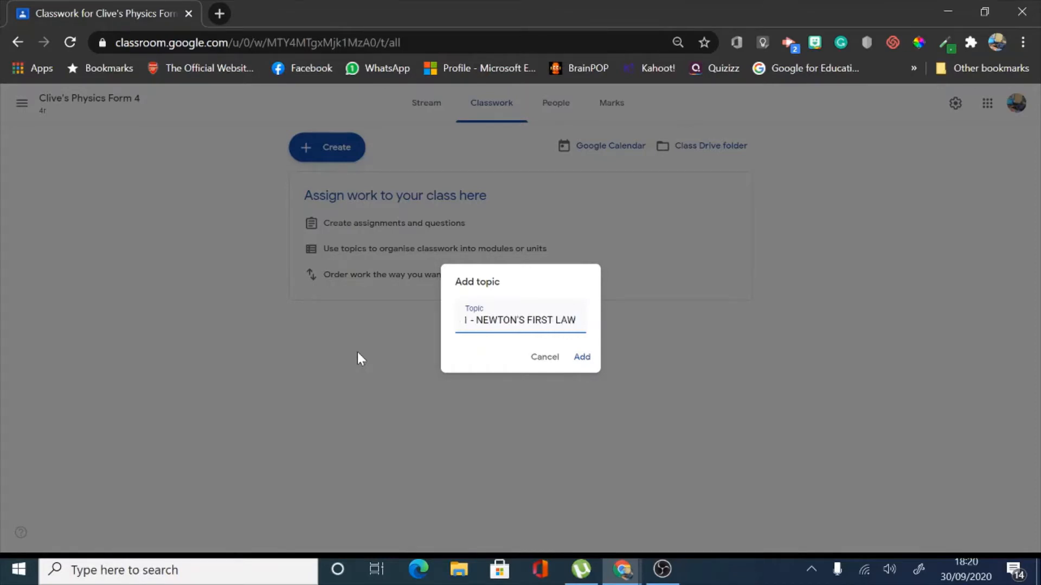
left_click(588, 362)
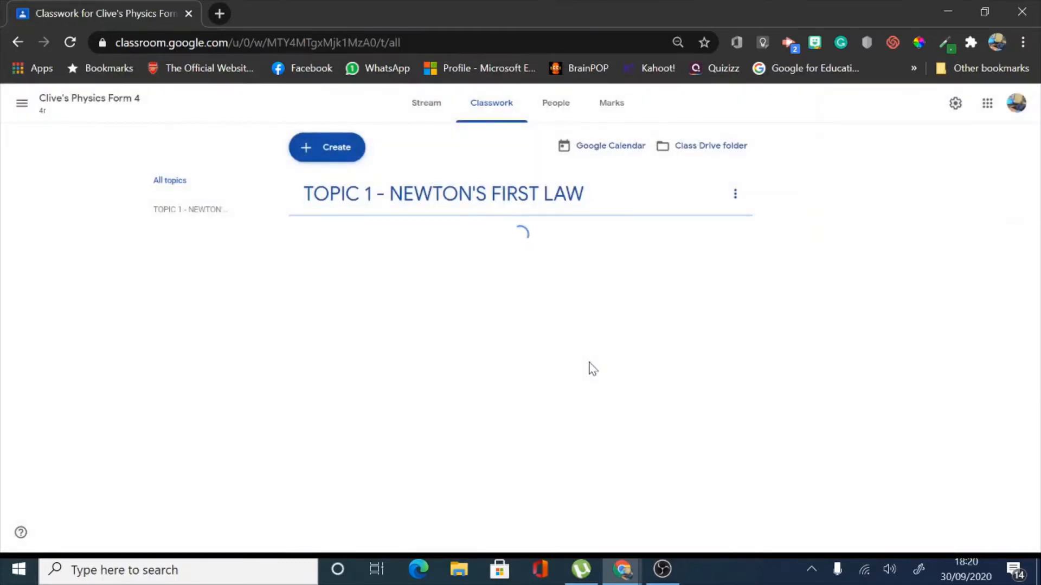
Step: Add a topic named "TOPIC 2 - NEWTON'S SECOND LAW" and reorder the topics so TOPIC 1 comes before it
left_click(333, 154)
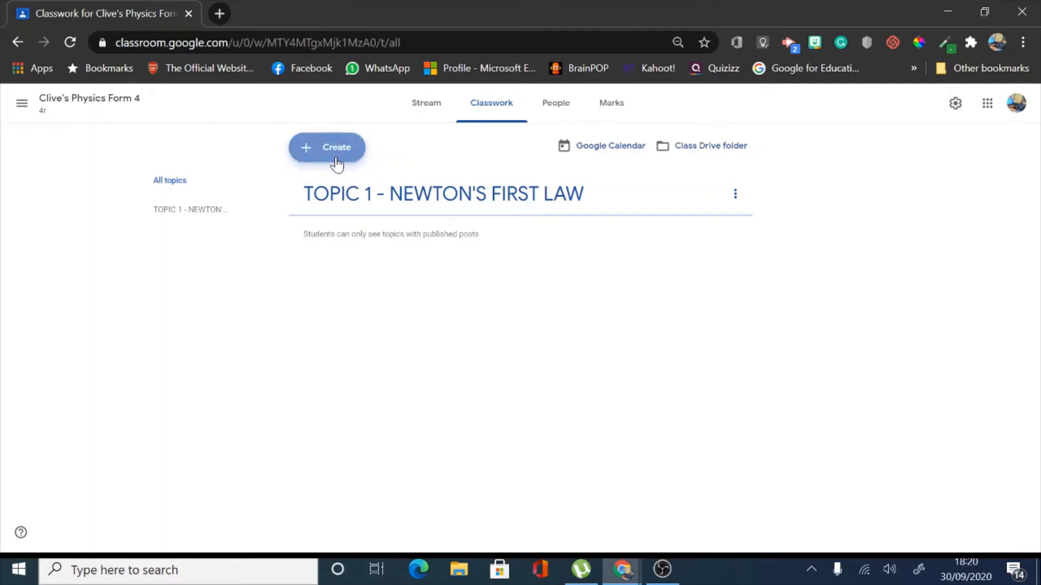
left_click(343, 355)
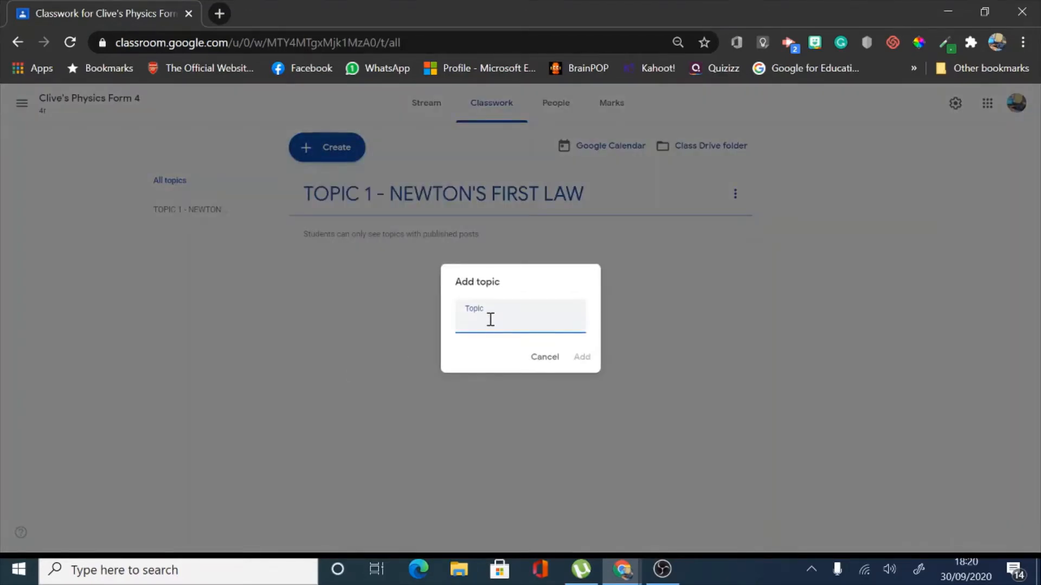
type("TOPIC")
type(" 2")
type(" - ")
type("NEWTO")
type("N")
type("'S")
type(" SECOND ")
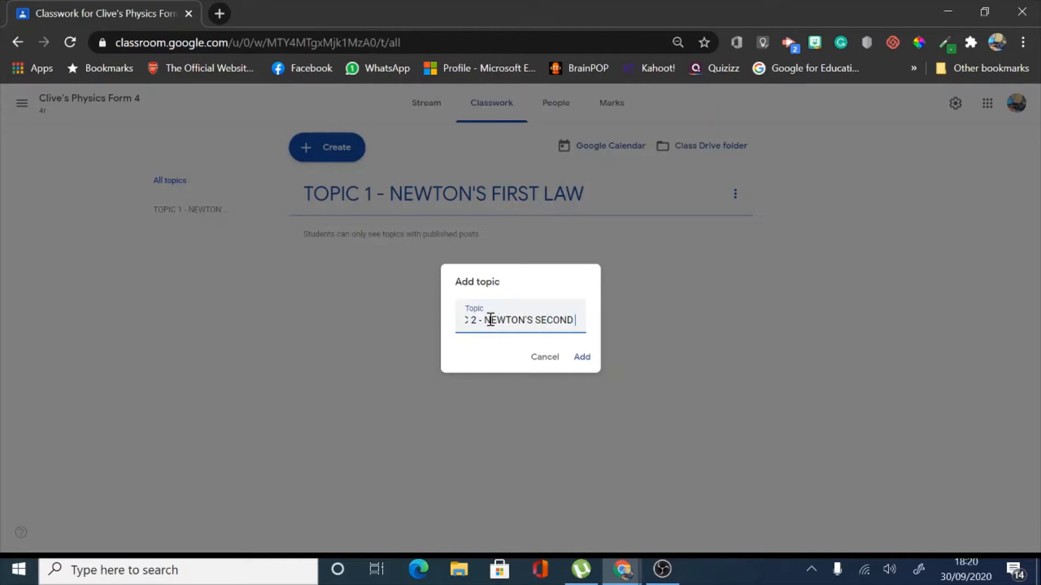
type("LAW")
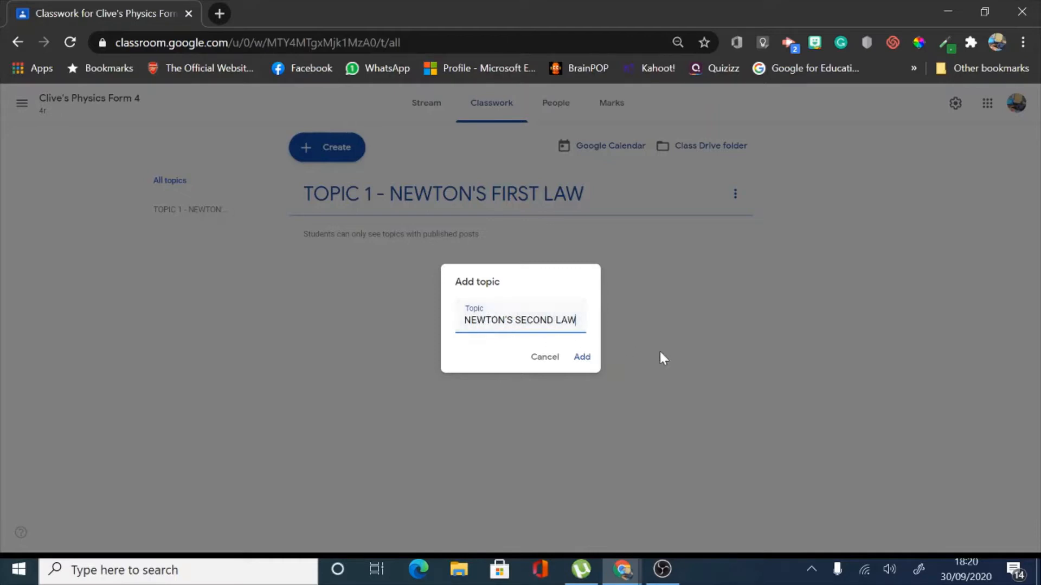
left_click(582, 358)
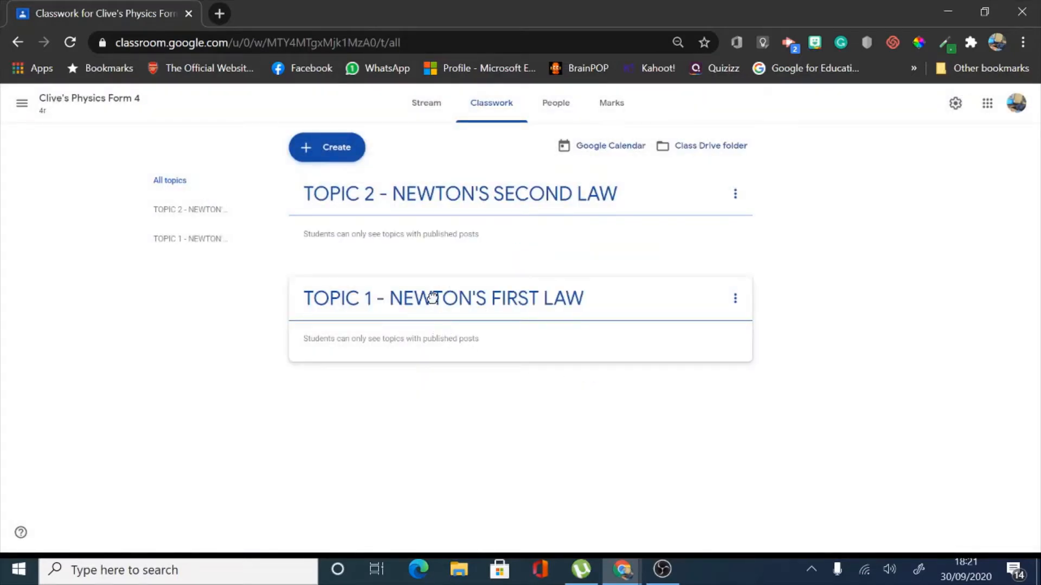
left_click_drag(435, 298, 429, 185)
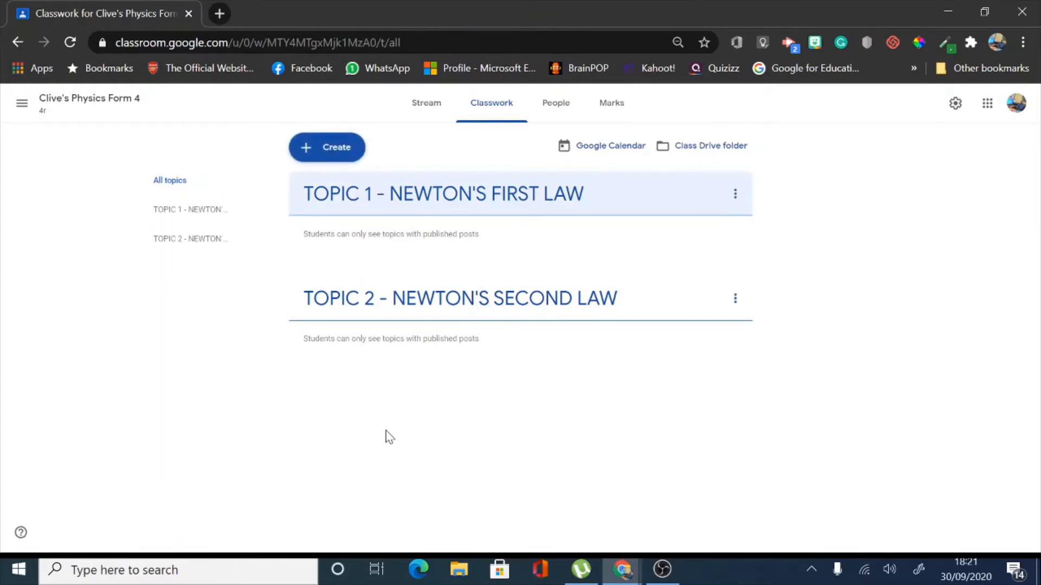
Step: Create a new classwork material titled "NEWTON'S FIRST LAW SLIDES"
left_click(340, 159)
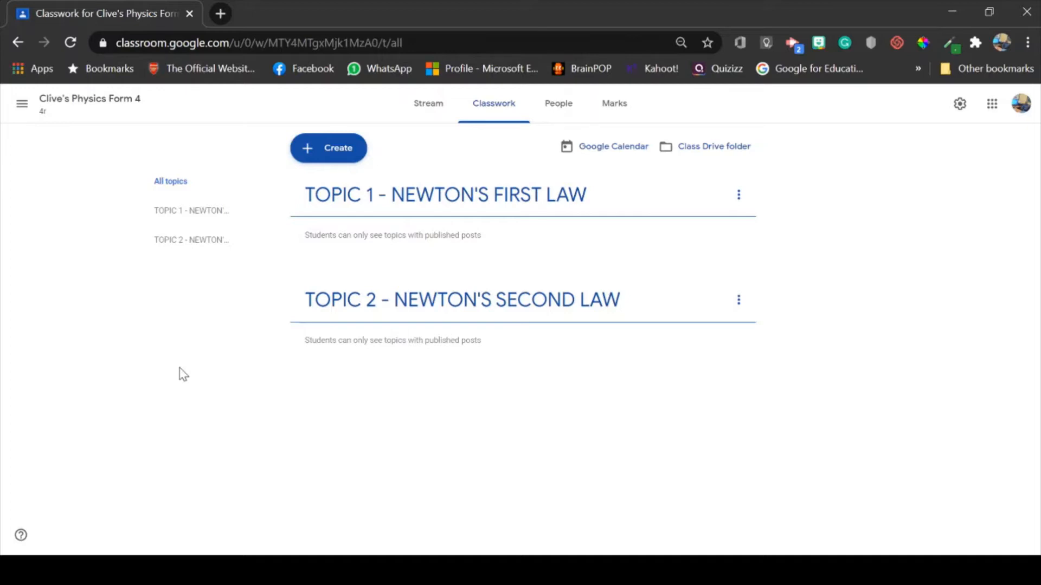
left_click(334, 154)
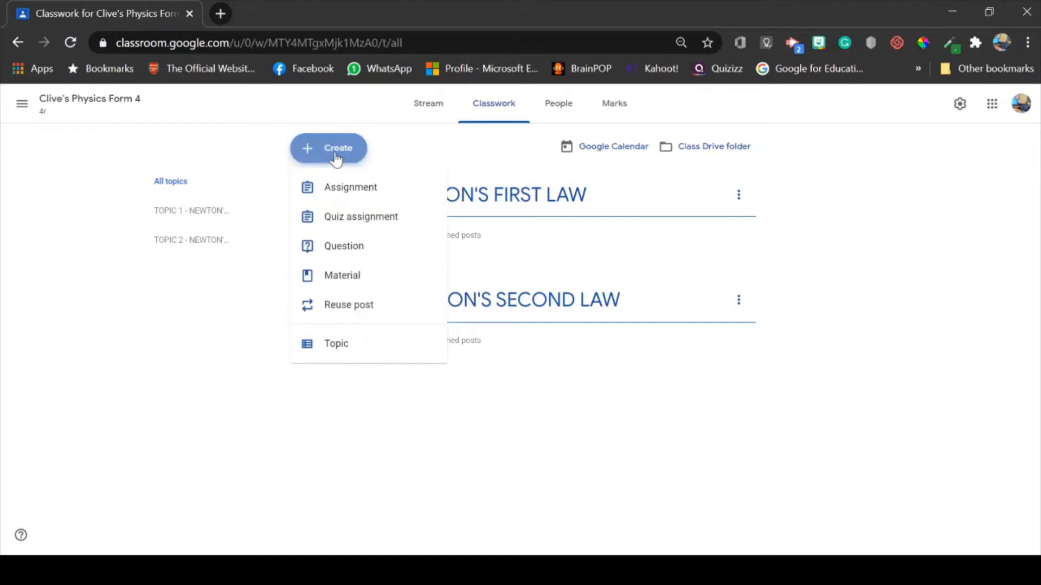
left_click(353, 288)
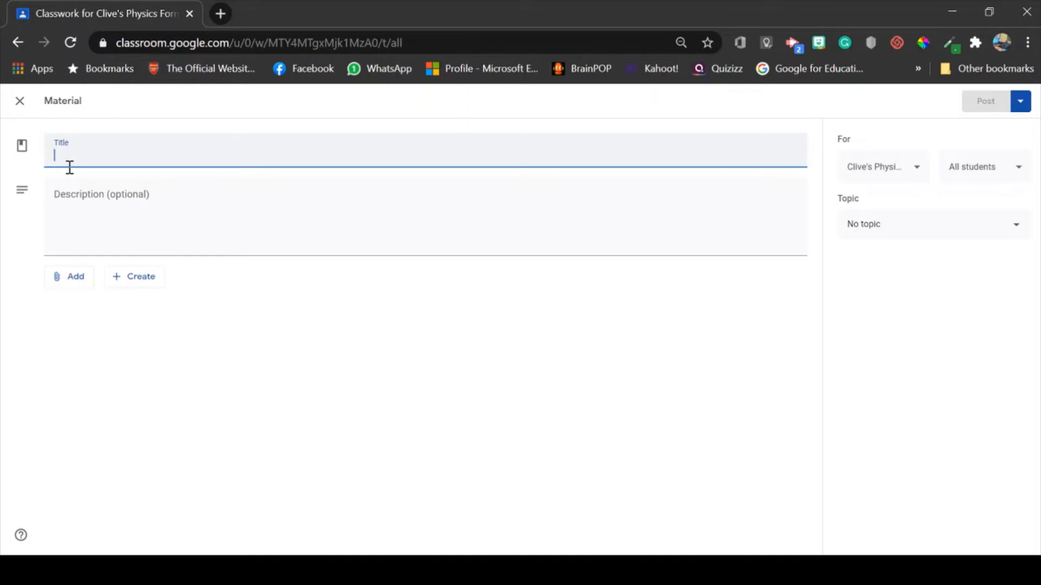
type("NEWTON")
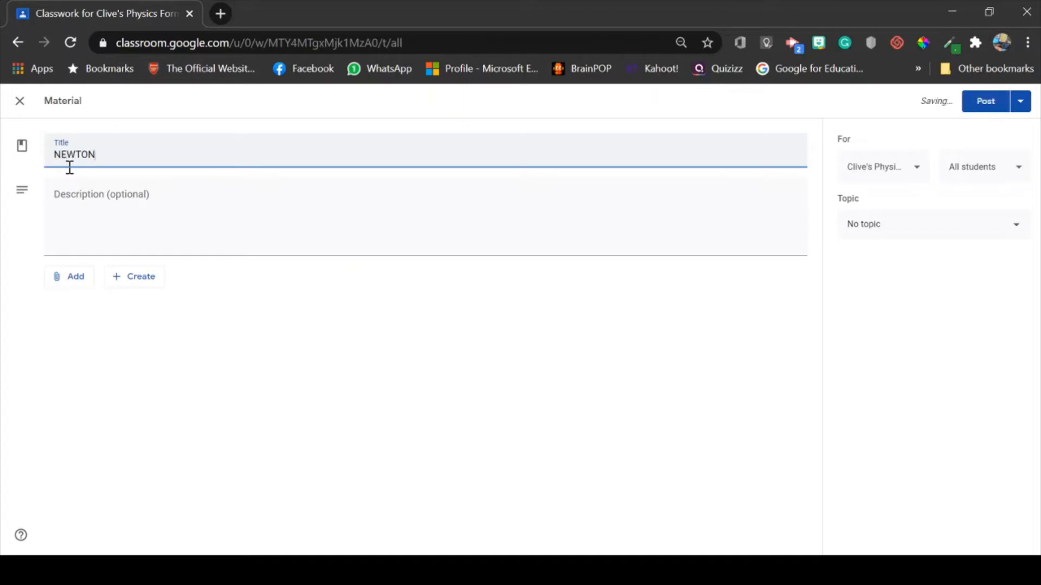
type("'S F")
type("ORST")
key("BackSpace")
key("BackSpace")
key("BackSpace")
key("BackSpace")
type("IRST LAW SLIDES")
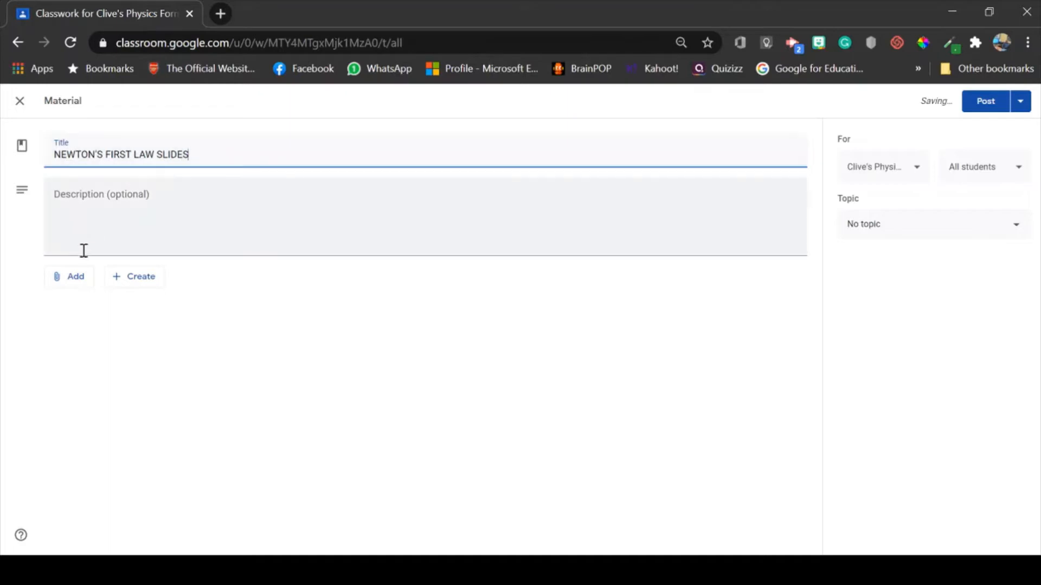
Step: Attach the Newton's First Law of Motion slides from the Physics Slides > FORM 3 folder in Google Drive to the material
left_click(70, 282)
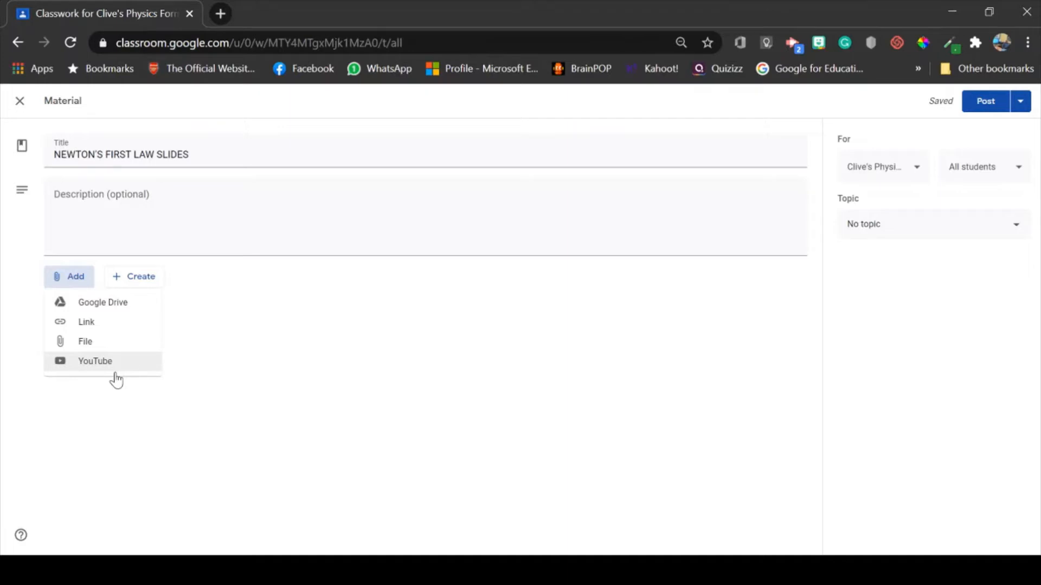
left_click(116, 310)
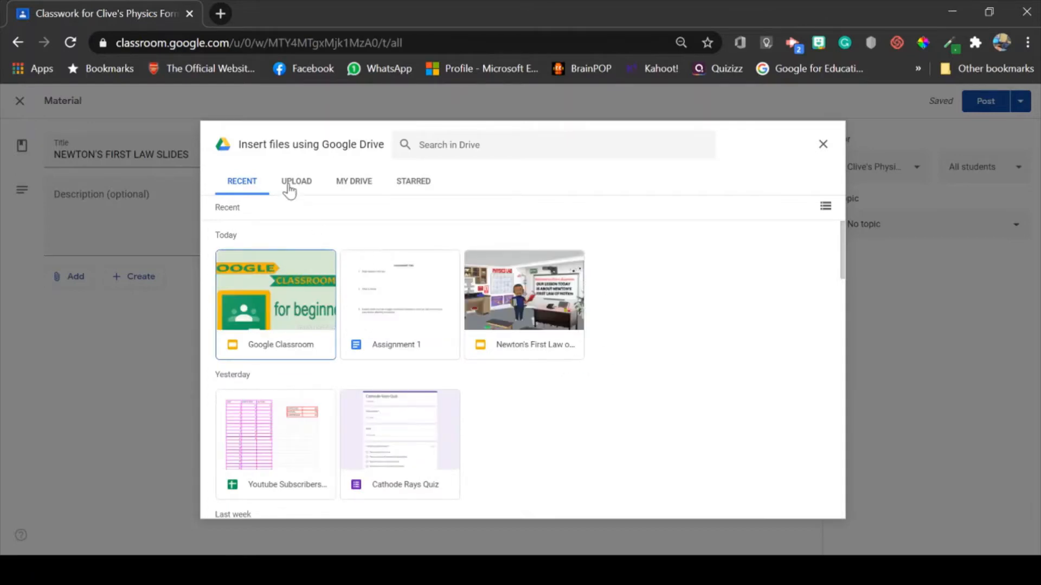
left_click(354, 184)
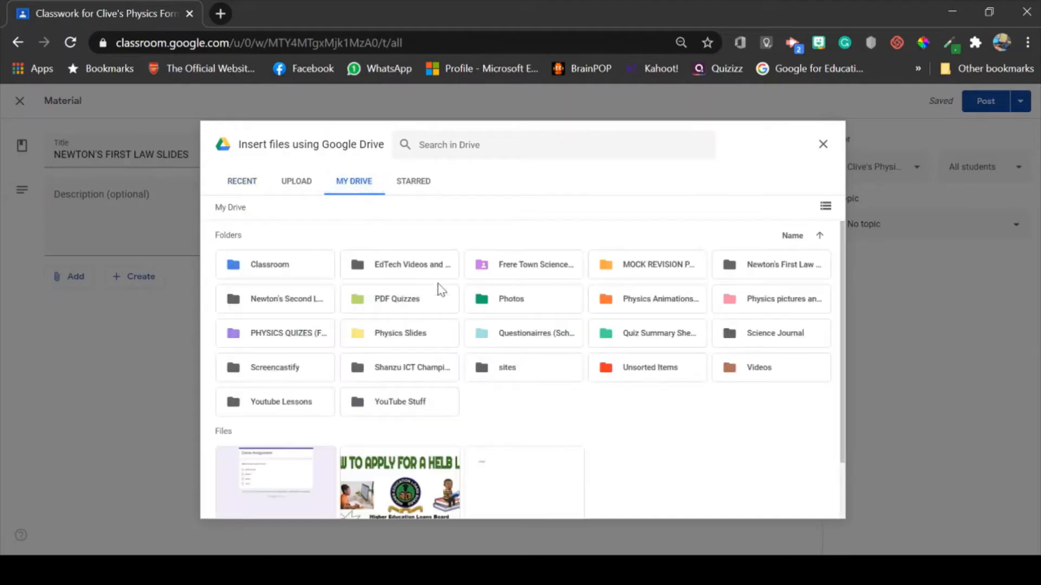
double_click(414, 344)
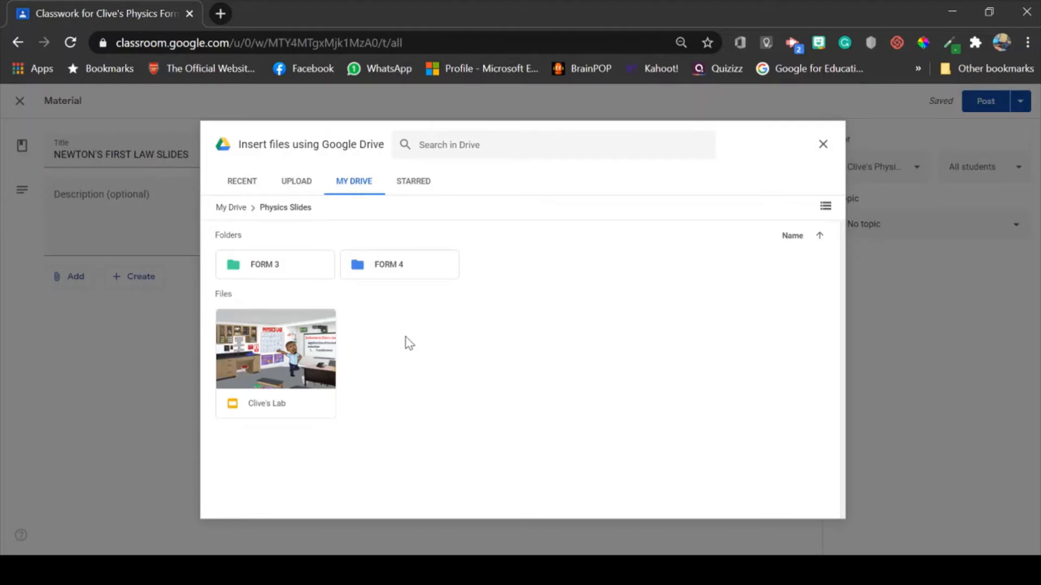
double_click(284, 275)
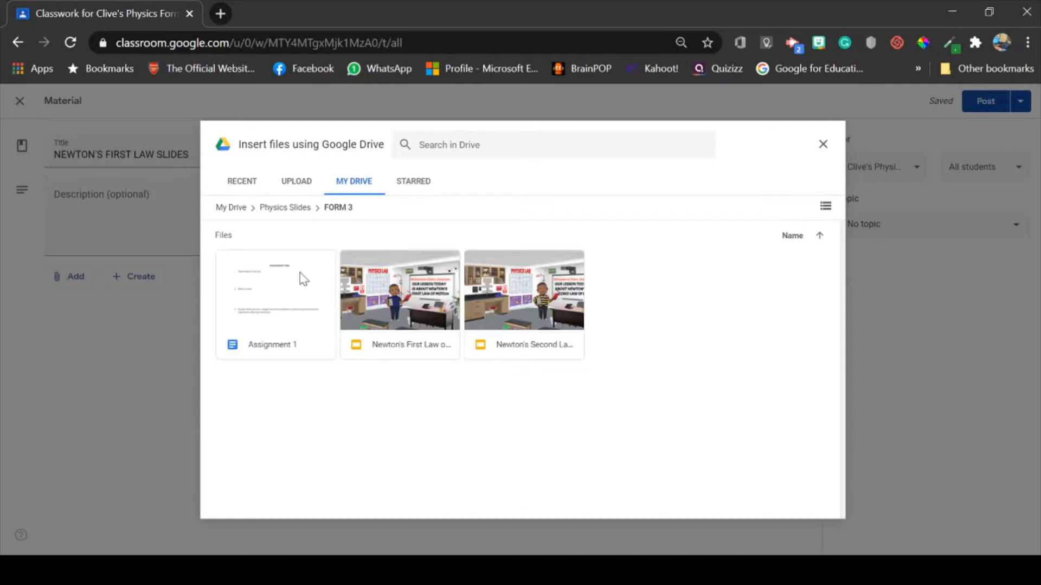
left_click(407, 310)
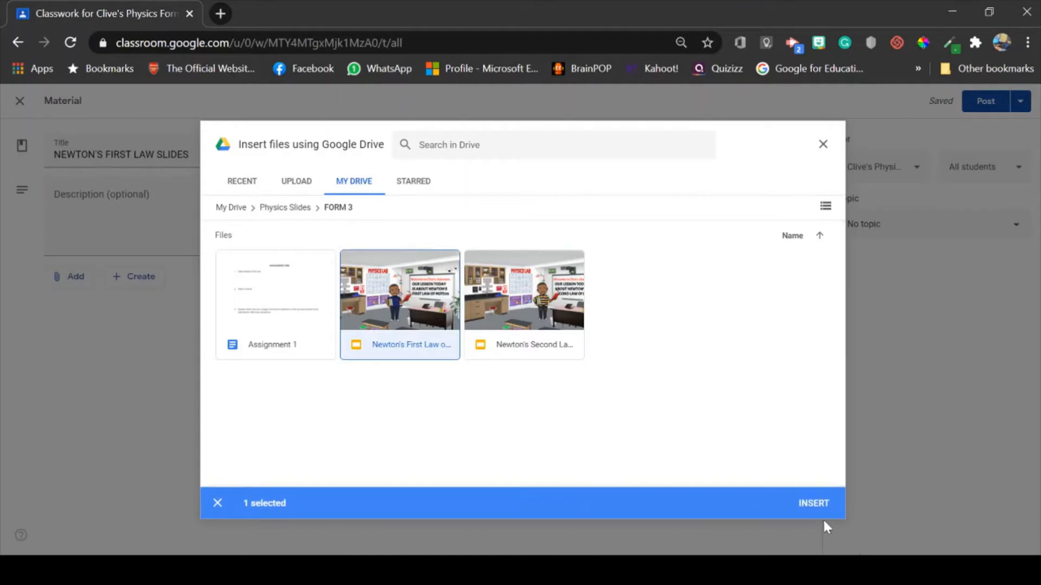
left_click(817, 514)
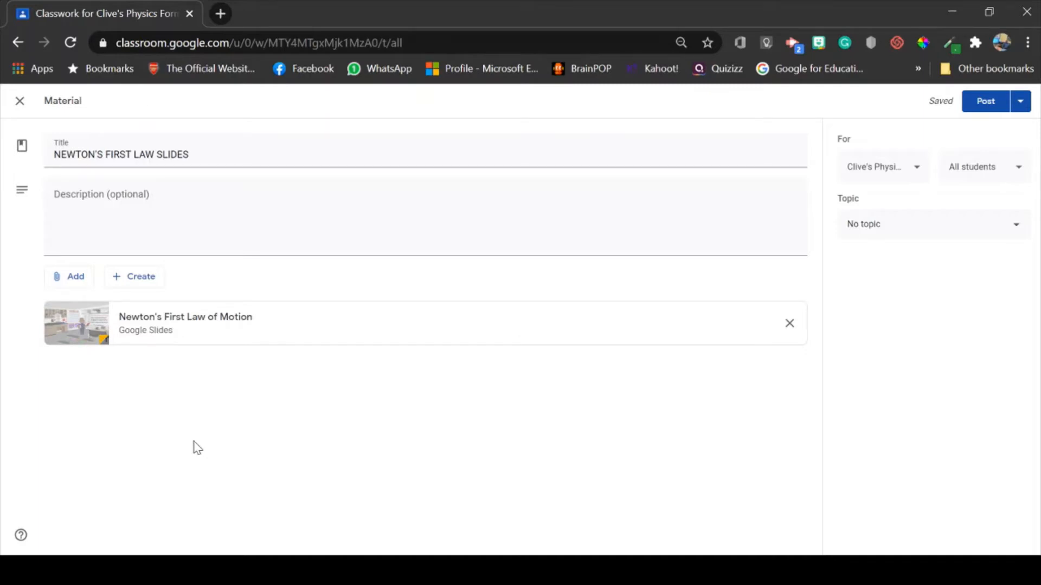
Step: Look at the class choices for the material and deselect all students as its recipients
left_click(920, 177)
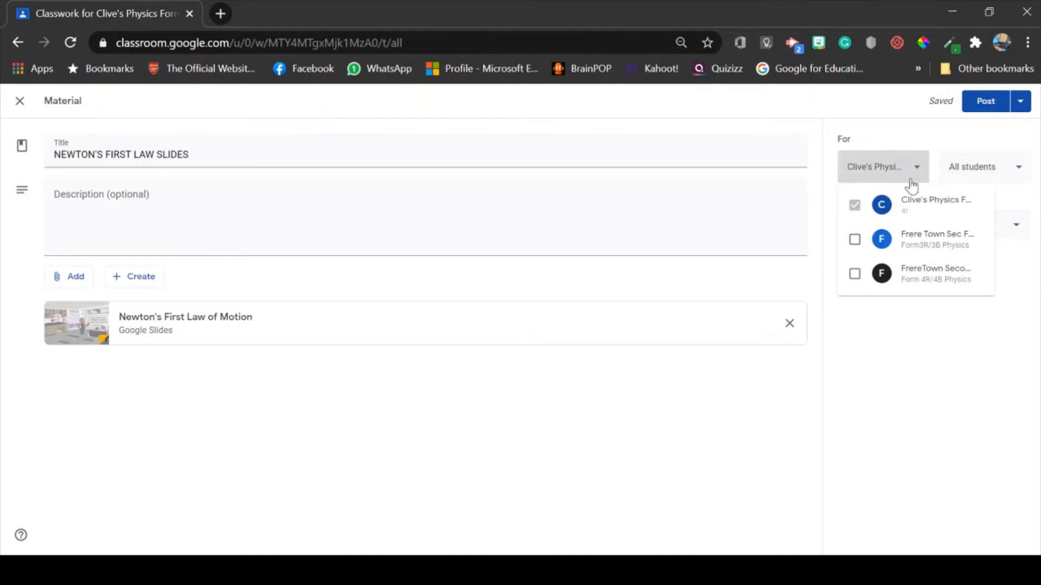
left_click(987, 177)
left_click(987, 177)
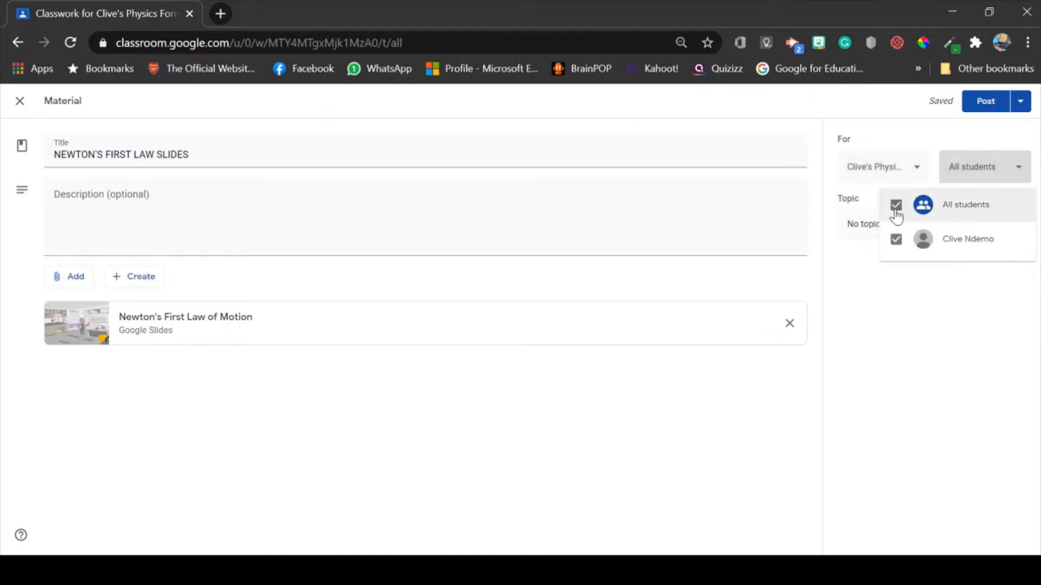
left_click(897, 213)
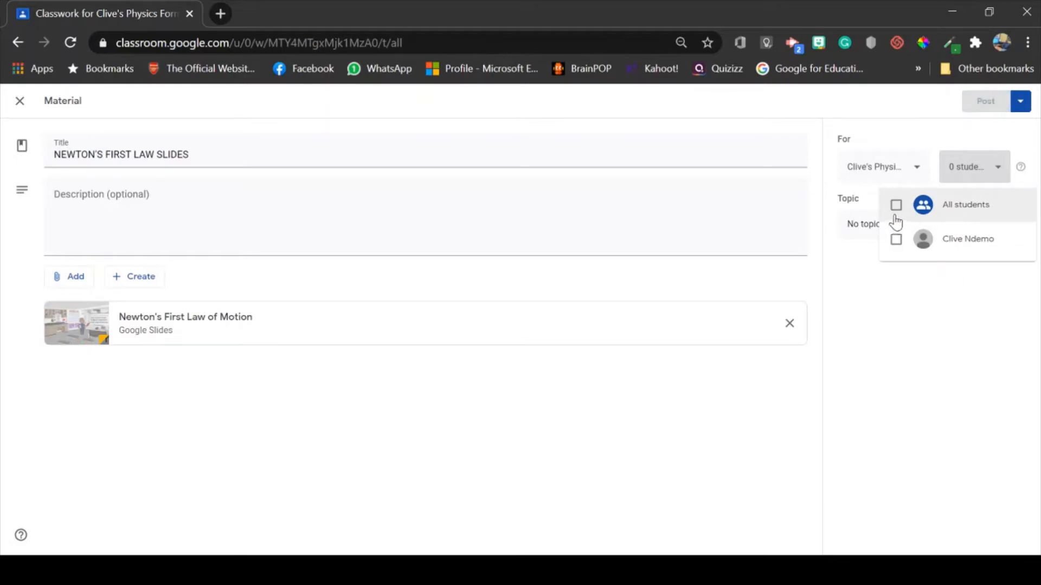
left_click(896, 207)
left_click(976, 211)
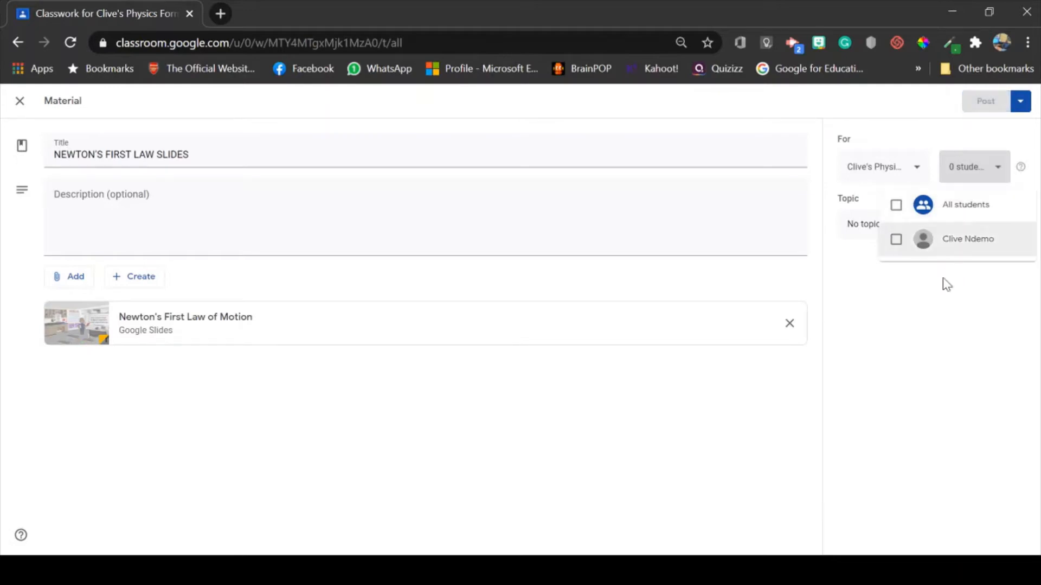
left_click(924, 344)
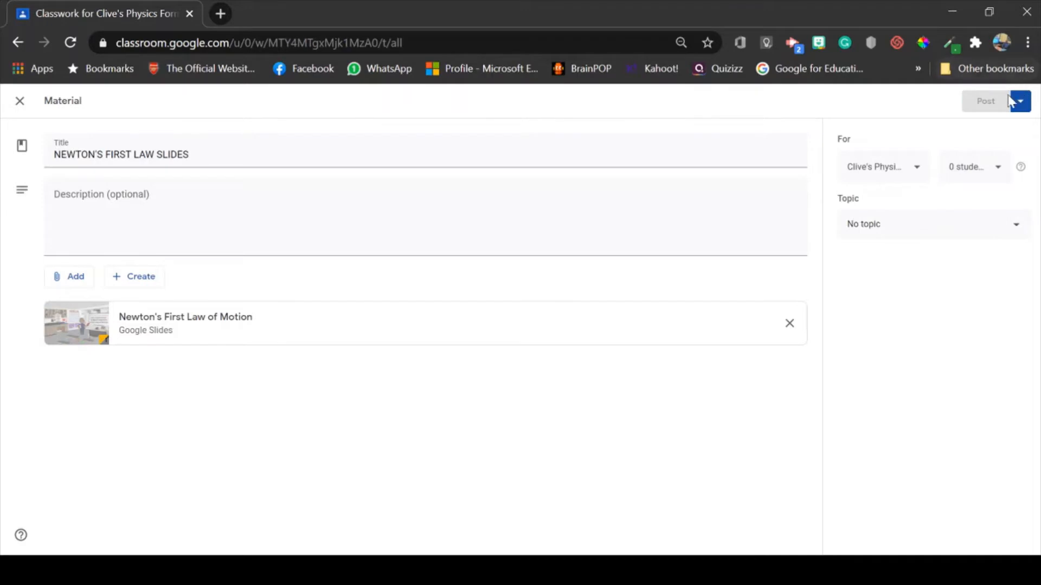
Step: File the material under "TOPIC 1 - NEWTON'S FIRST LAW" and select all students as recipients
left_click(1002, 240)
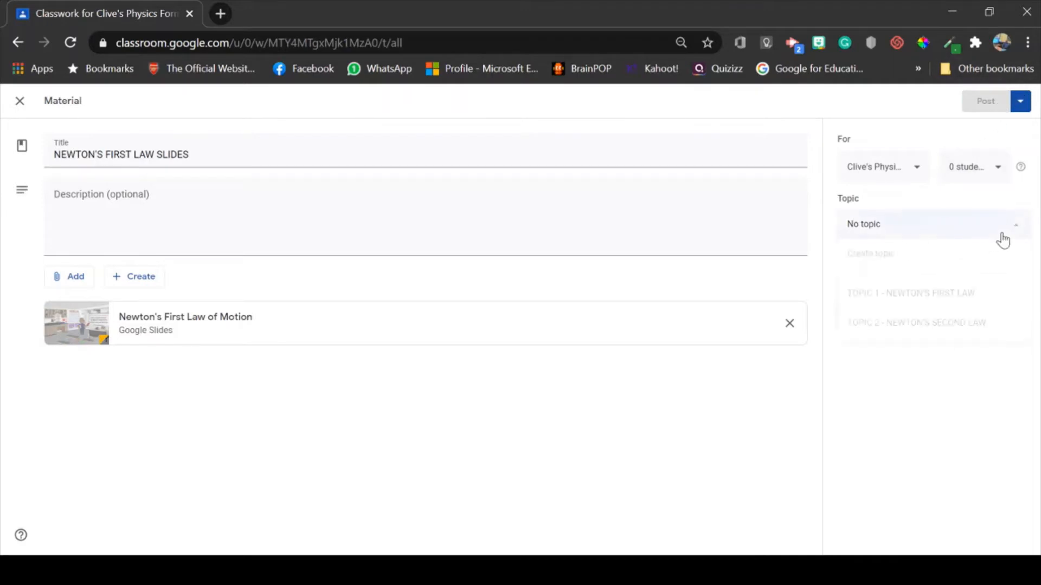
left_click(937, 309)
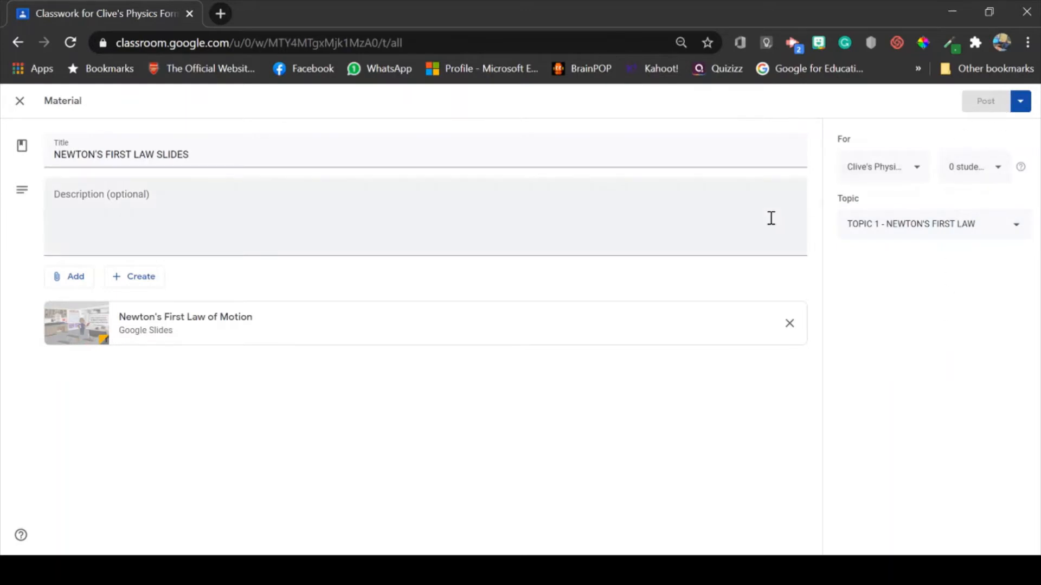
left_click(970, 166)
left_click(895, 207)
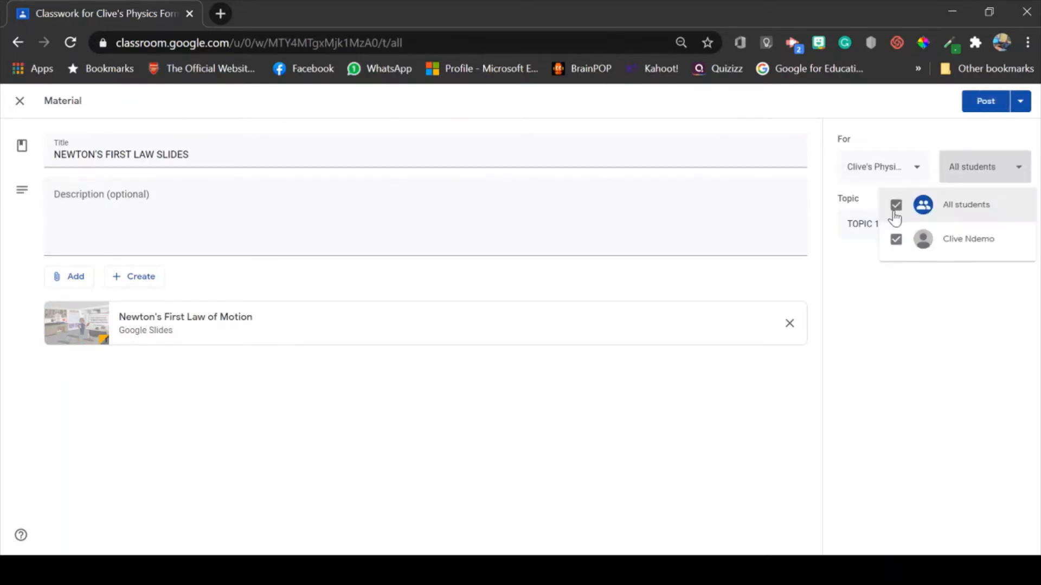
Step: Close the recipient choices and post the "NEWTON'S FIRST LAW SLIDES" material to the class
left_click(935, 144)
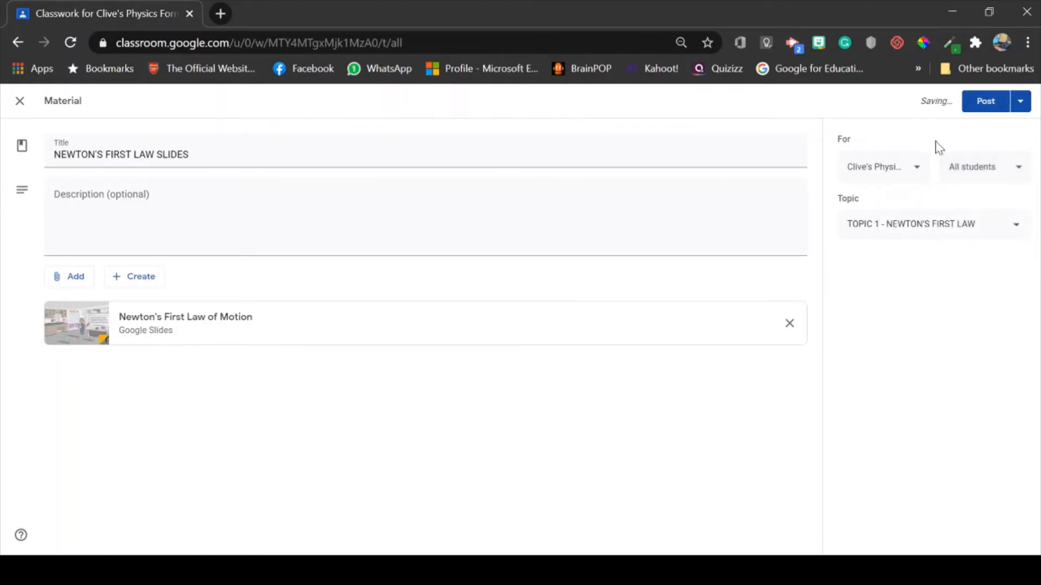
left_click(985, 102)
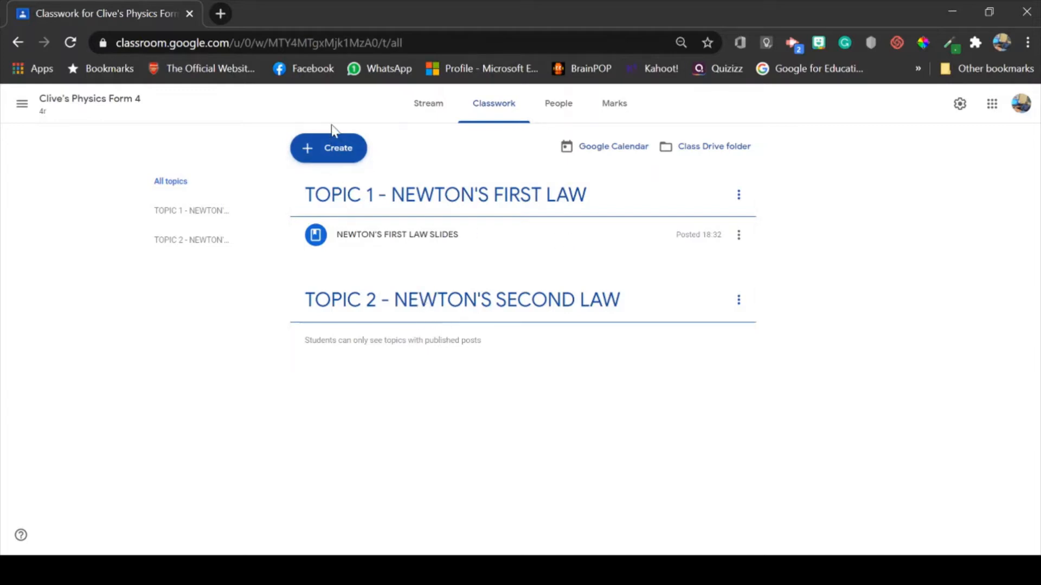
Step: Create a new classwork material titled "NEWTON;S SECOND LAW"
left_click(333, 155)
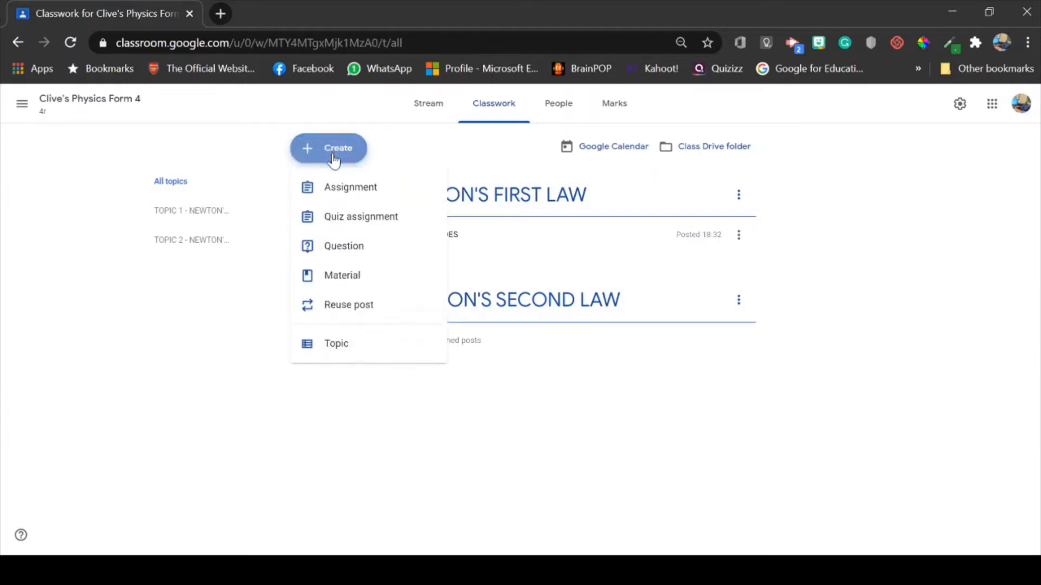
left_click(346, 286)
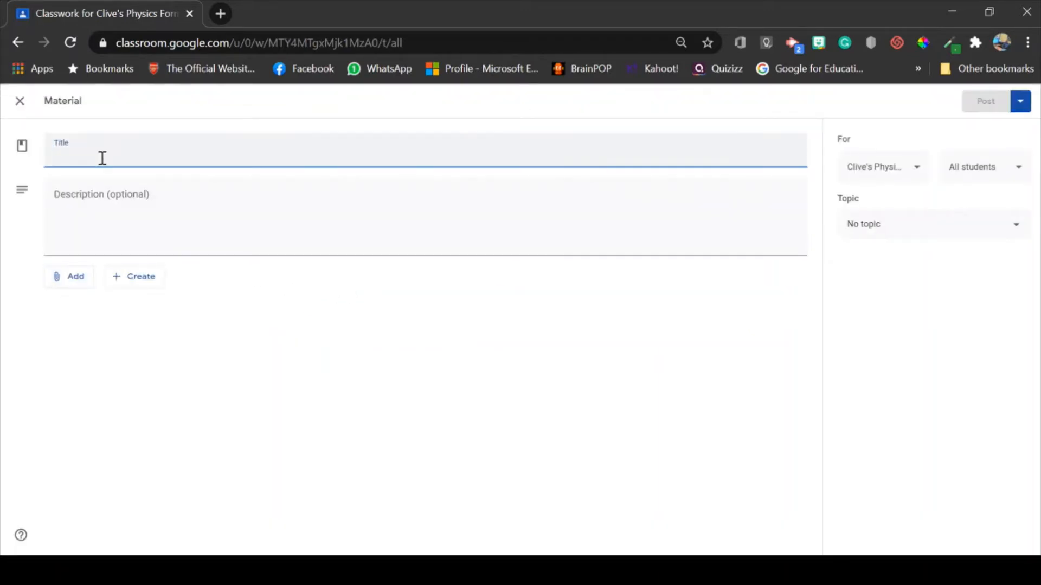
type("NEWTON;S SE")
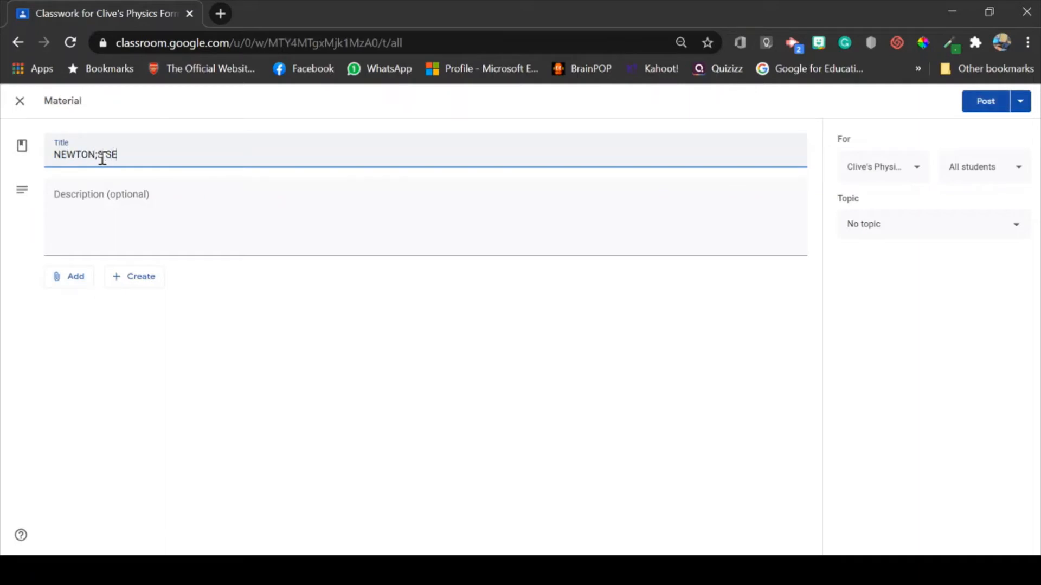
type("'S SECOND LAW")
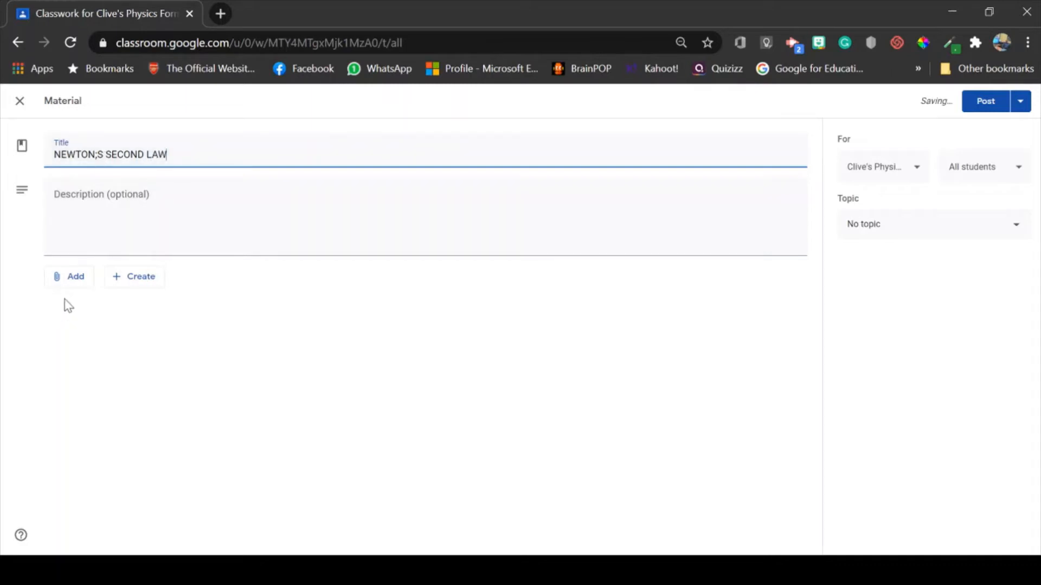
Step: Attach the Newton's Second Law of Motion slides from the Physics Slides > FORM 3 folder in Google Drive to the material
left_click(72, 278)
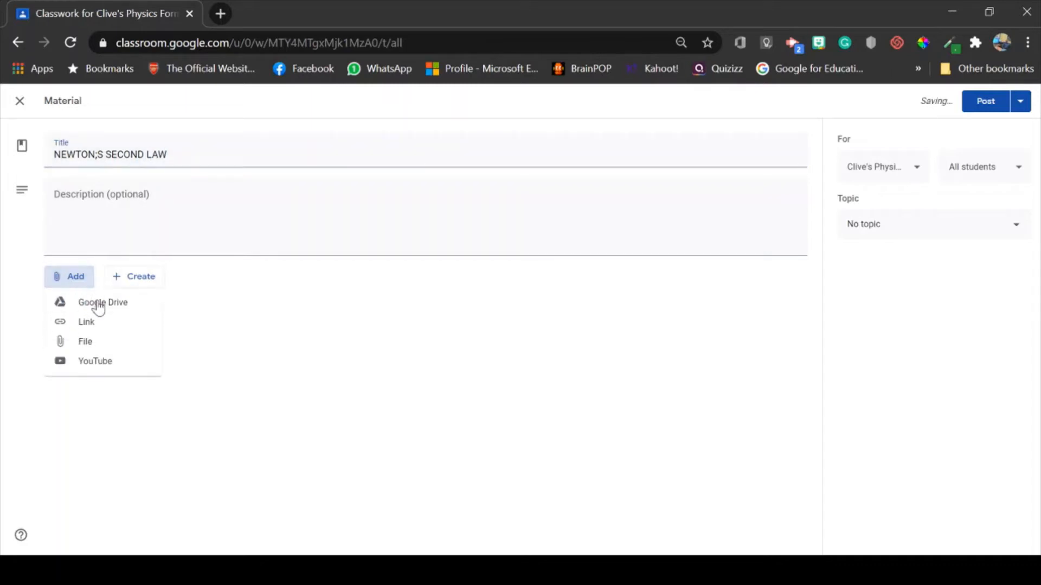
left_click(101, 312)
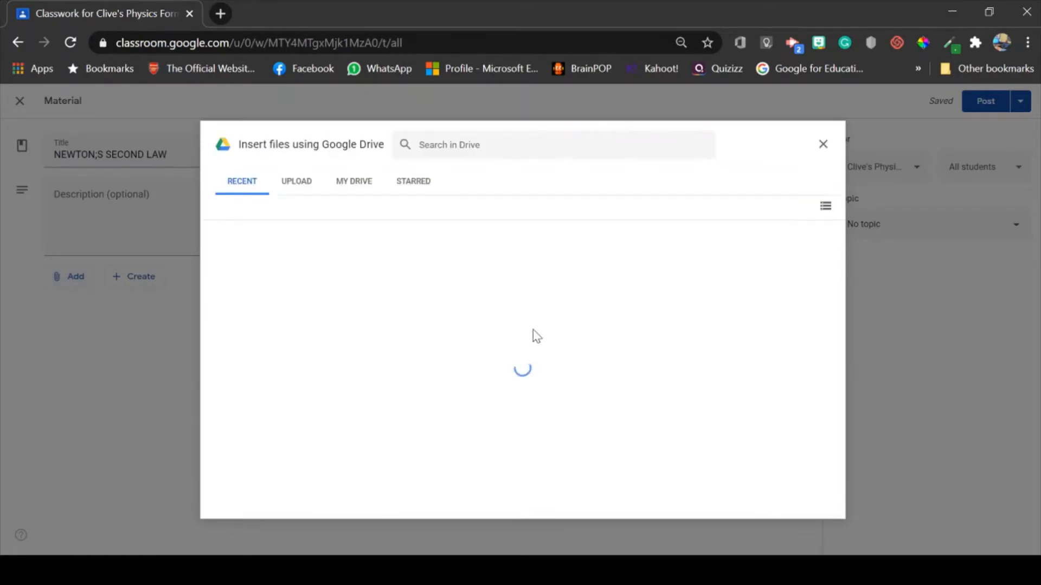
left_click(355, 189)
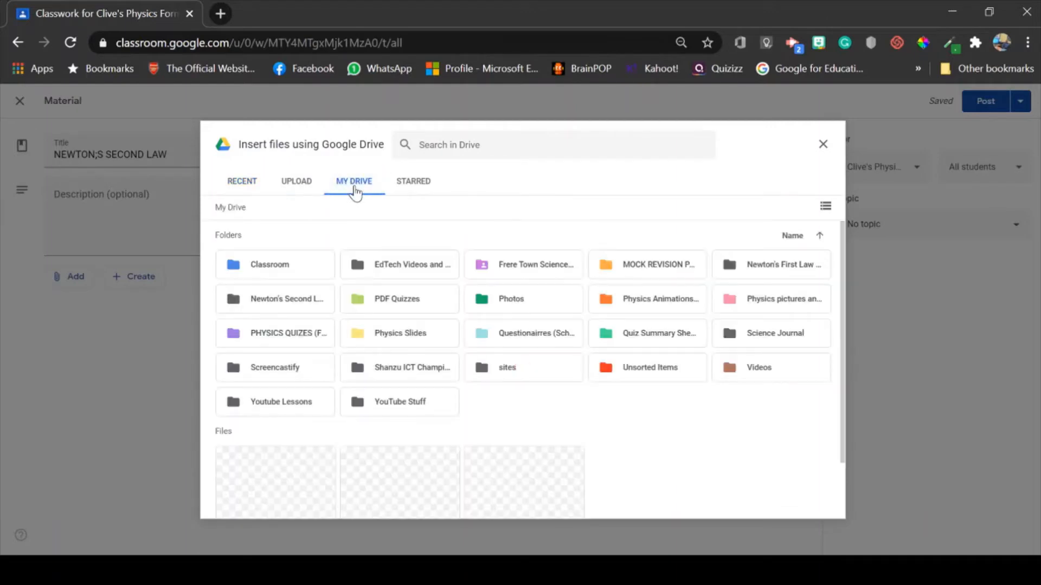
double_click(408, 340)
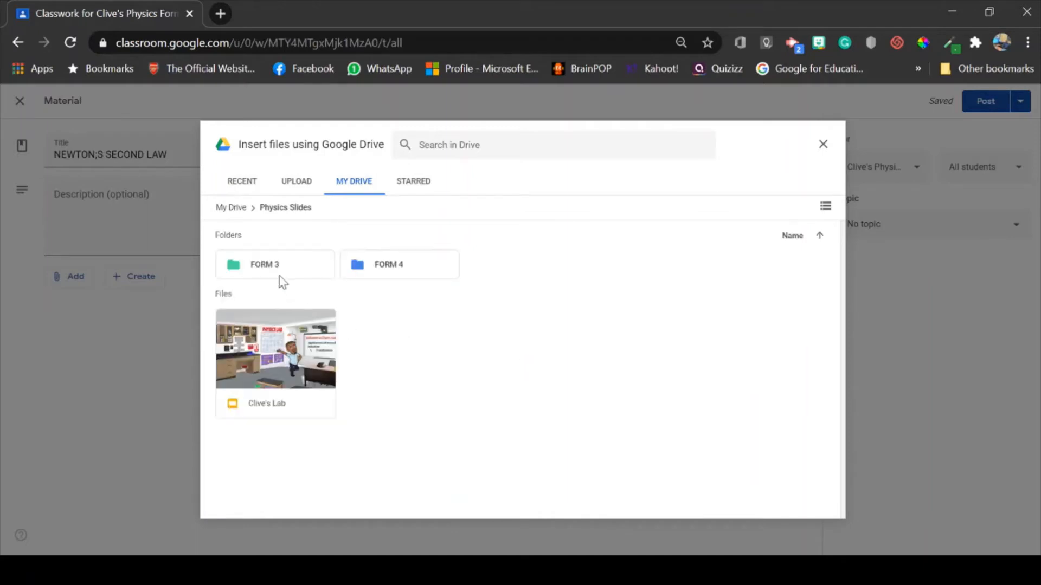
double_click(280, 277)
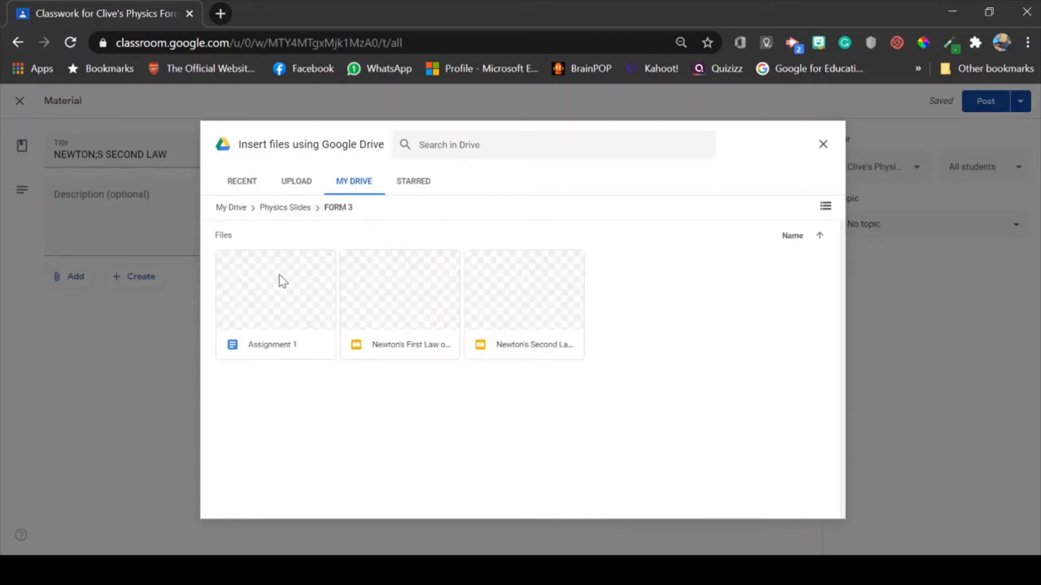
double_click(538, 339)
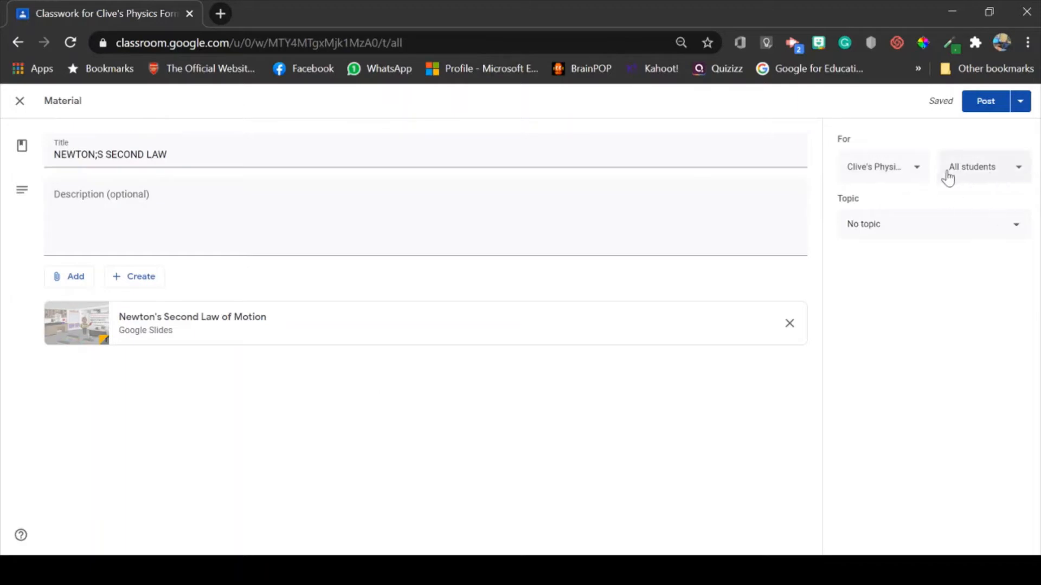
Step: File the second-law material under "TOPIC 2 - NEWTON'S SECOND LAW" and post it
left_click(974, 239)
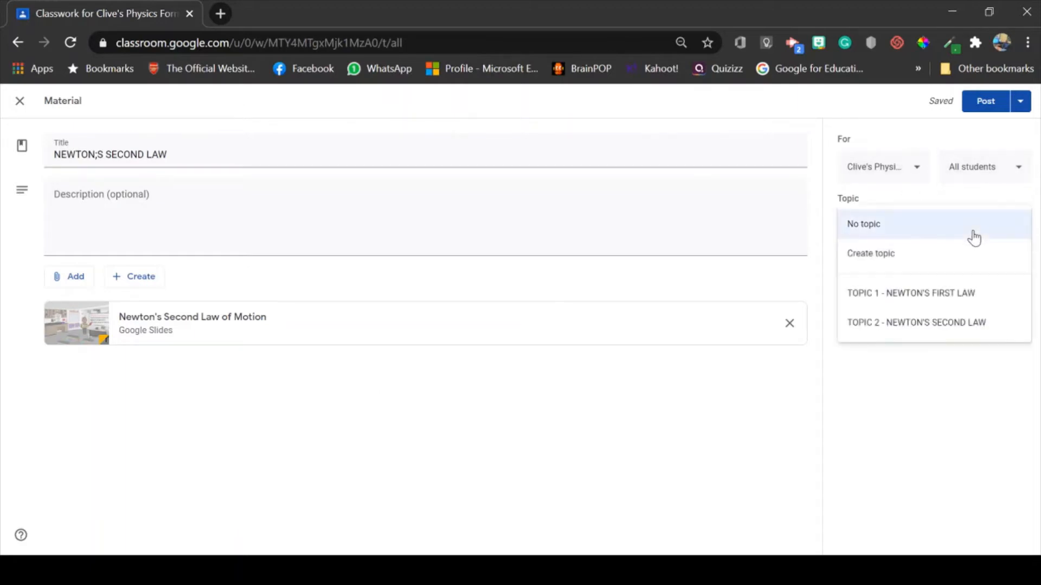
left_click(923, 323)
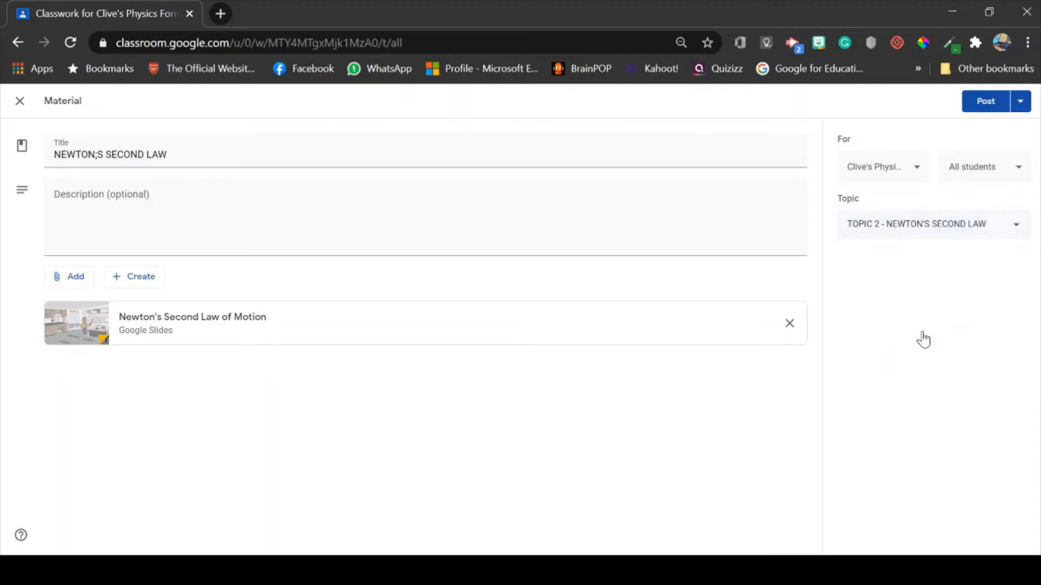
left_click(986, 103)
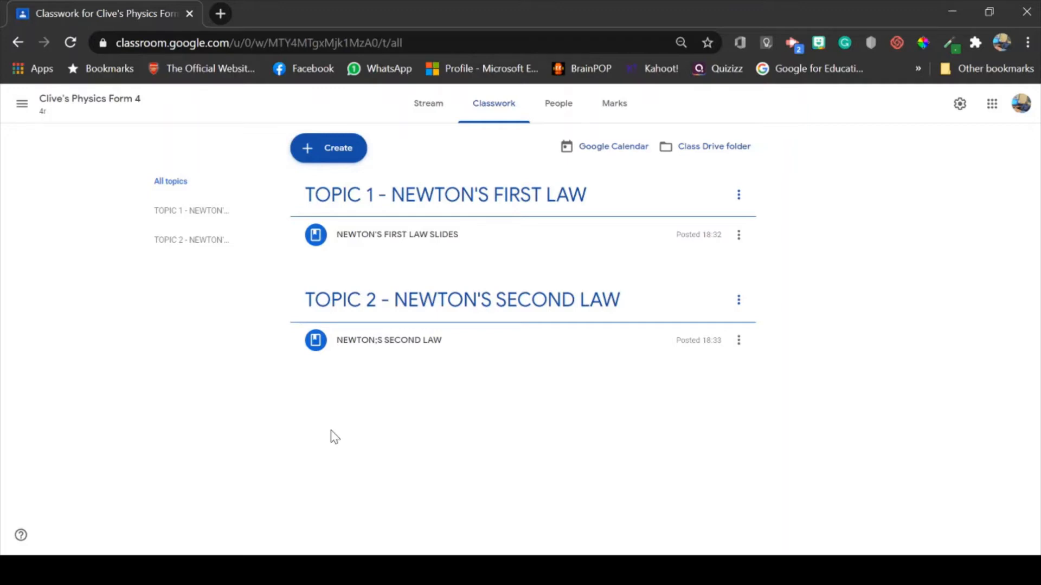
Step: Create a short-answer classwork question reading "What do you expect to learn in this topic?"
left_click(344, 168)
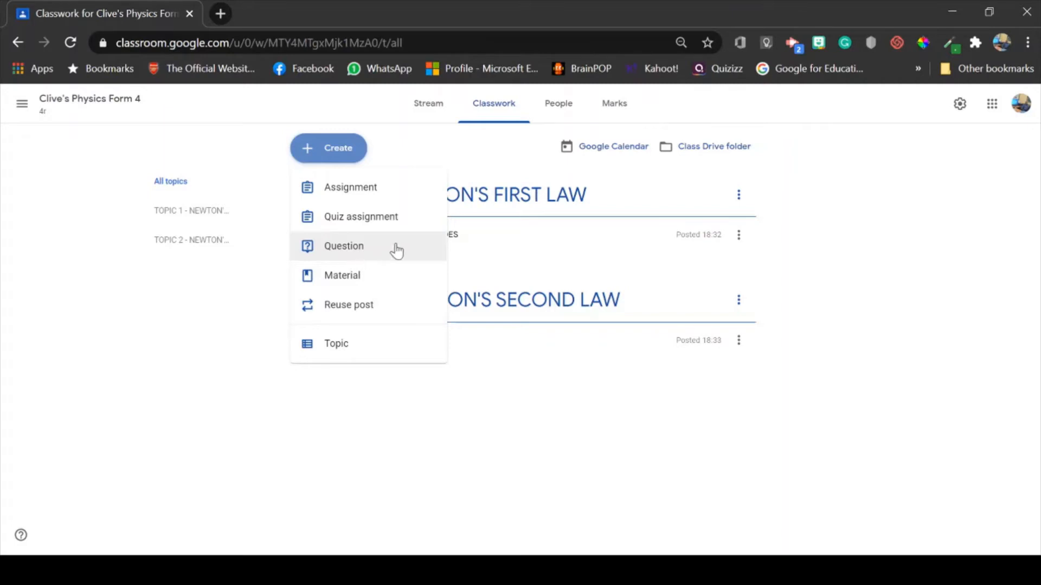
left_click(345, 256)
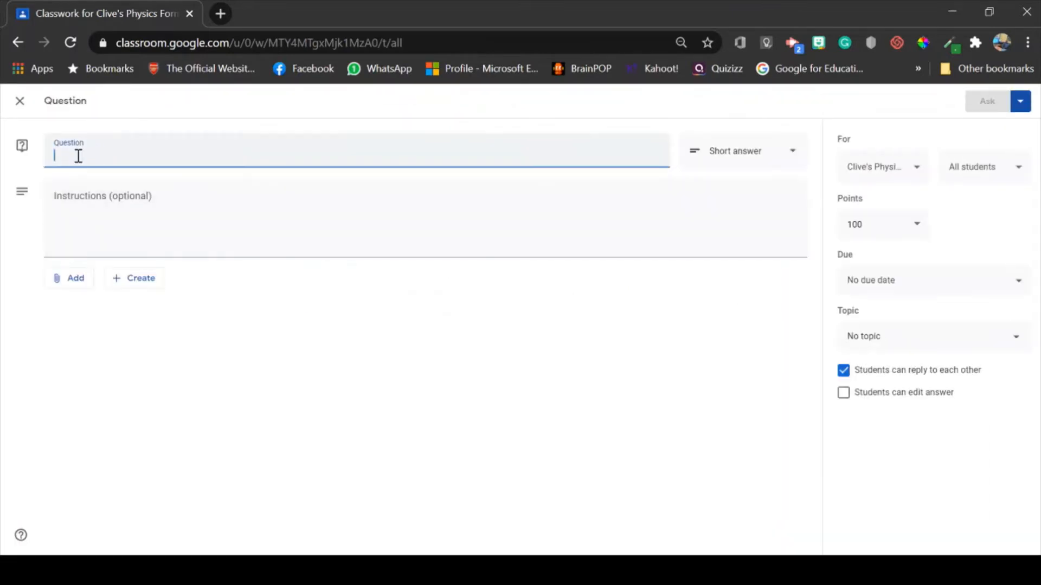
type("W")
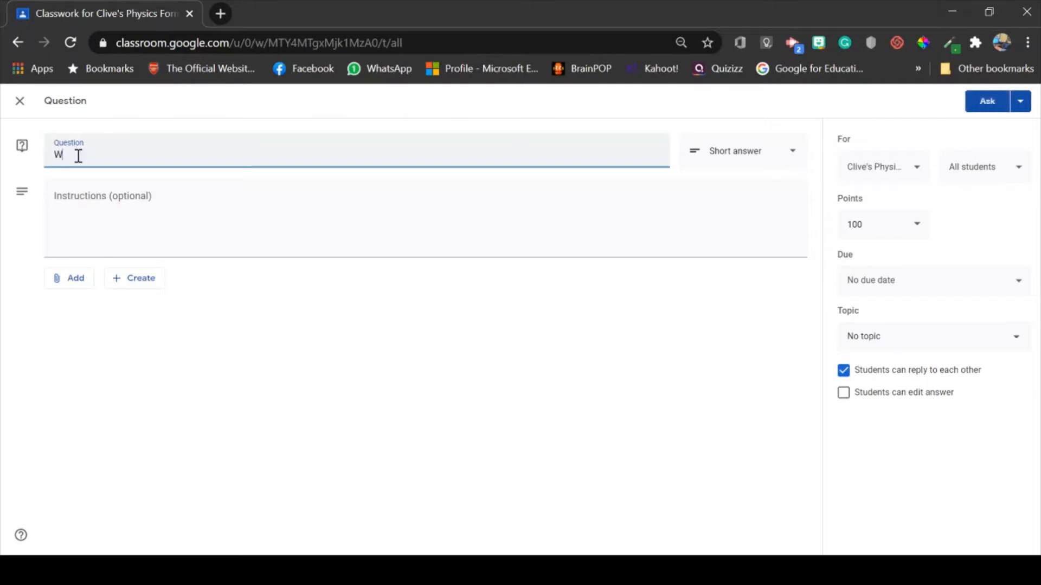
type("hat do y")
key("BackSpace")
key("BackSpace")
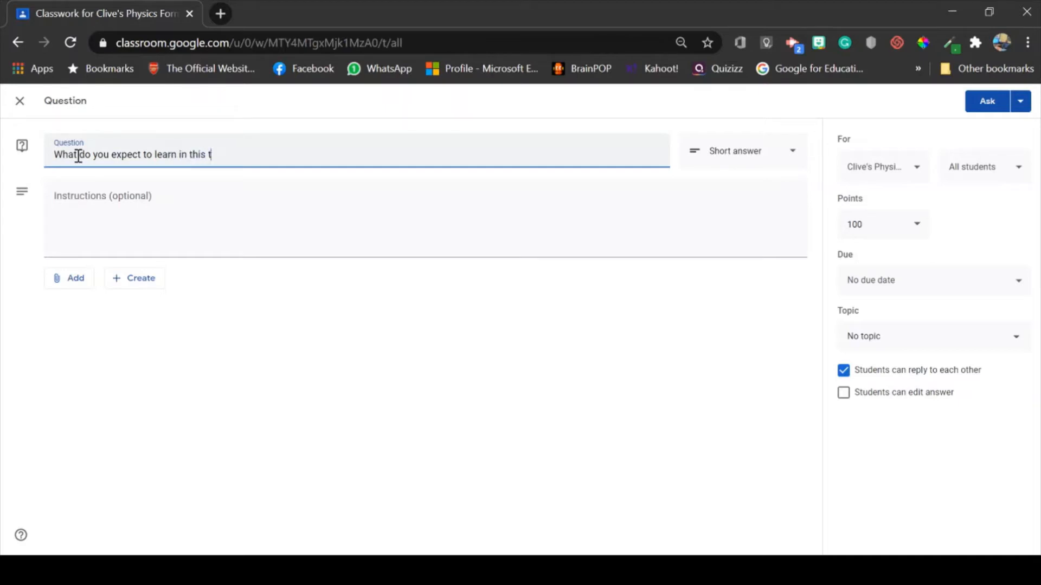
type("op")
left_click(748, 157)
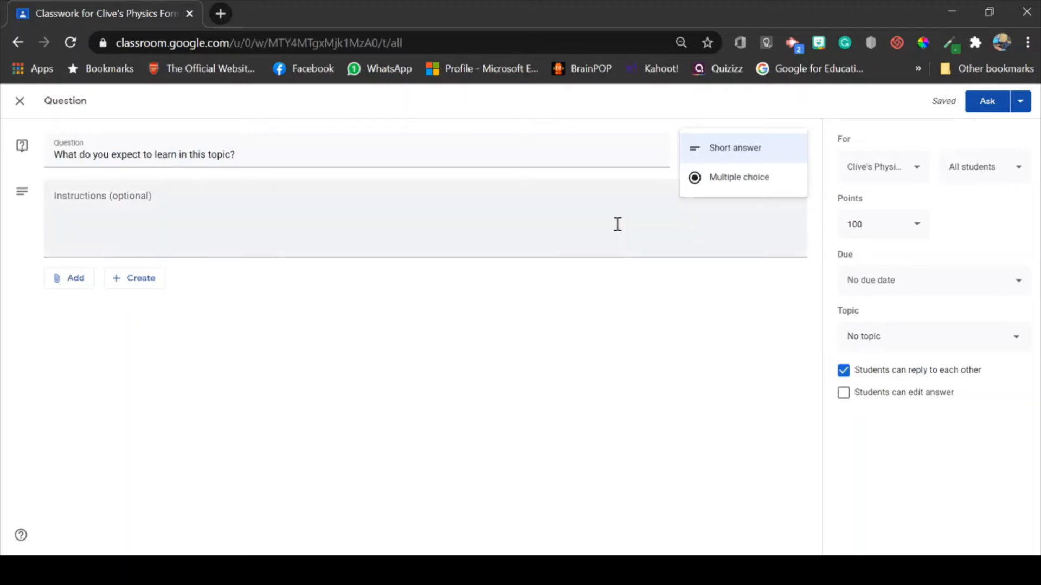
left_click(749, 155)
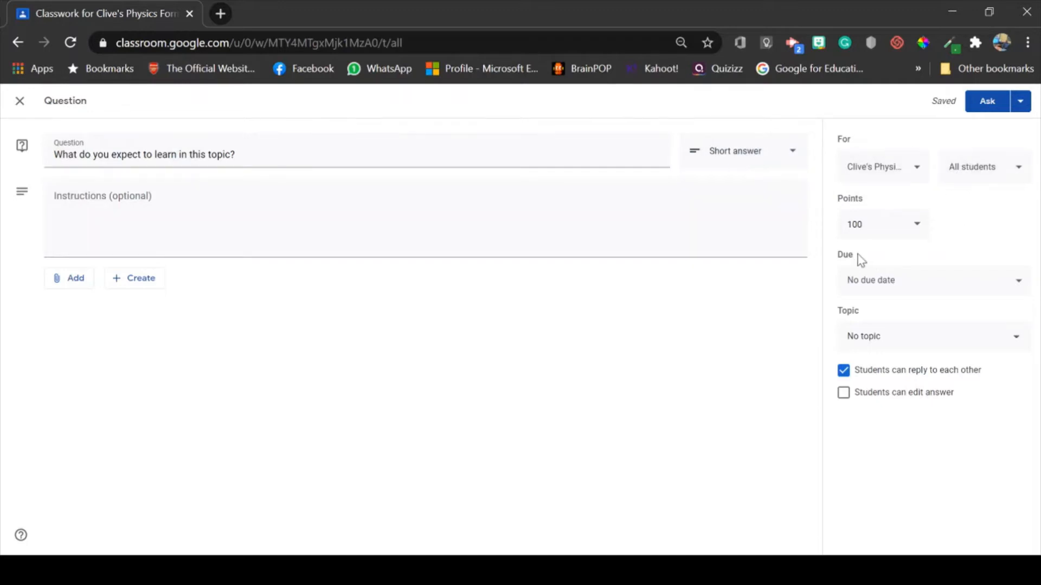
Step: Set the question's points to 5
left_click(870, 231)
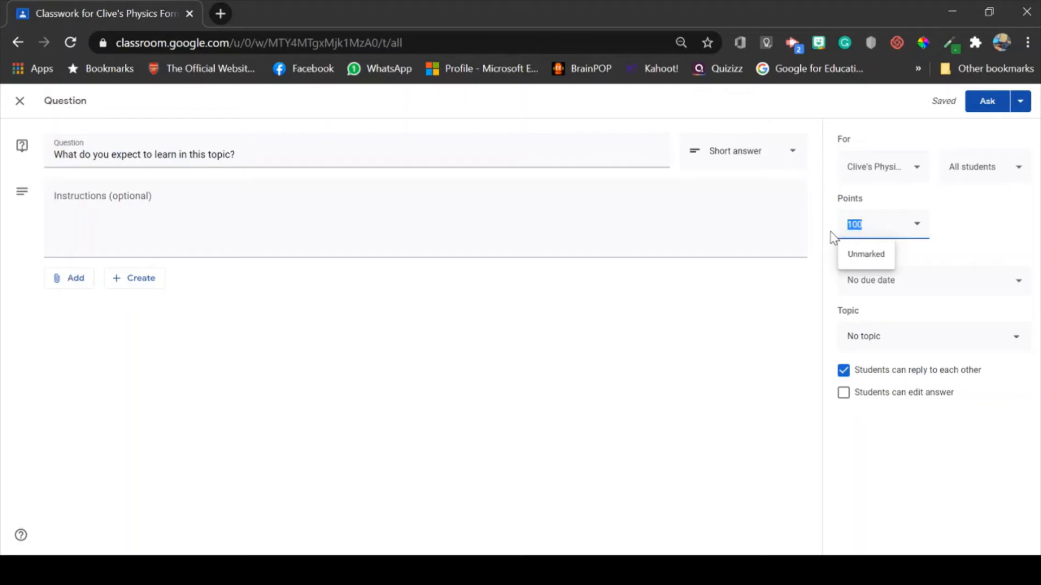
type("5")
left_click(719, 374)
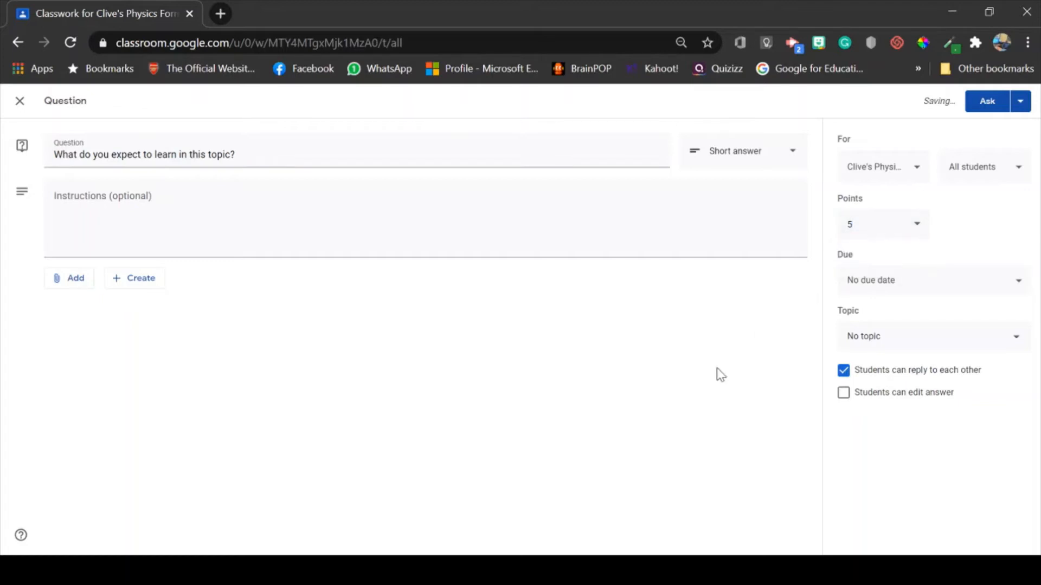
Step: Set the question's due date to 2 Oct 2020 and post the question to the class
left_click(1019, 293)
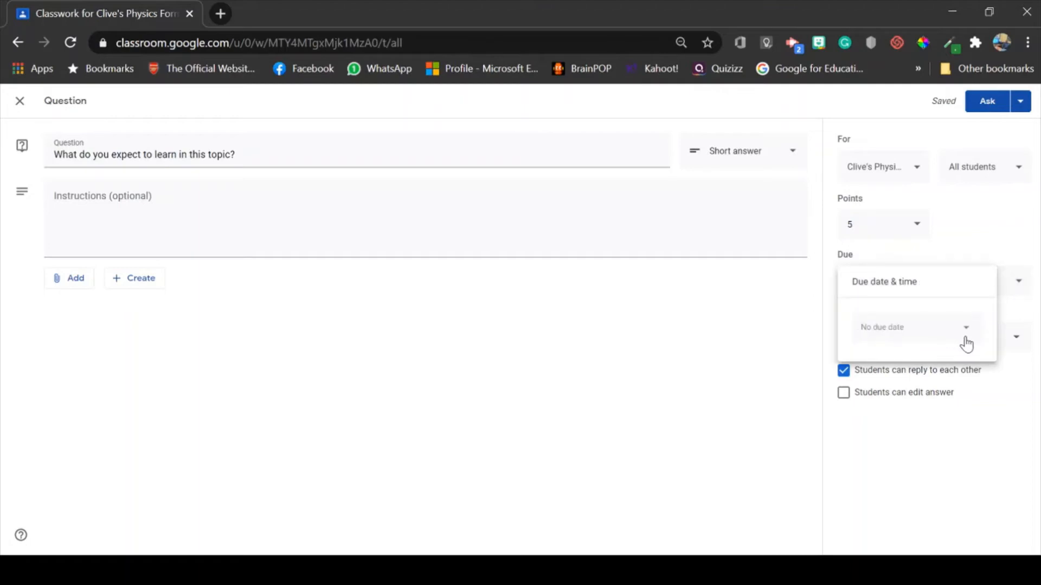
left_click(965, 341)
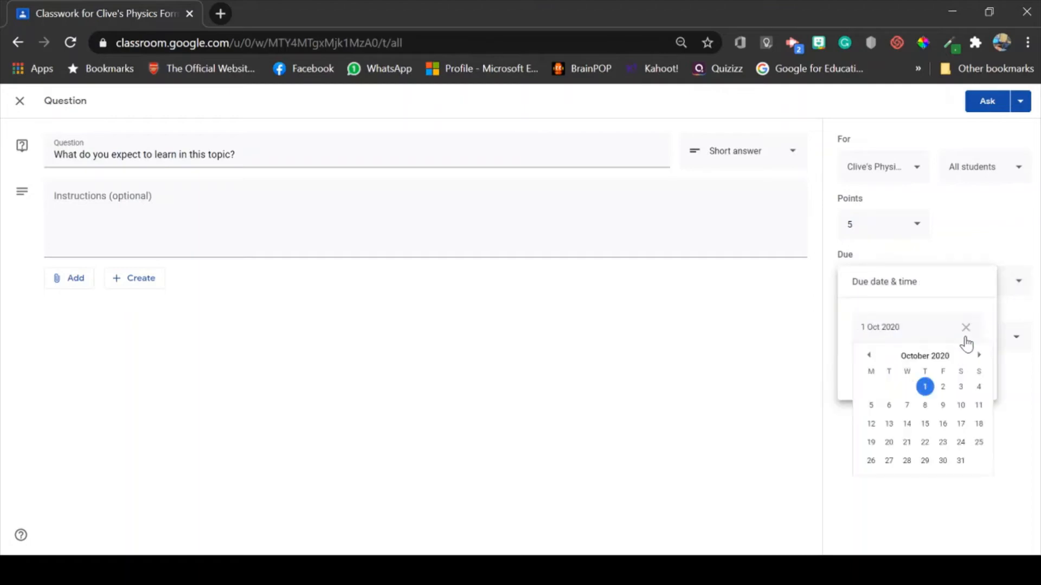
left_click(943, 389)
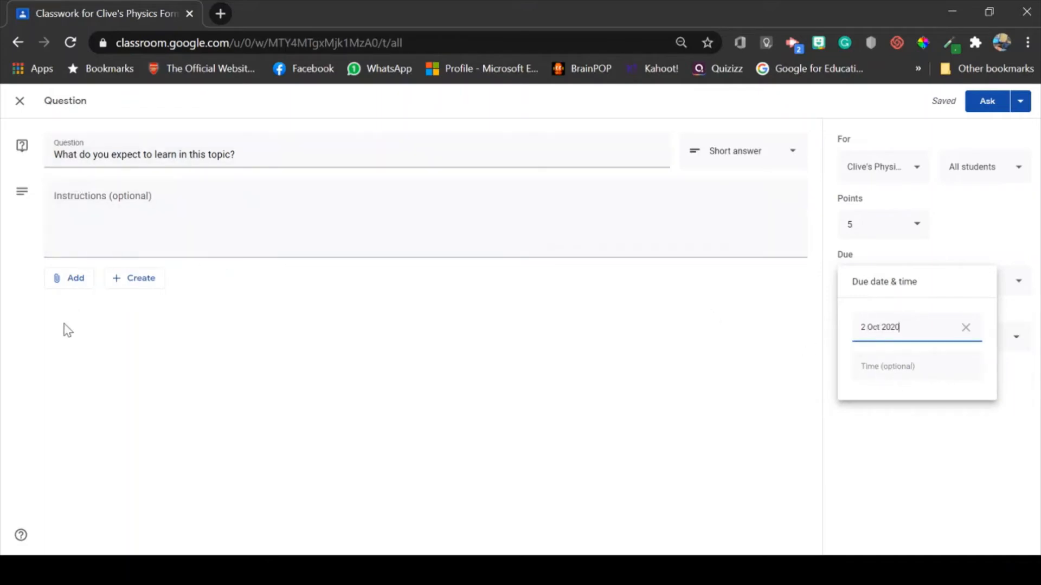
left_click(983, 107)
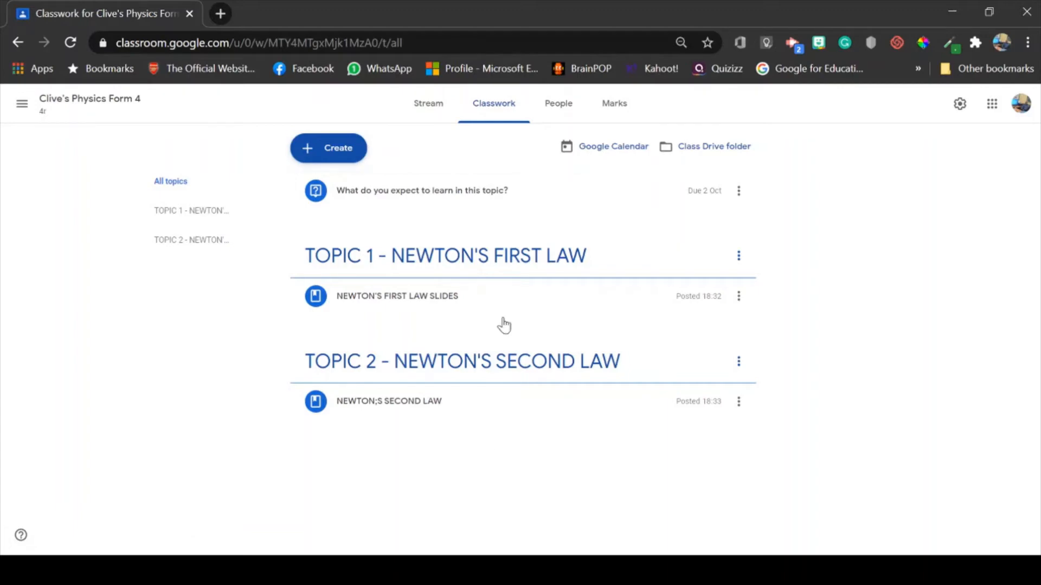
Step: Edit the posted question to file it under "TOPIC 1 - NEWTON'S FIRST LAW" and allow students to edit their answer, saving the changes
left_click(737, 195)
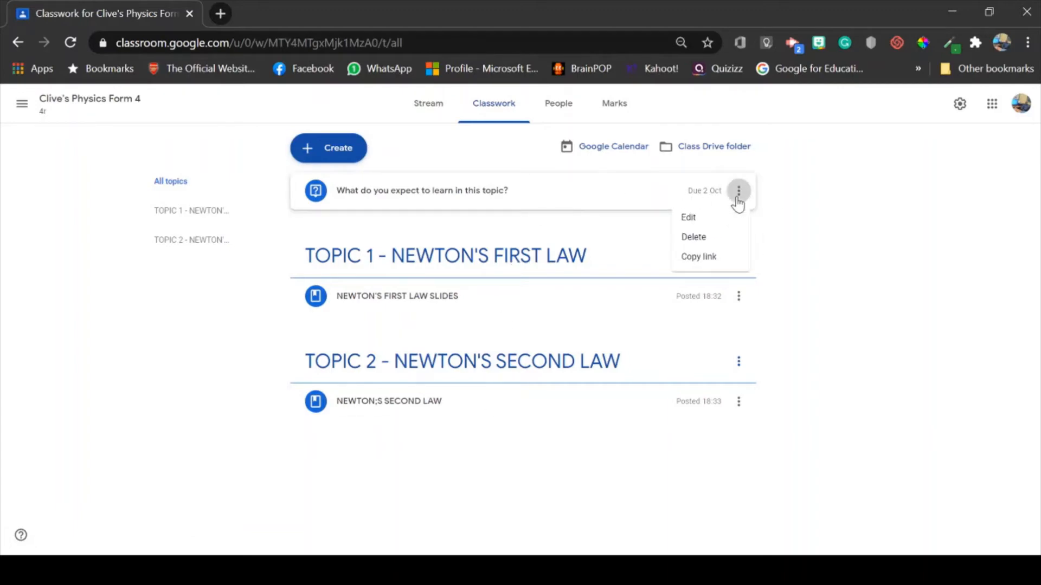
left_click(690, 220)
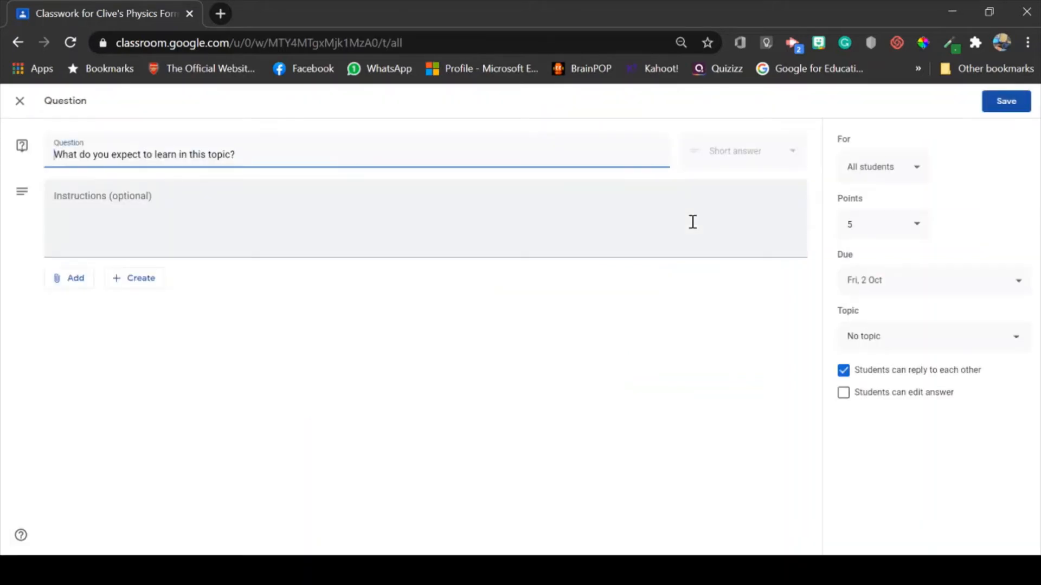
left_click(1017, 349)
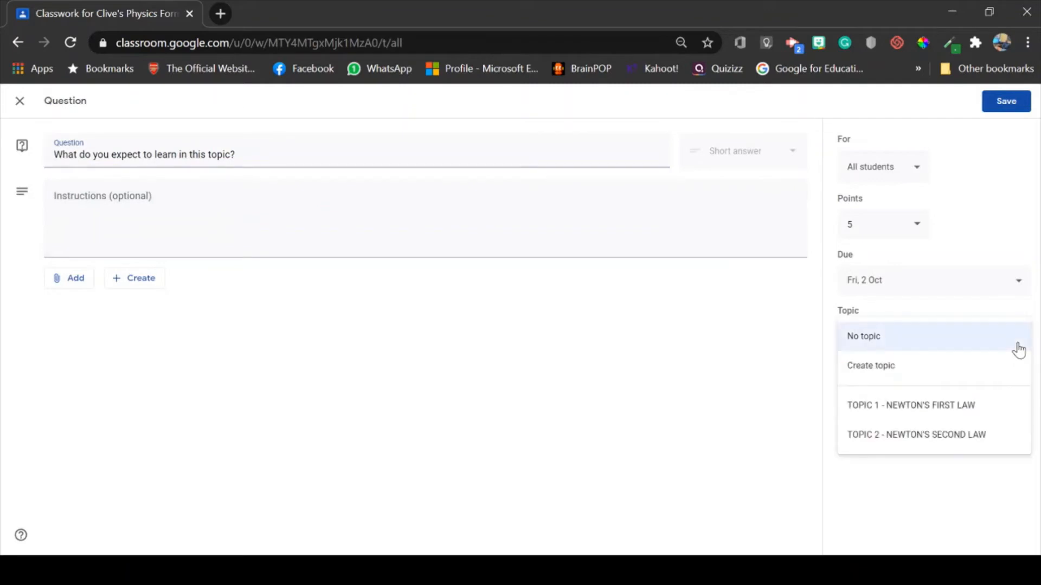
left_click(935, 412)
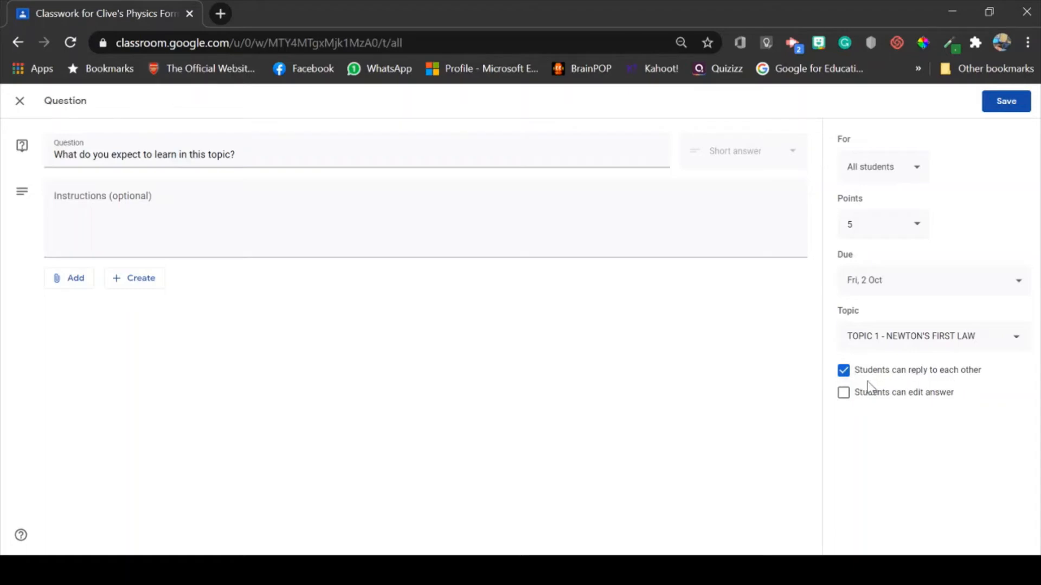
left_click(844, 400)
left_click(1006, 110)
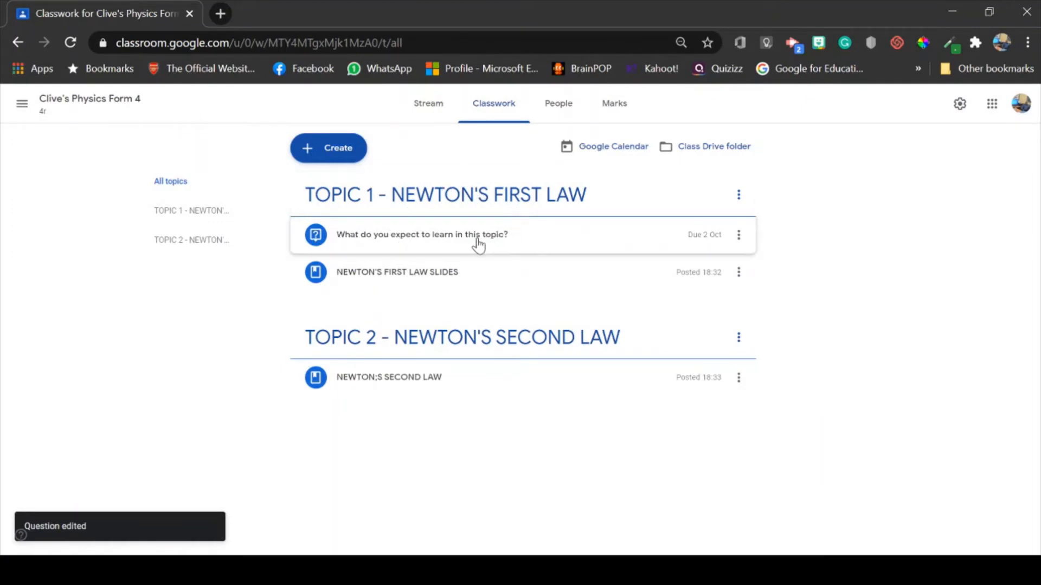
Step: Create a new classwork assignment titled "Quiz 1"
left_click(336, 163)
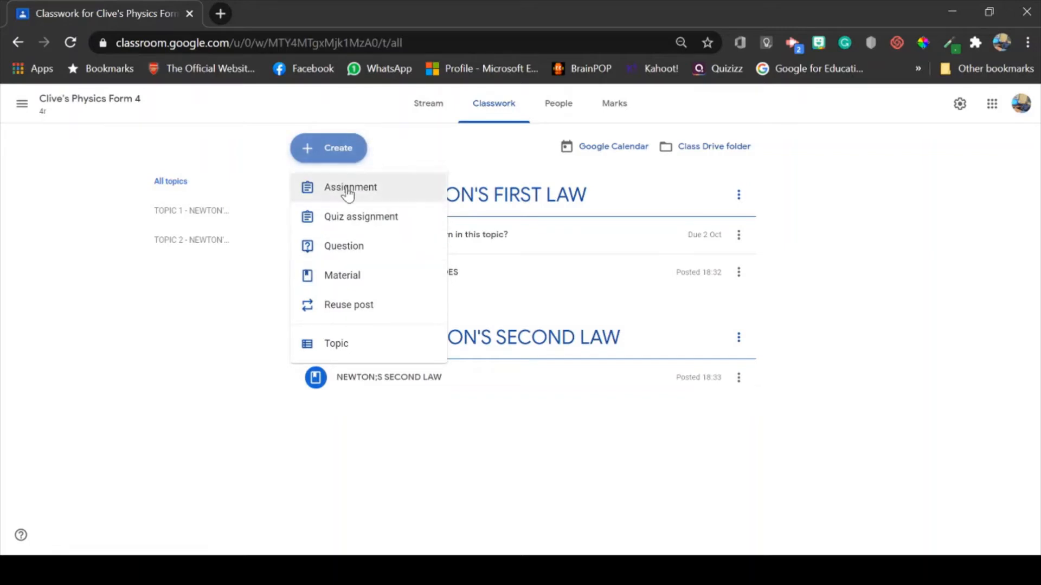
left_click(348, 193)
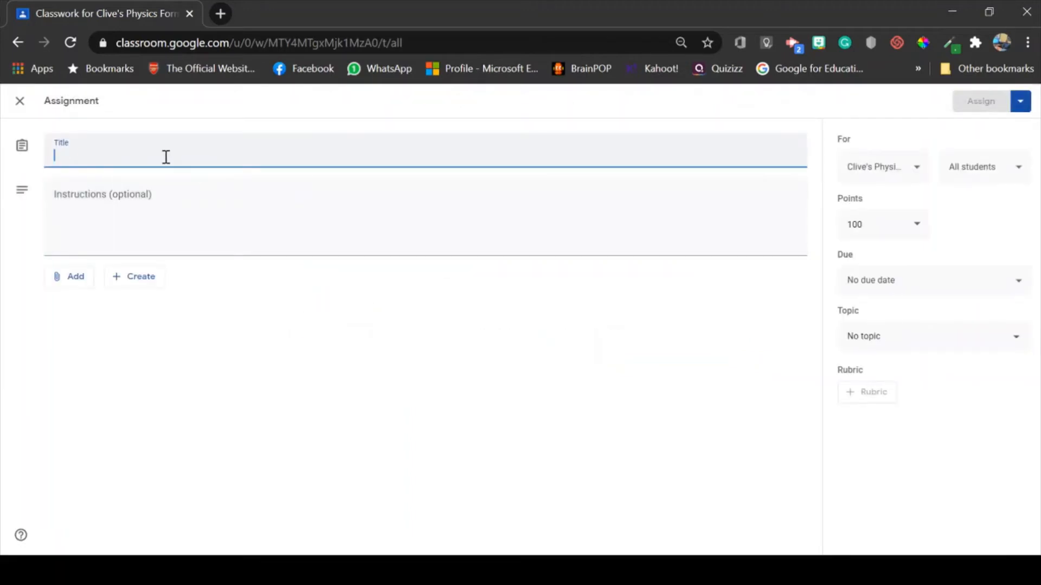
type("A")
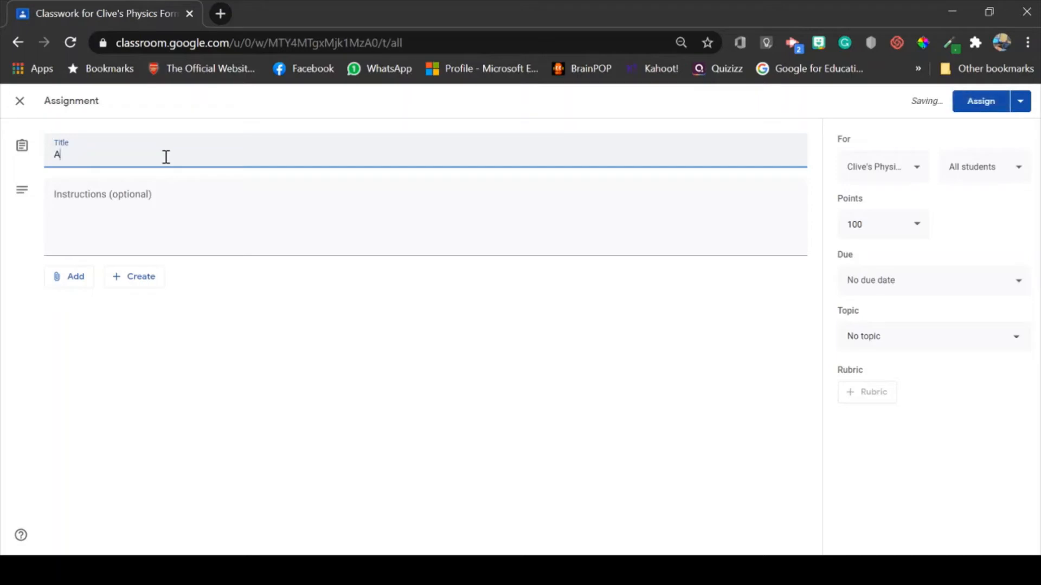
key("BackSpace")
type("Quiz 1")
Step: Attach the "Assignment 1" Google Docs file from Google Drive to the Quiz 1 assignment
left_click(73, 286)
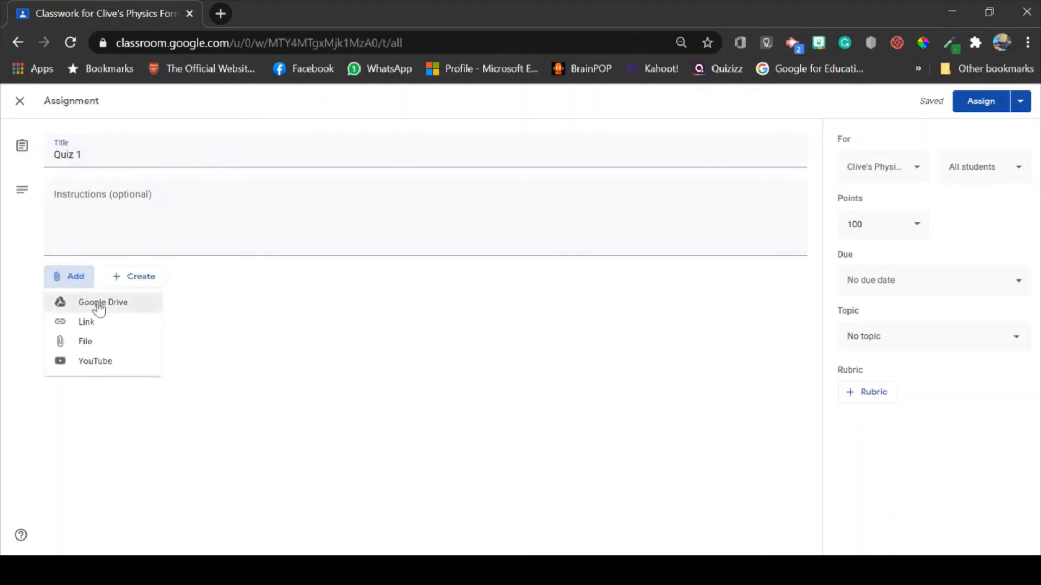
left_click(128, 310)
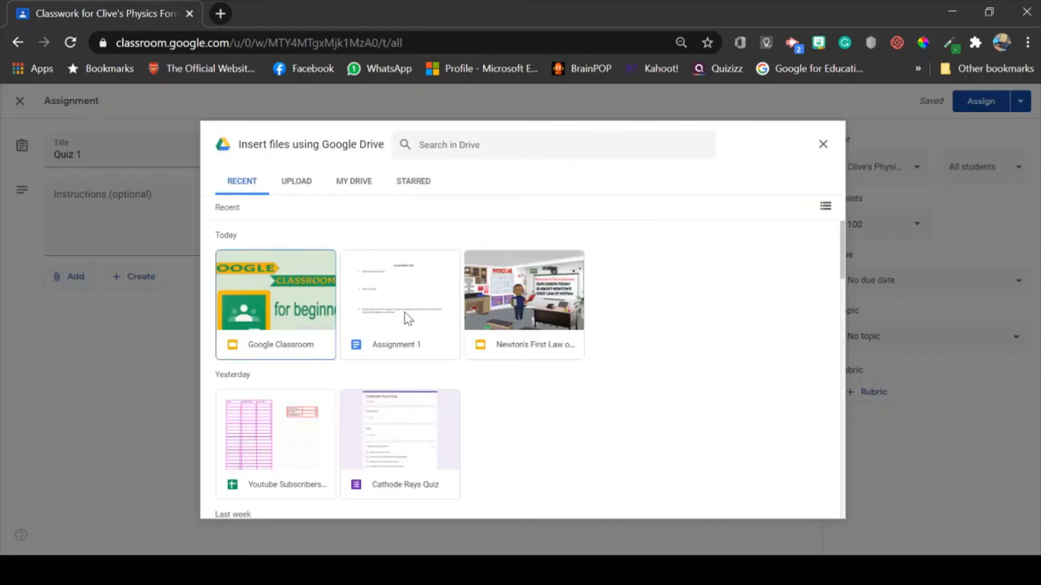
left_click(422, 318)
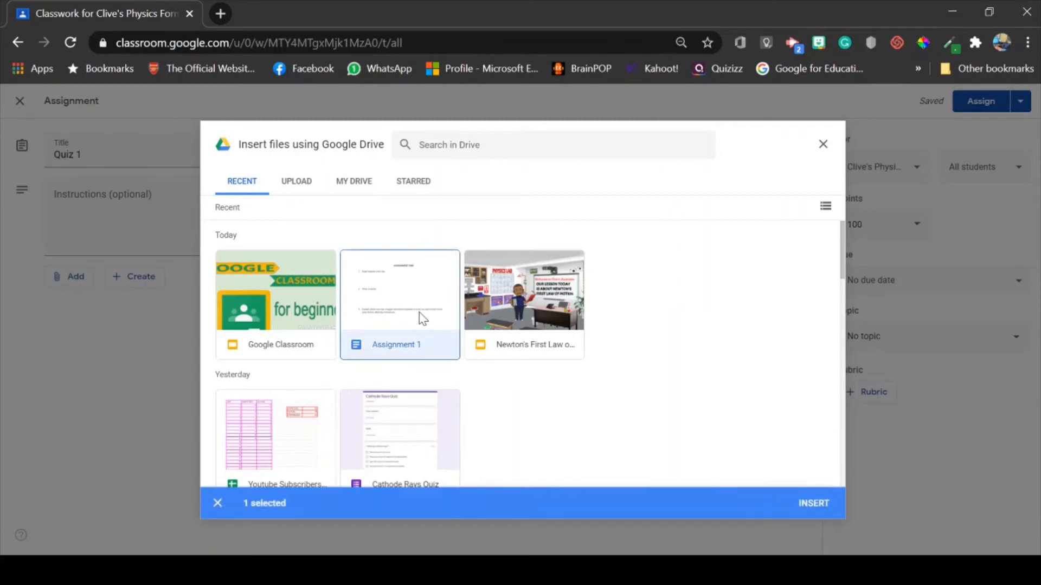
left_click(816, 505)
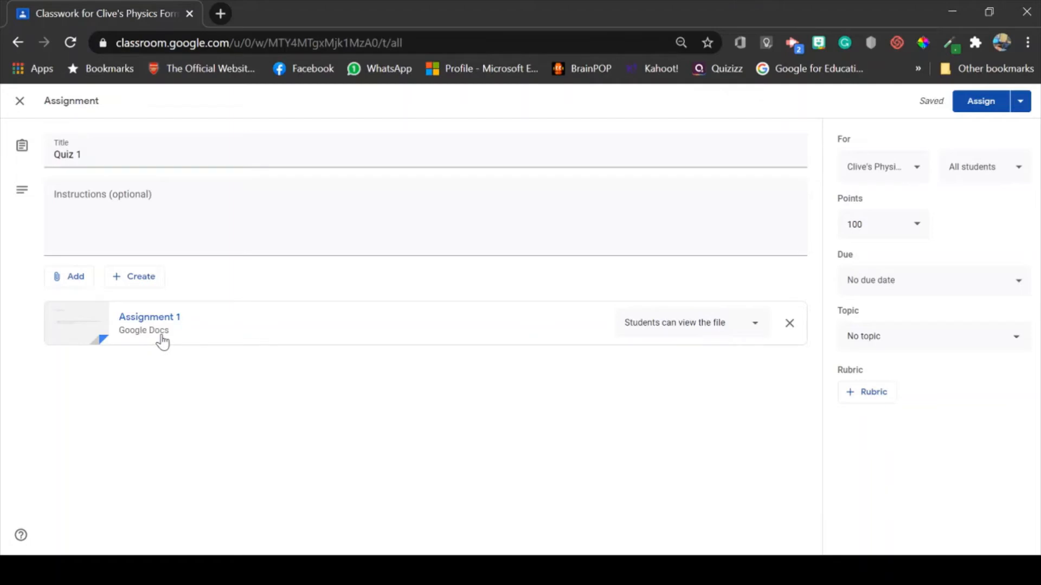
Step: Open the attached "Assignment 1" document, read through its questions, and close it to return to the assignment
left_click(159, 330)
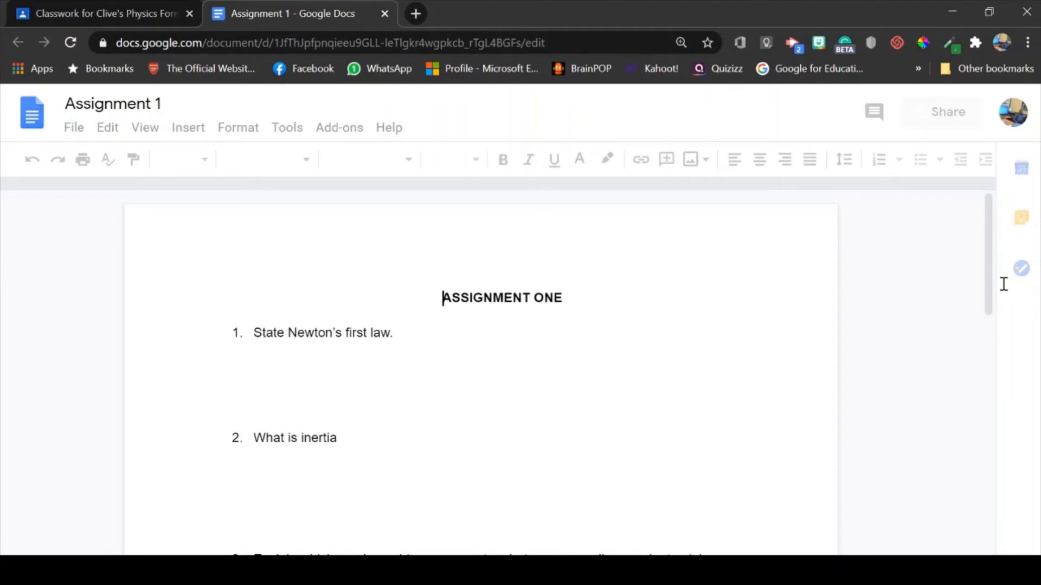
scroll(987, 336, "down", 5)
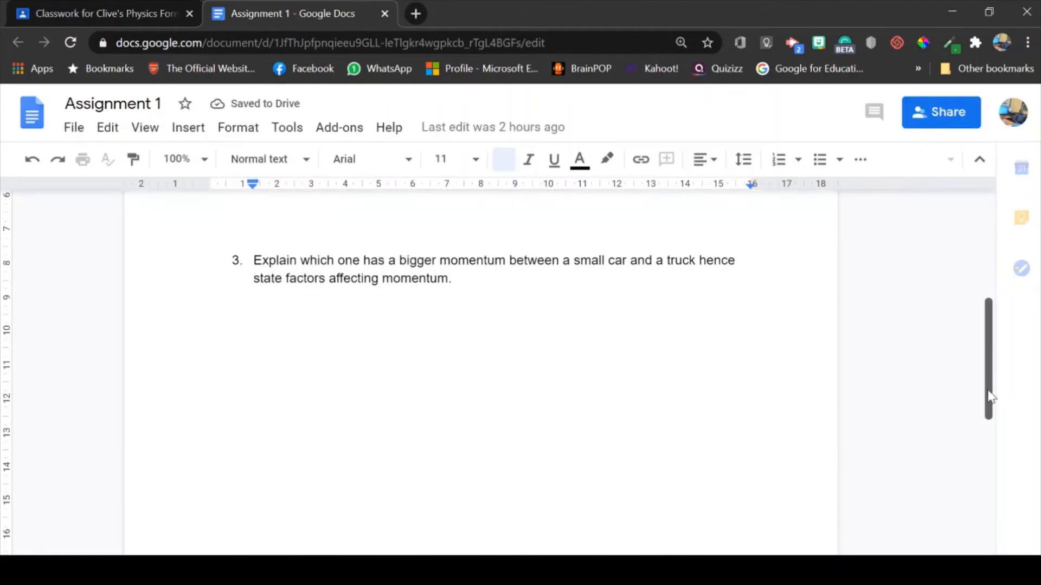
scroll(990, 382, "up", 1)
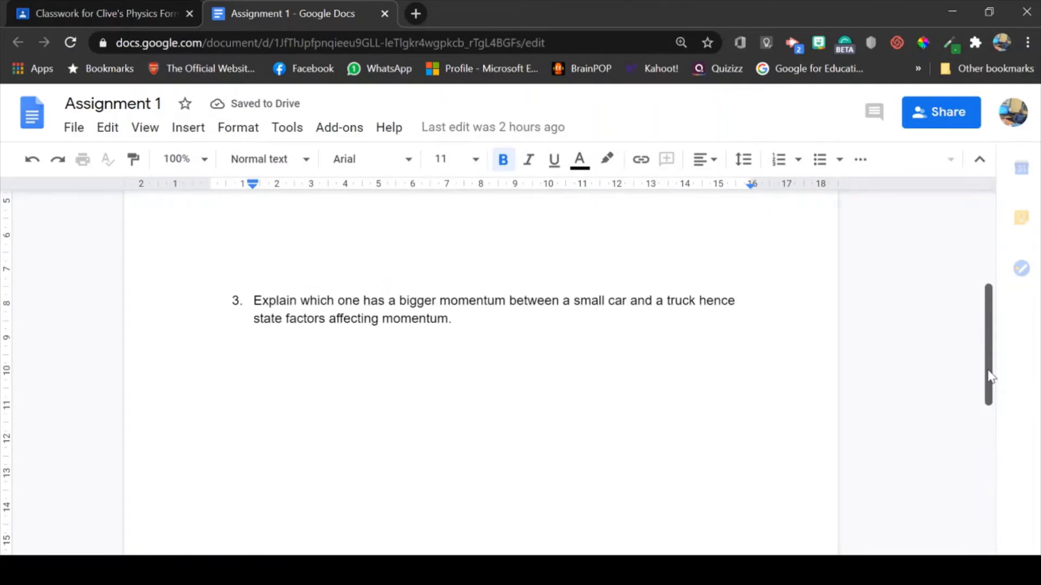
left_click_drag(987, 366, 987, 202)
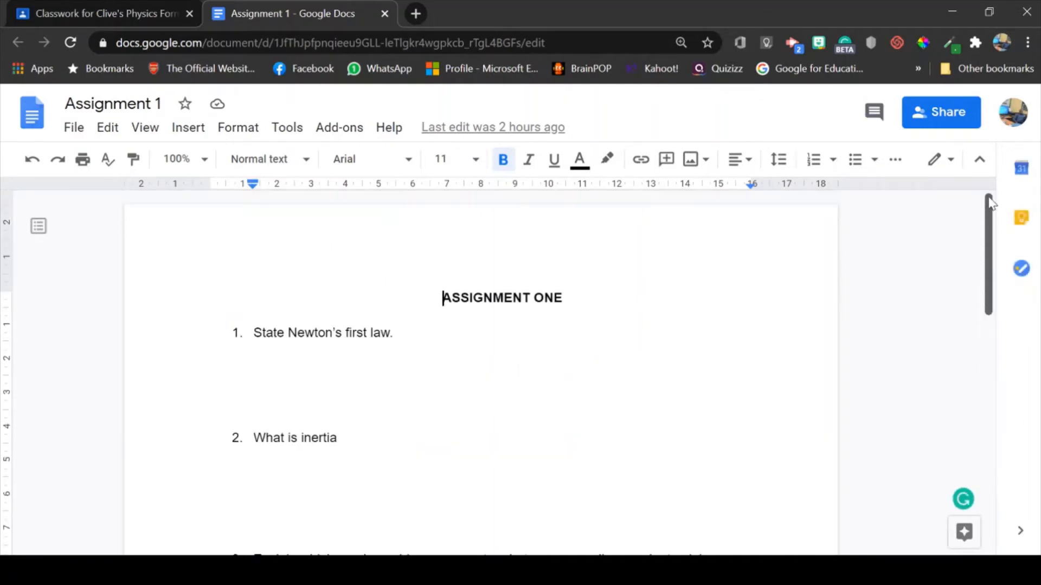
left_click(385, 17)
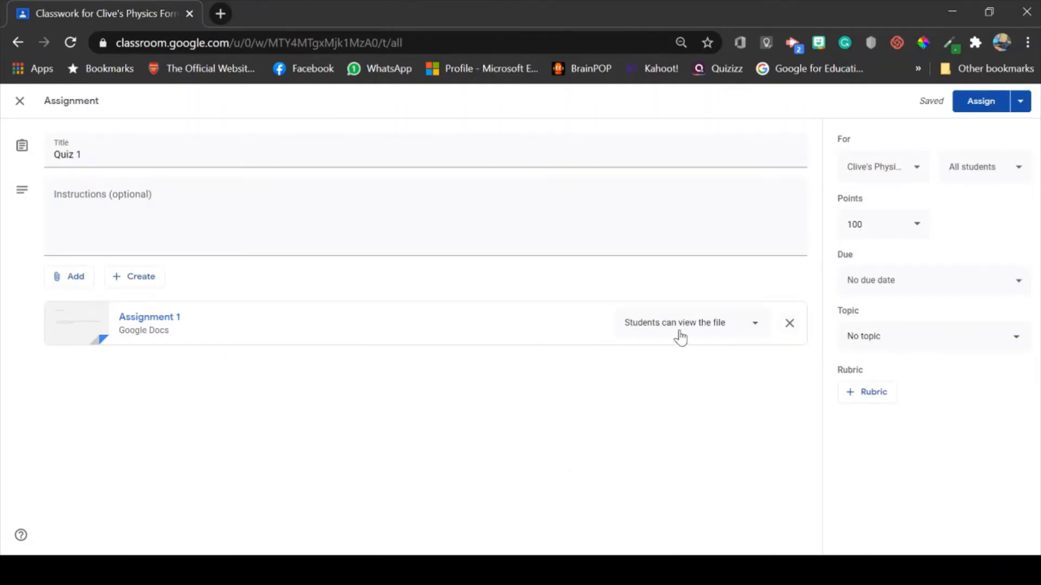
Step: Set the attached document to make a copy for each student and set the assignment's points to 10
left_click(755, 324)
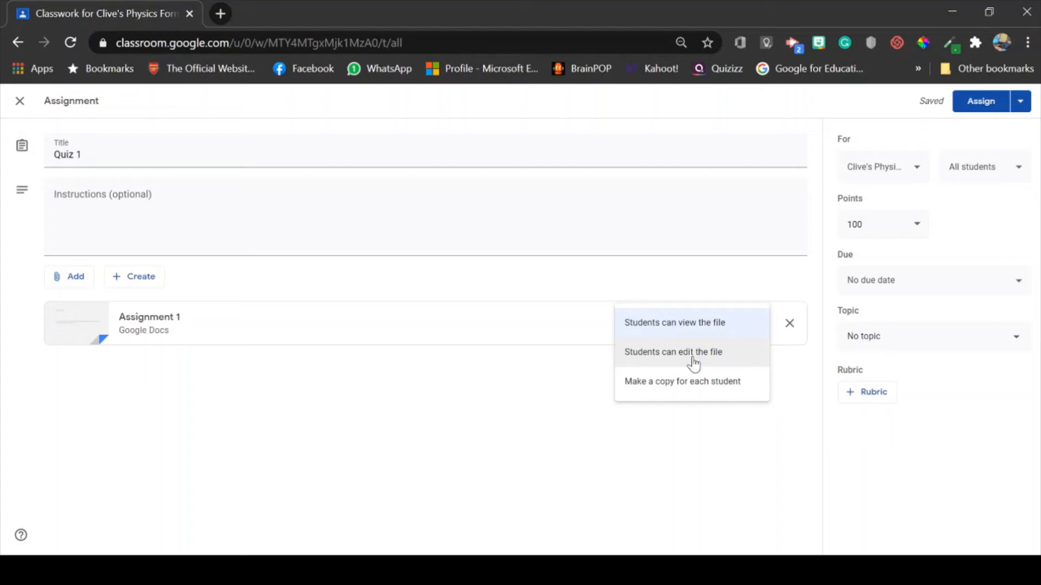
left_click(667, 391)
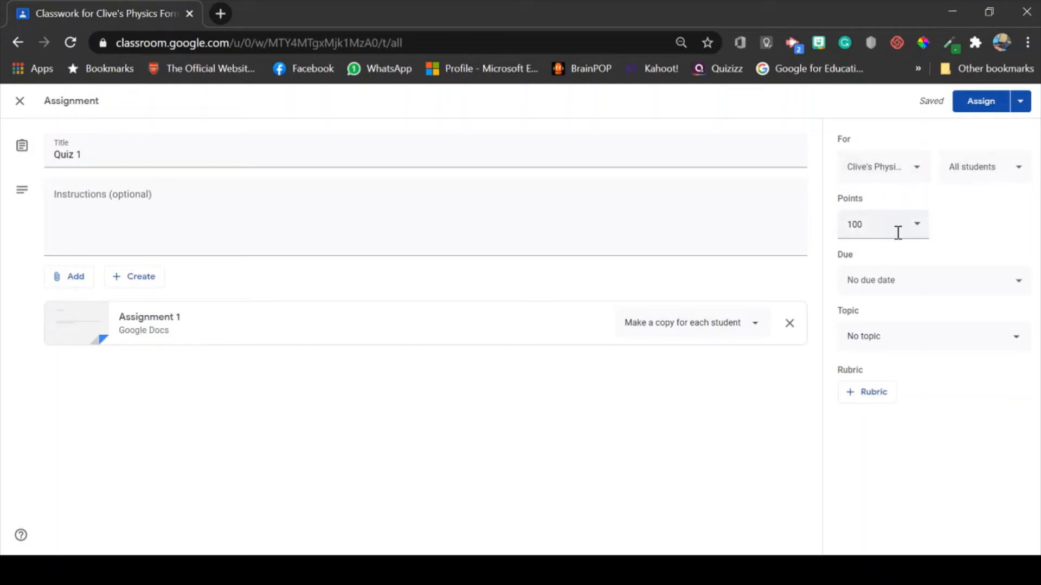
left_click(915, 235)
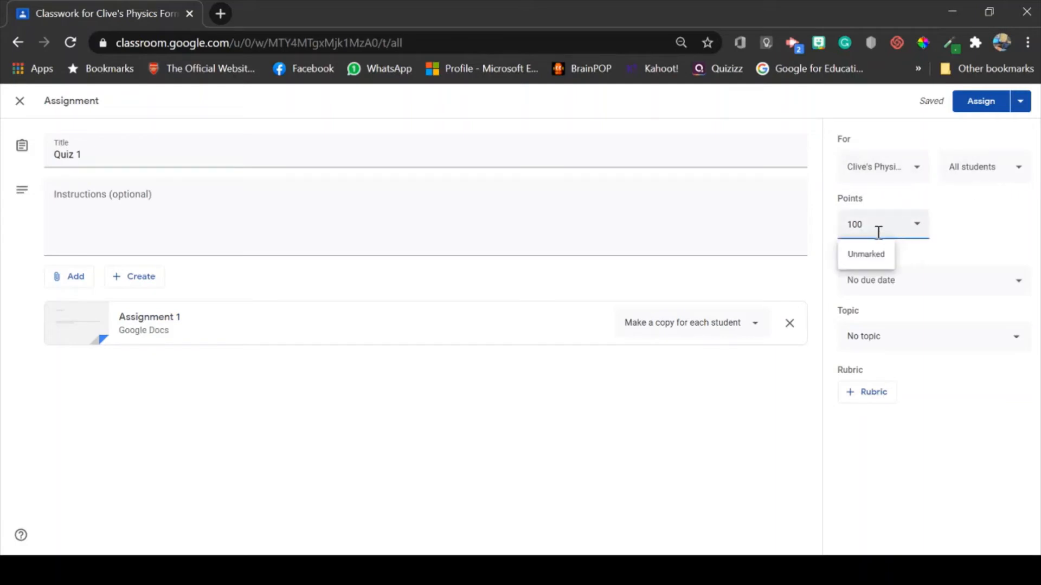
left_click_drag(870, 229, 841, 232)
type("10")
Step: Set the Quiz 1 assignment's due date to 3 Oct 2020
left_click(1019, 293)
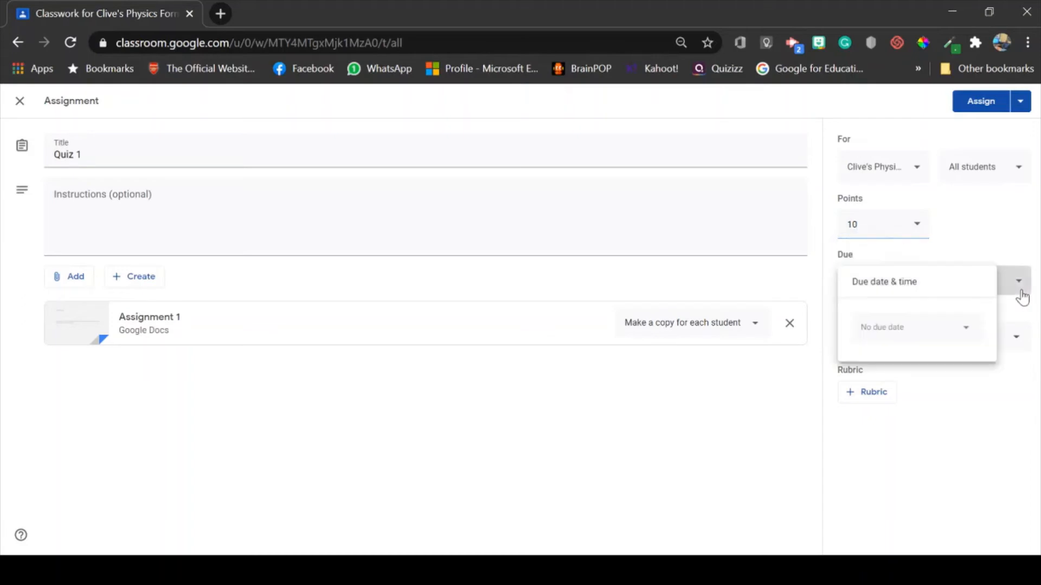
left_click(963, 343)
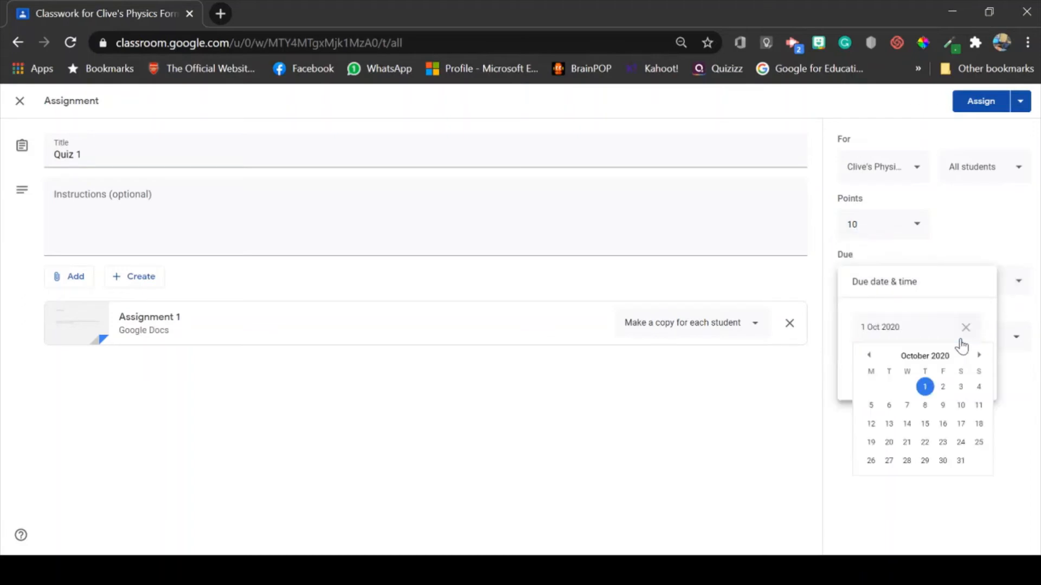
left_click(959, 391)
left_click(778, 412)
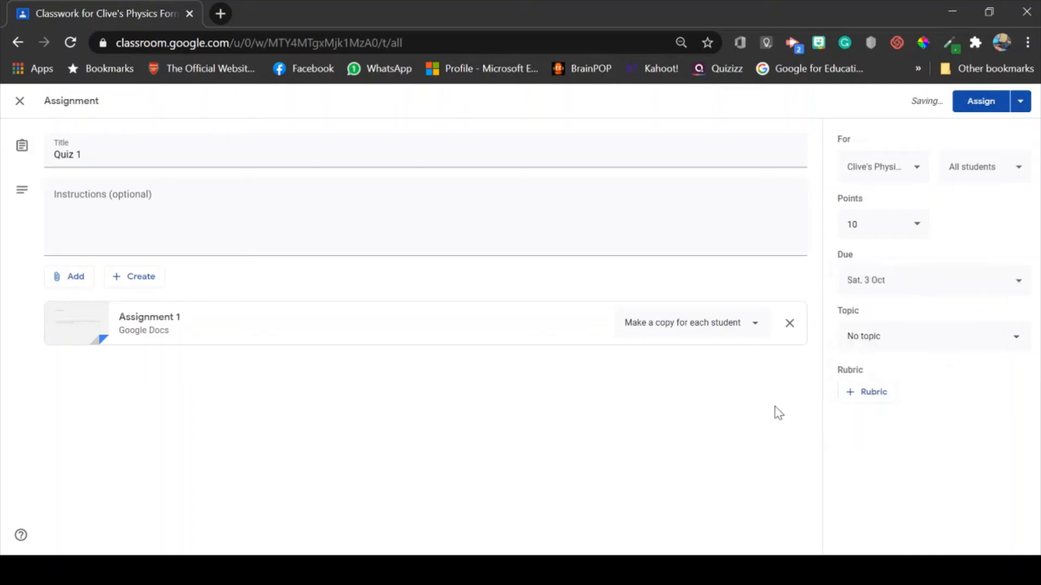
Step: File Quiz 1 under "TOPIC 1 - NEWTON'S FIRST LAW" and assign it to the class
left_click(962, 352)
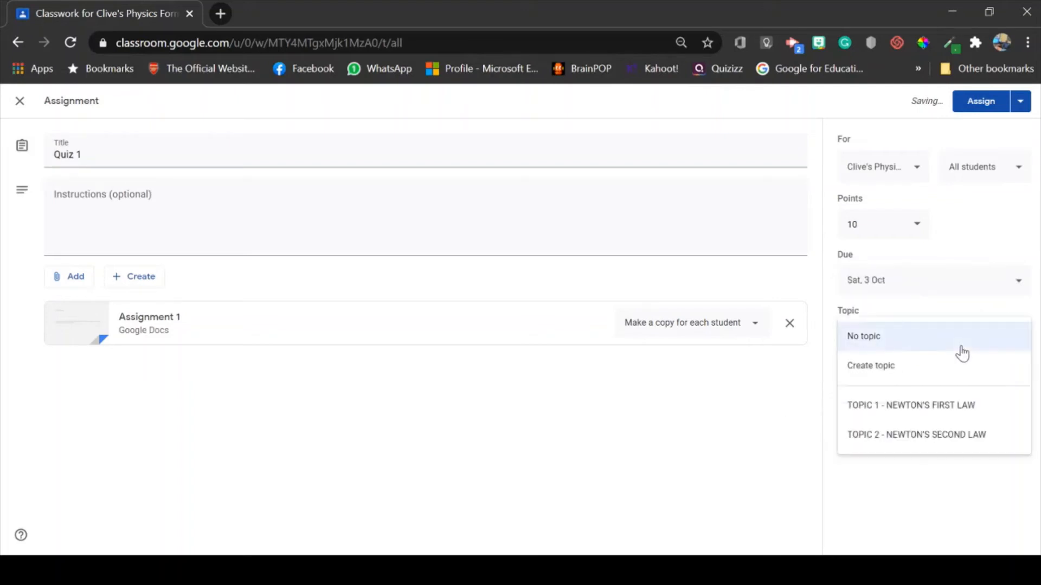
left_click(913, 413)
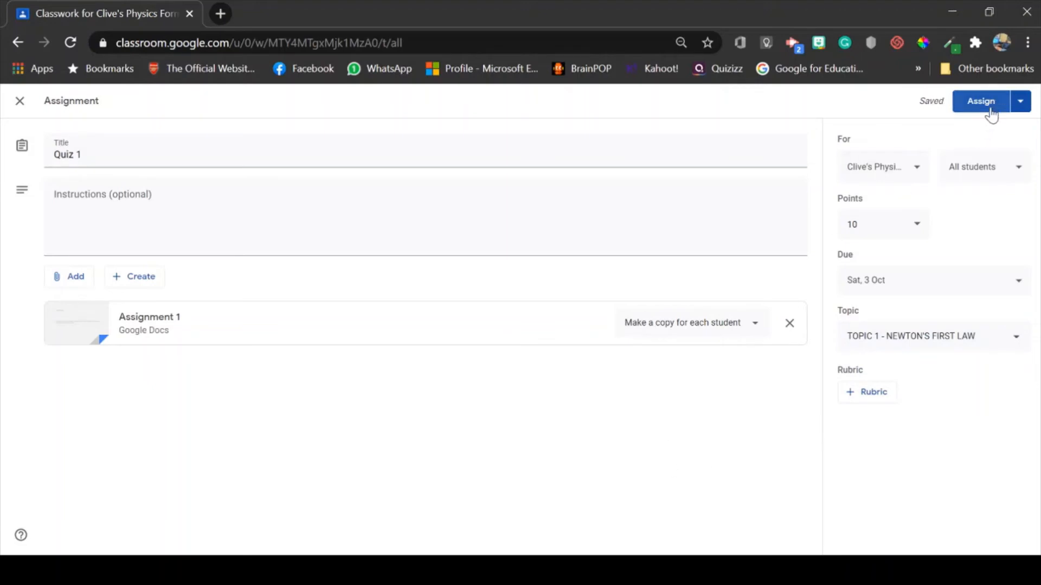
left_click(1022, 108)
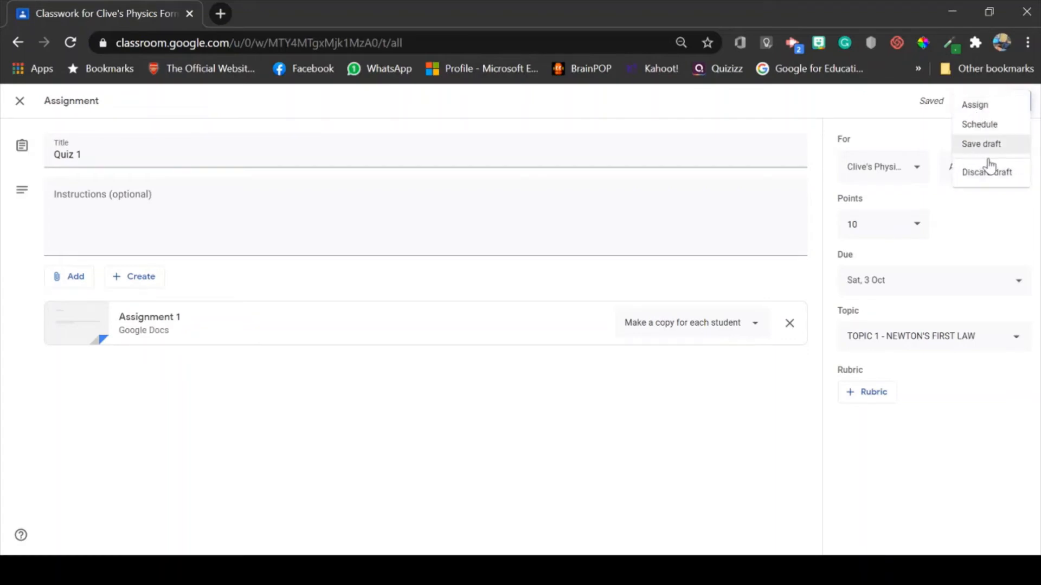
left_click(870, 120)
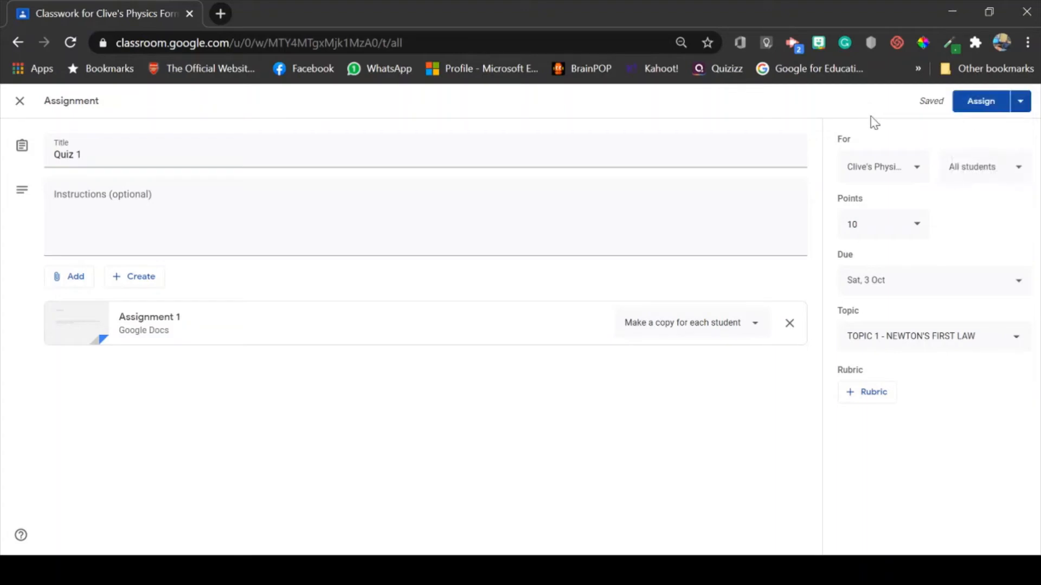
left_click(986, 111)
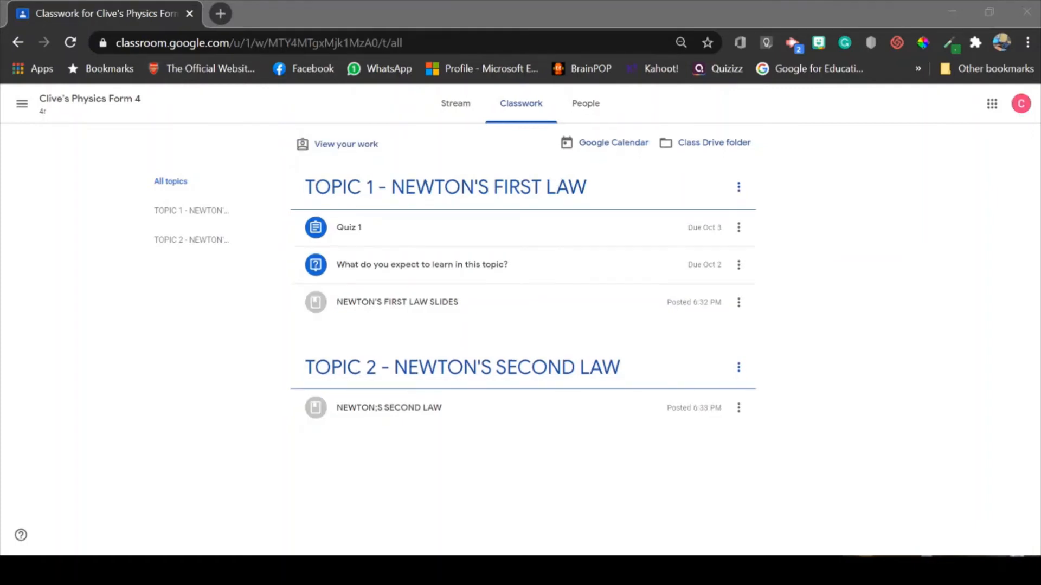
Step: From the student account, view the presentation attached to "NEWTON'S FIRST LAW SLIDES" and return to the classwork list
left_click(920, 359)
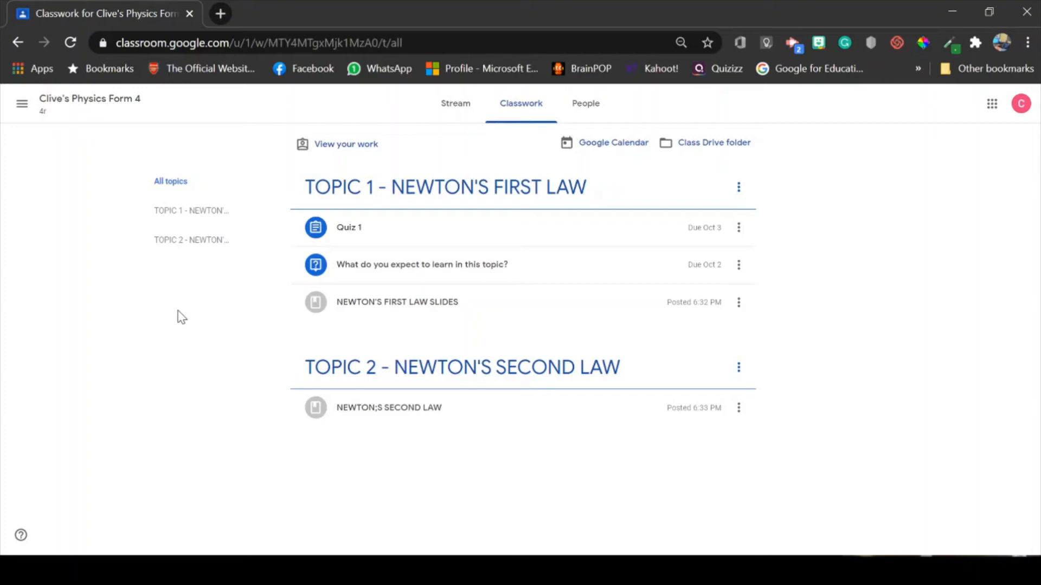
left_click(434, 310)
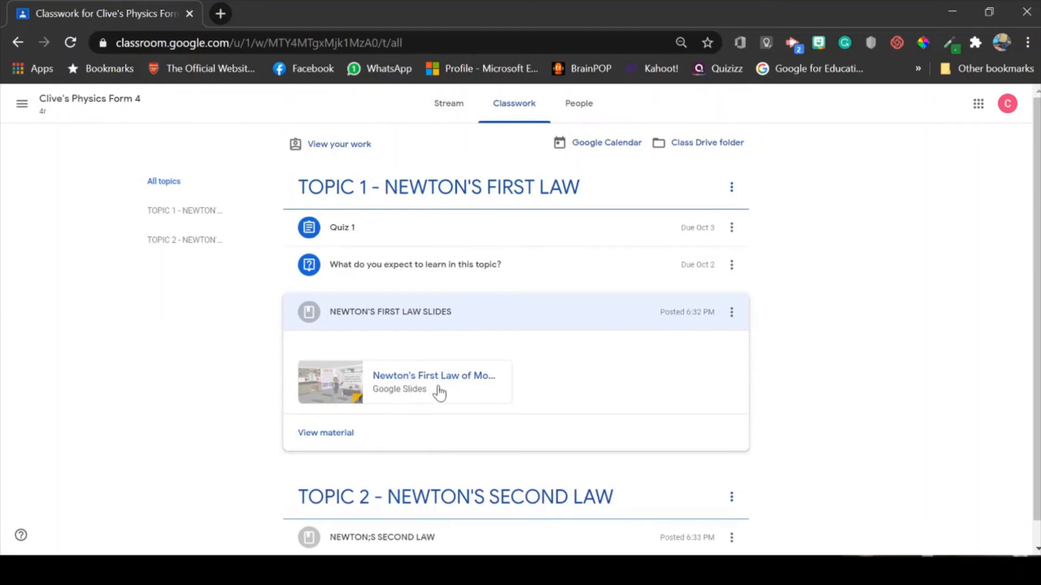
left_click(441, 391)
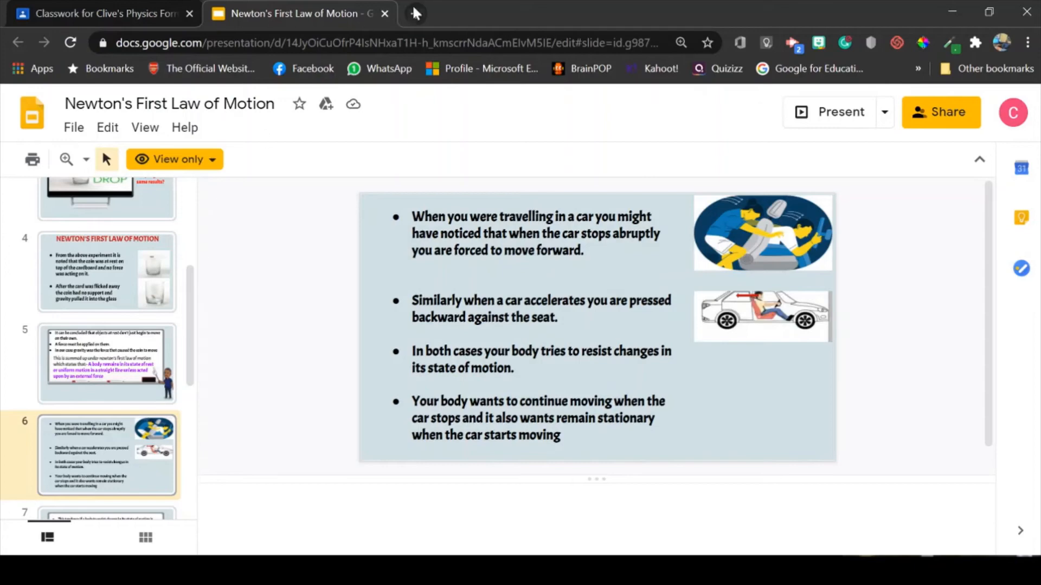
left_click(386, 21)
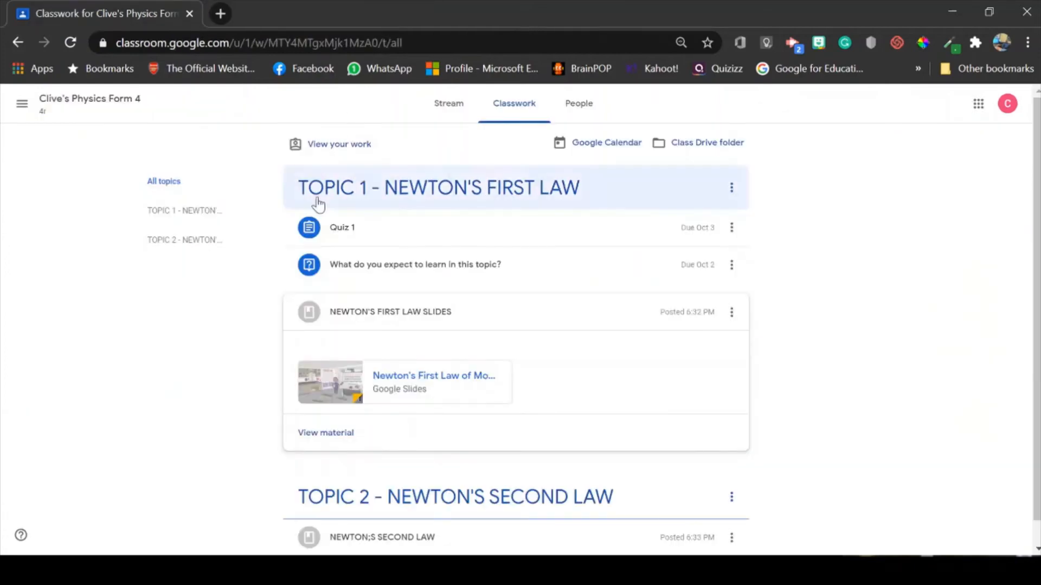
Step: Open the question about topic expectations and enter the answer "I expect to learn the importance of using seat belts in a moving car."
left_click(418, 278)
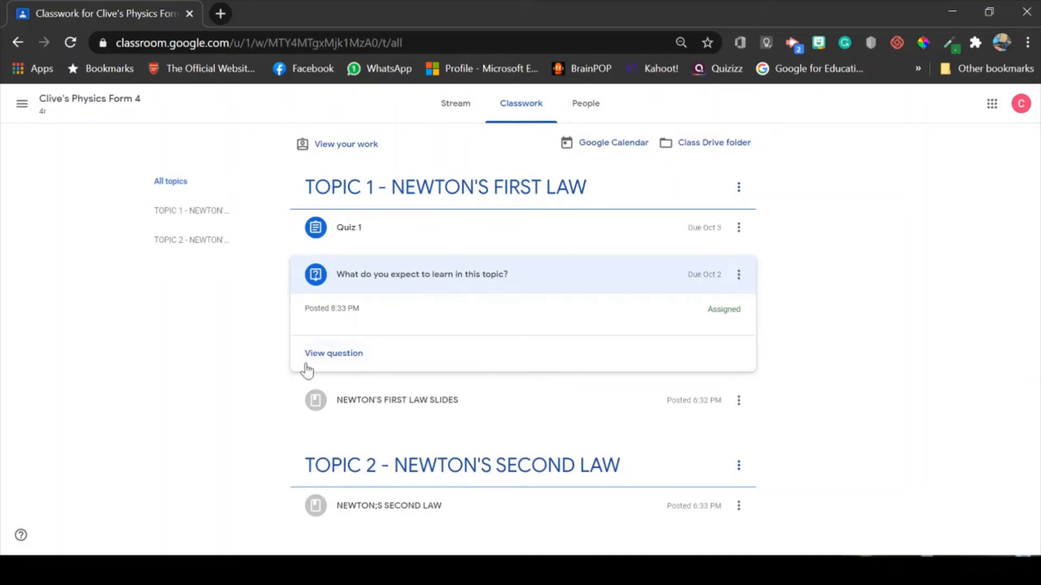
left_click(350, 360)
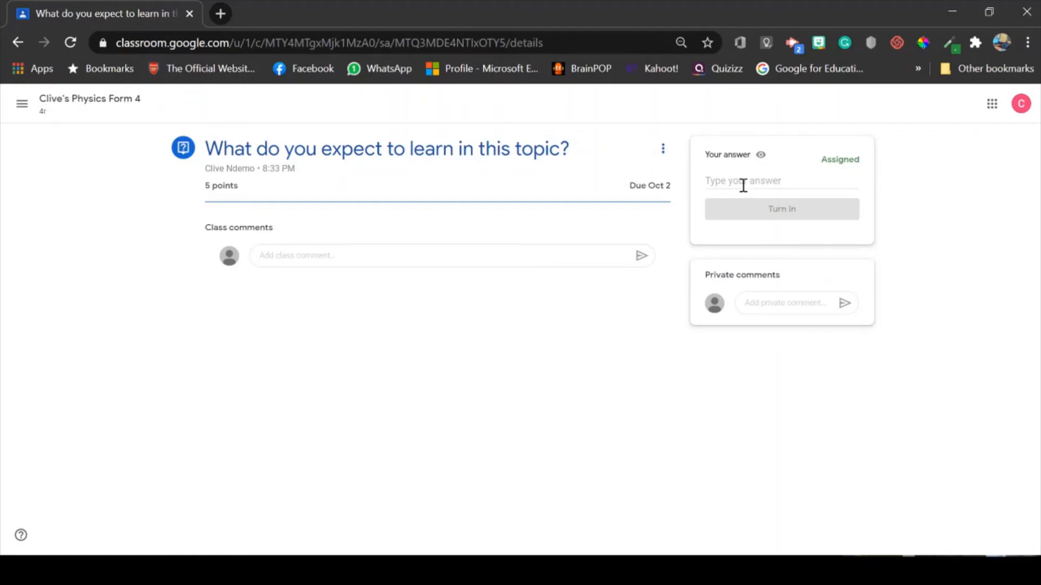
left_click(742, 185)
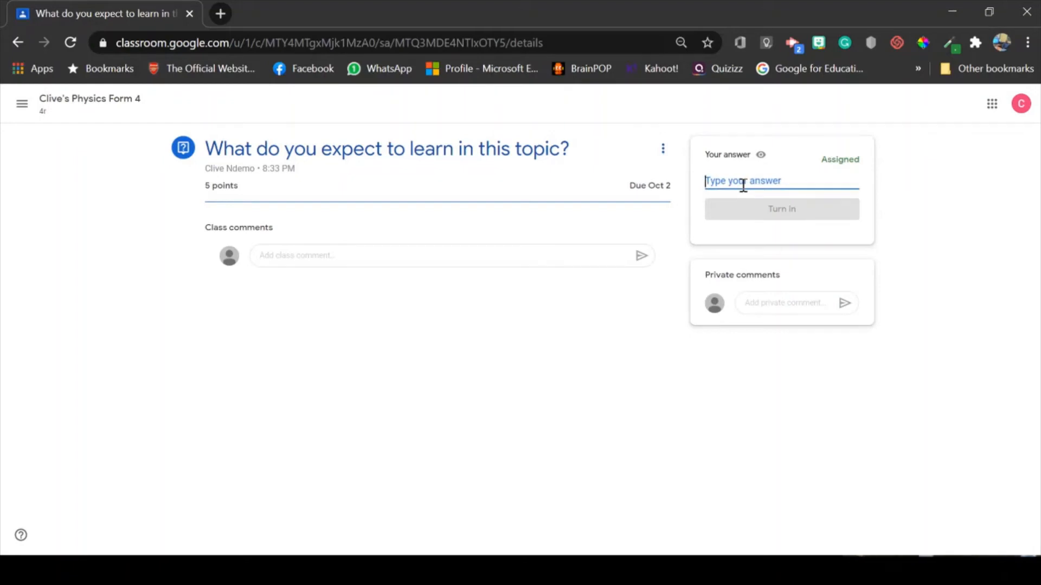
type("I")
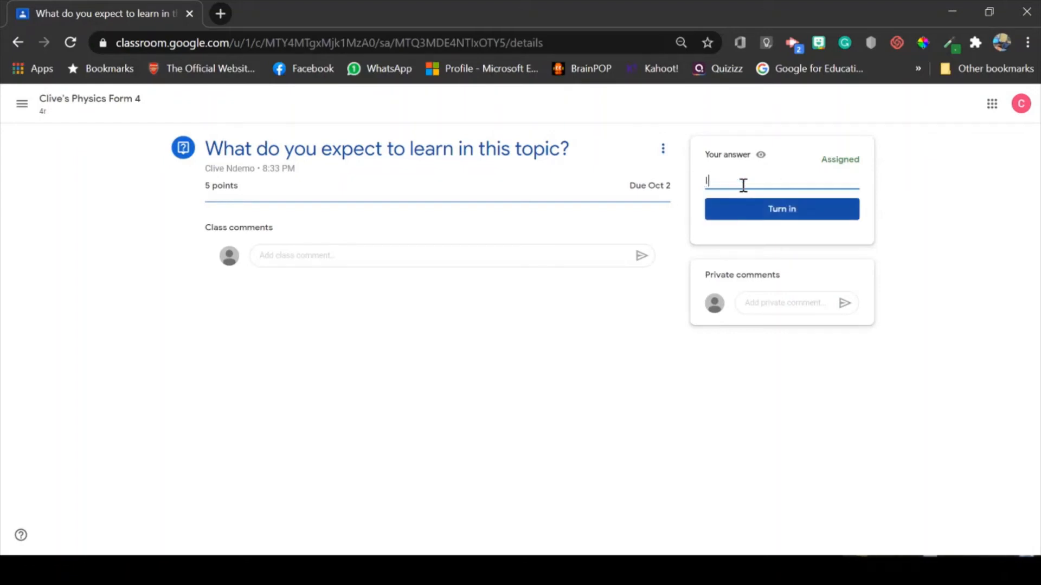
type(" expect to learn the importan")
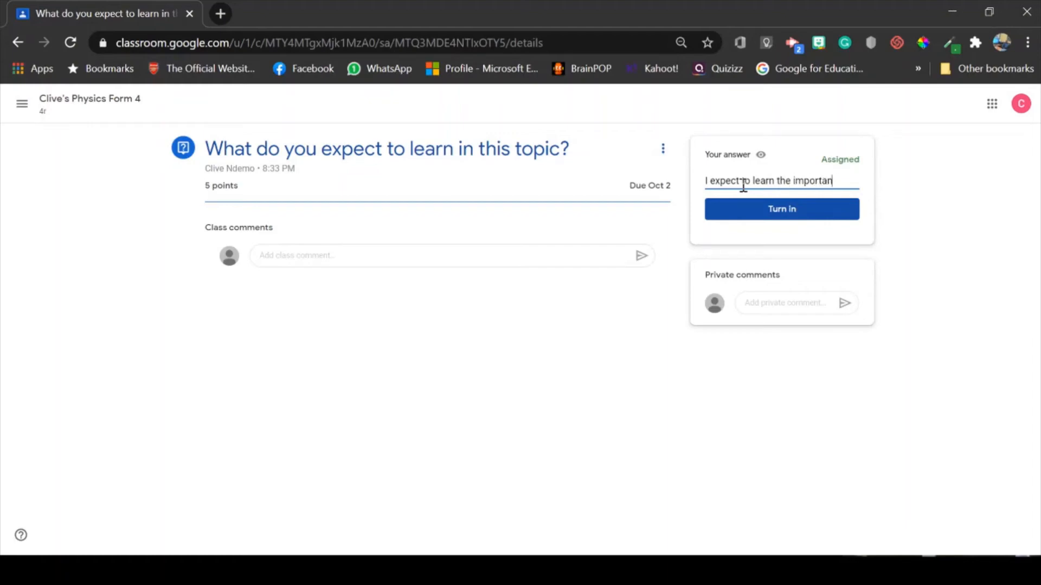
type("ce of u")
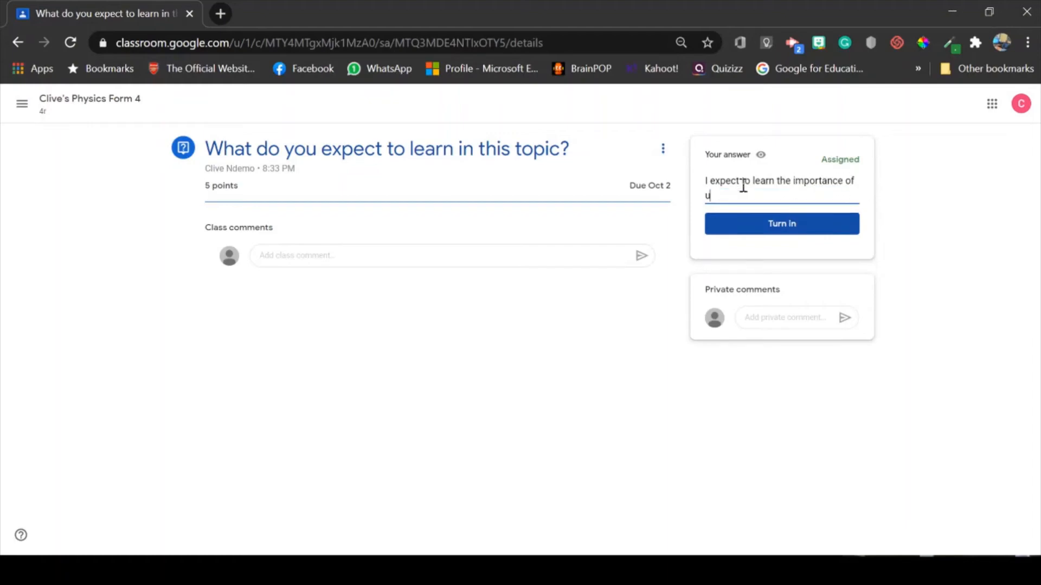
type("sing seat belts in a moving car")
key("Return")
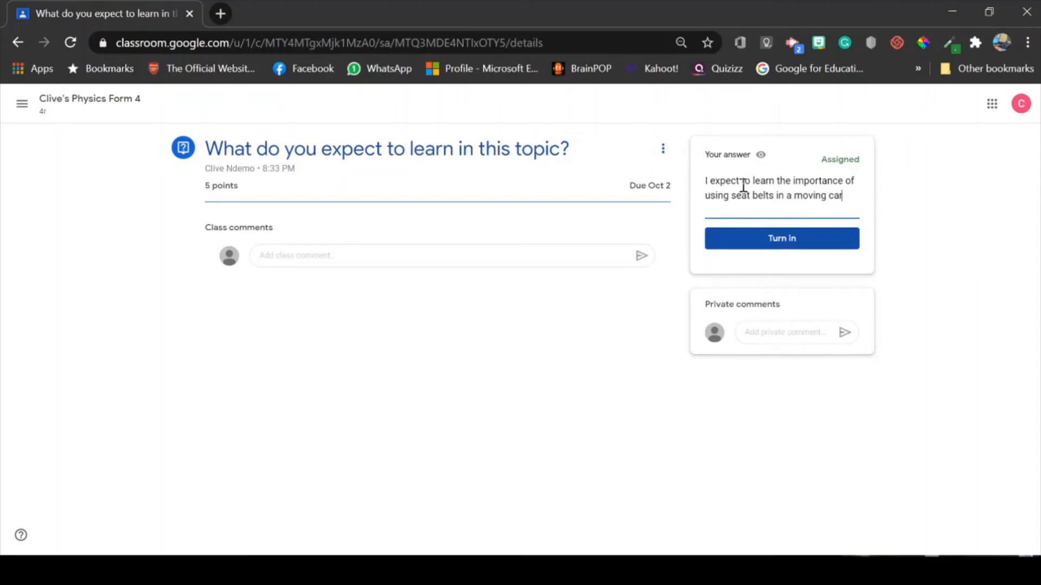
type(".")
Step: Turn in the answer to the topic question and return to the classwork list
left_click(781, 249)
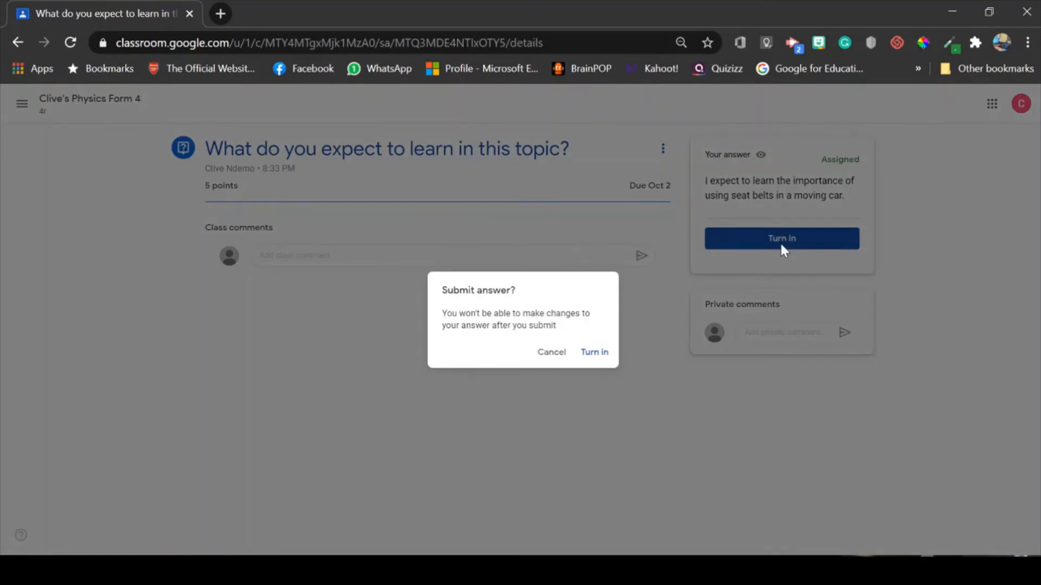
left_click(594, 352)
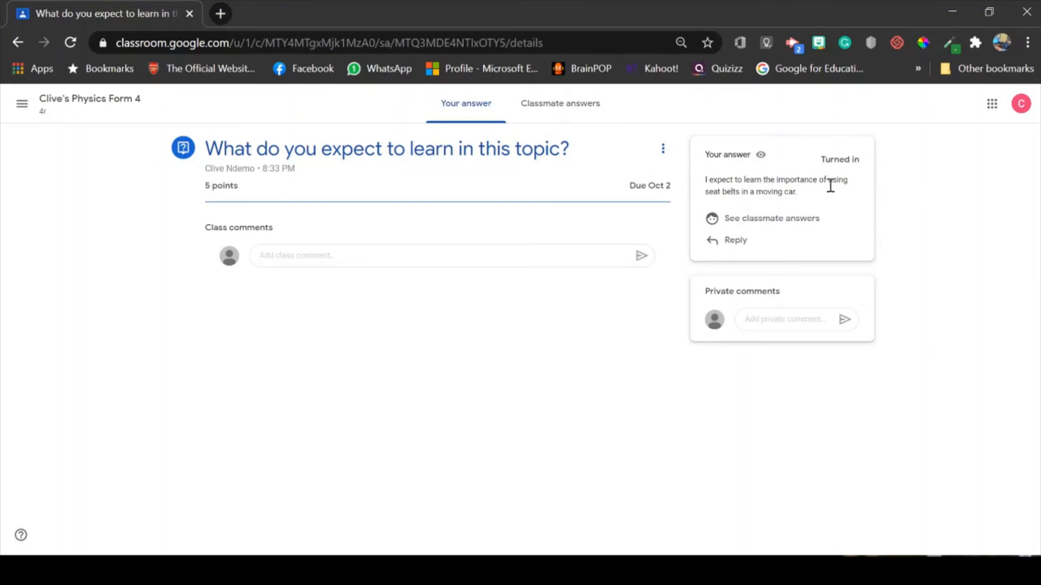
left_click(17, 47)
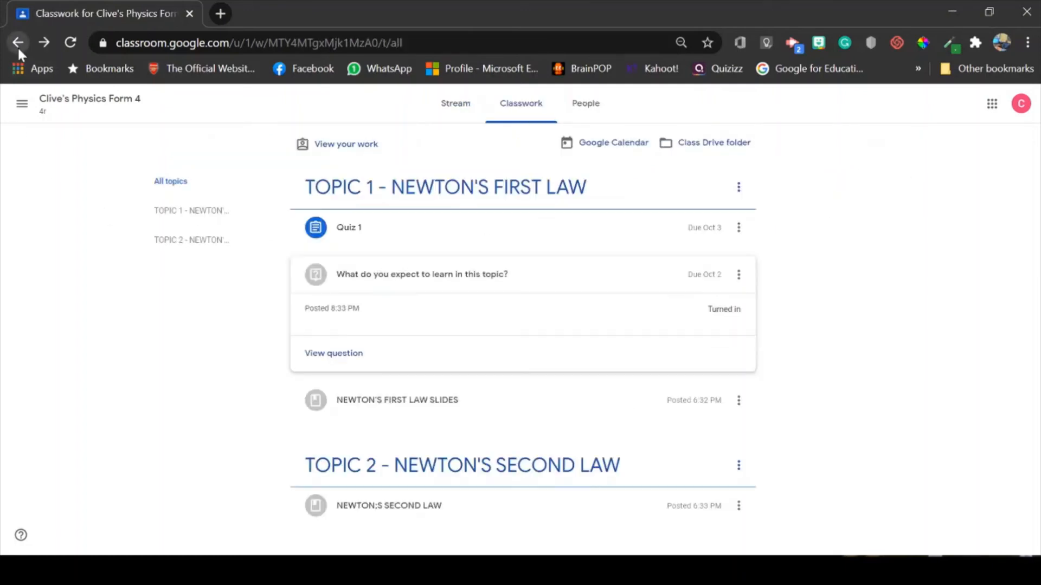
Step: Open the Assignment 1 document attached to Quiz 1 and dismiss the citations tip
left_click(382, 238)
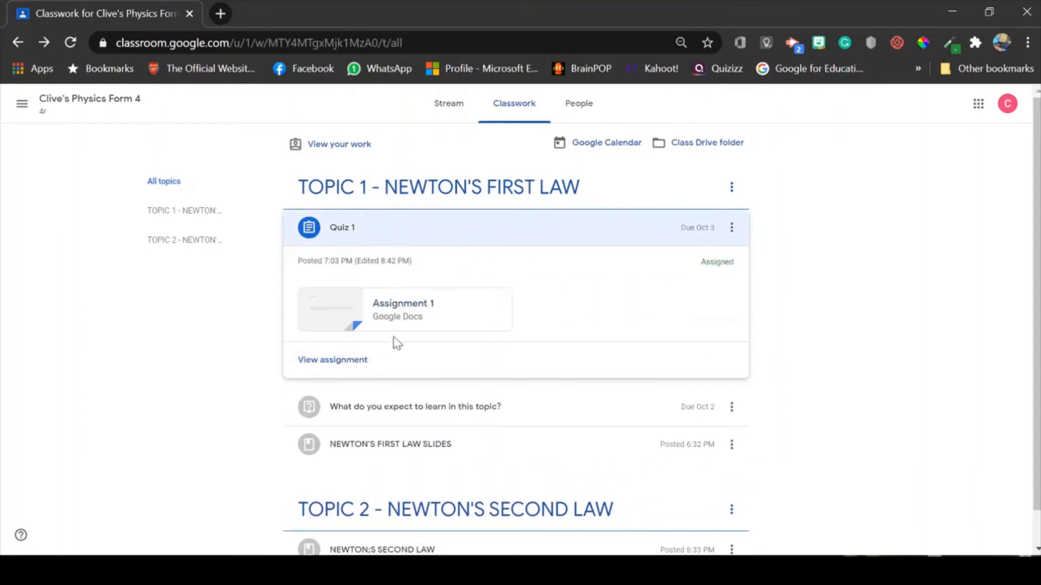
left_click(428, 319)
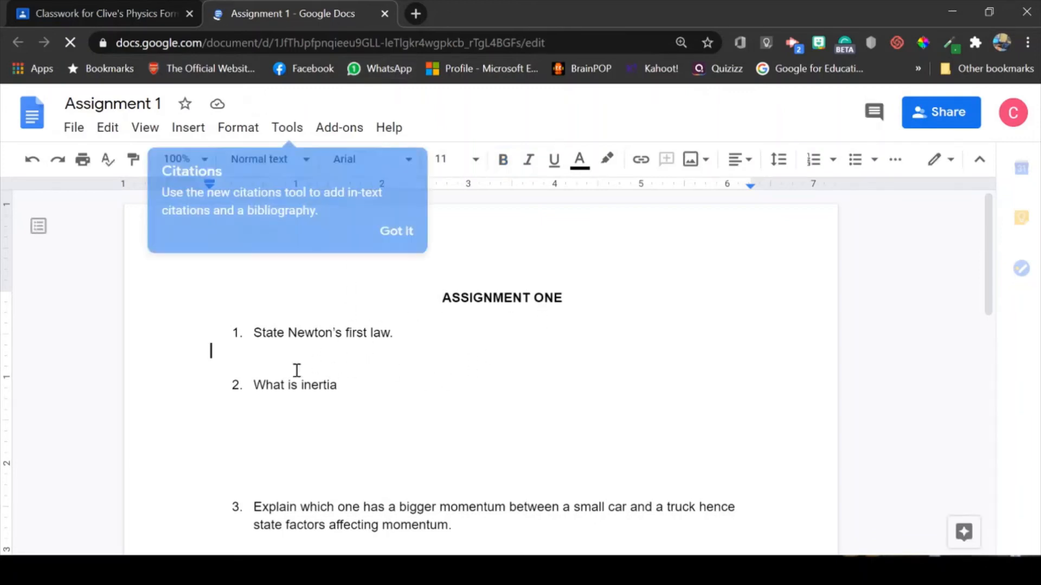
left_click(400, 242)
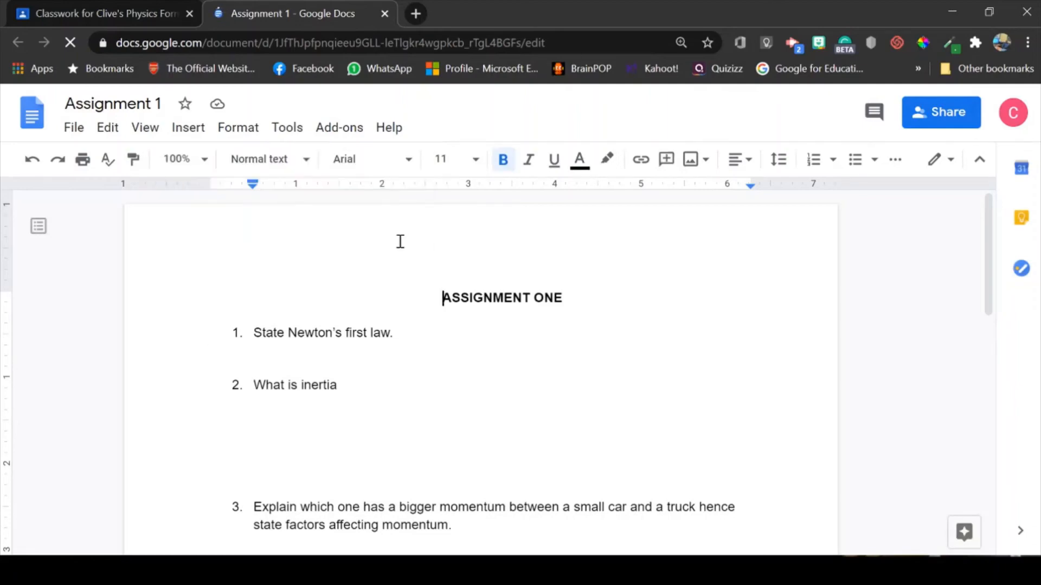
Step: Under question 1, enter the indented answer "A body in motion or at rest resists change in motion."
left_click(305, 367)
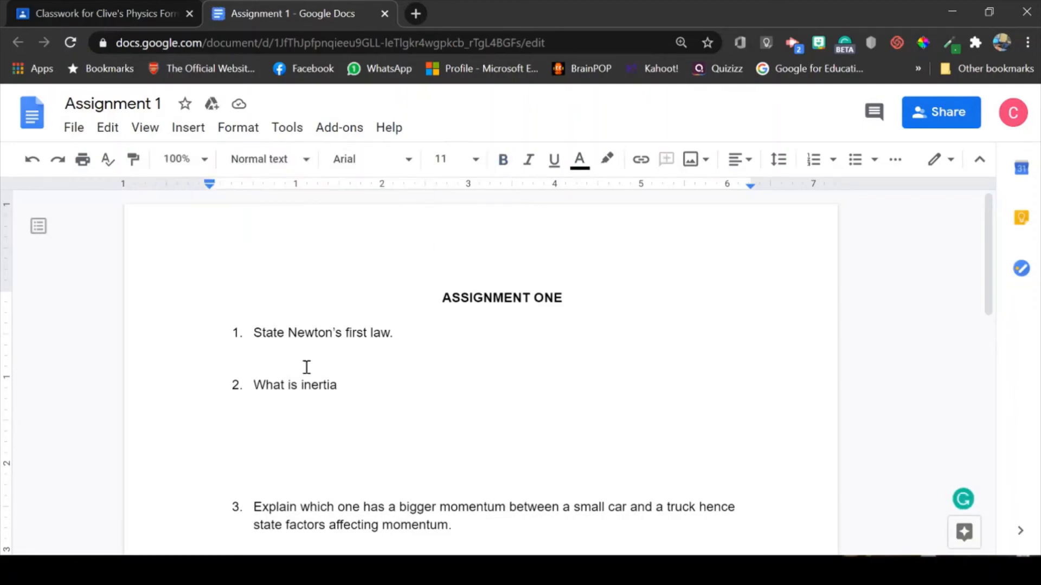
key("Tab")
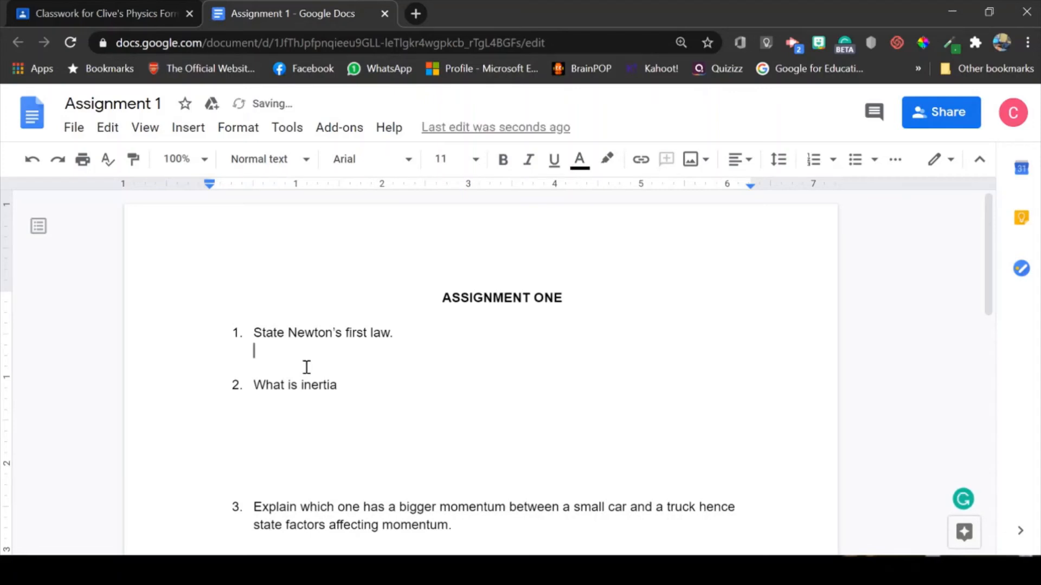
type("A body in motio")
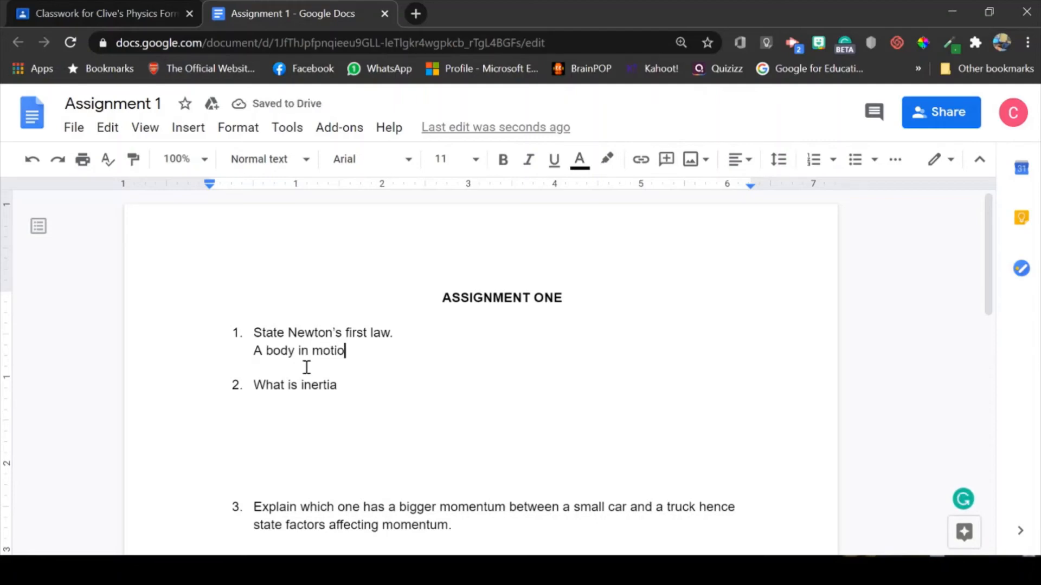
type("n o")
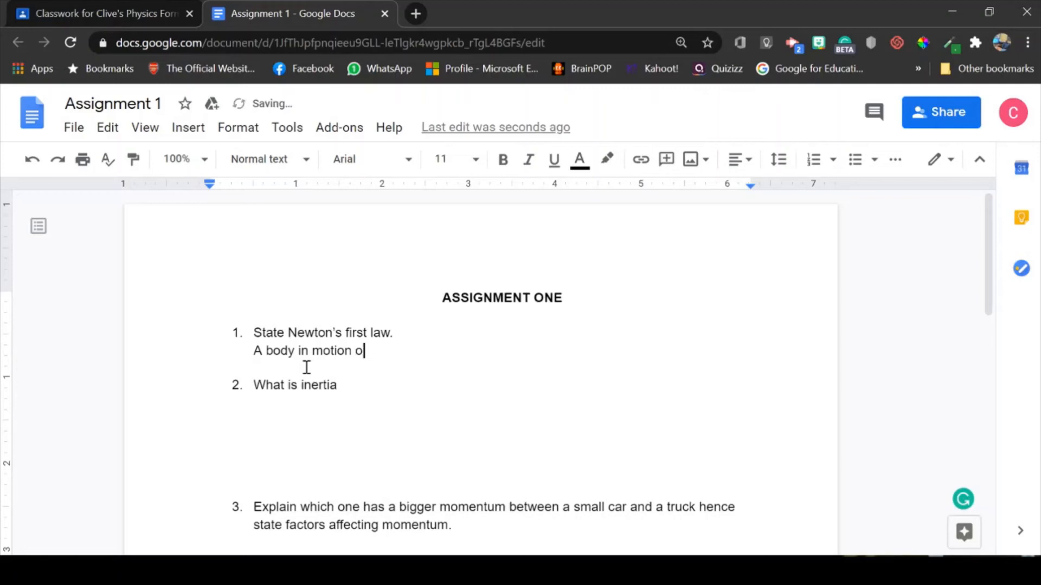
type("r at rest resisst")
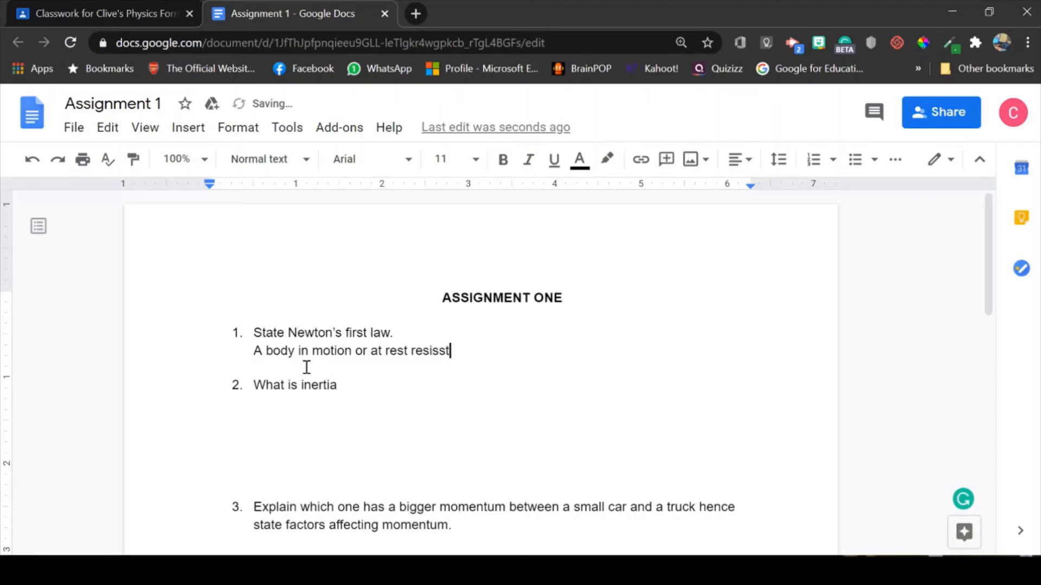
key("BackSpace")
key("BackSpace")
key("BackSpace")
type("ts change ")
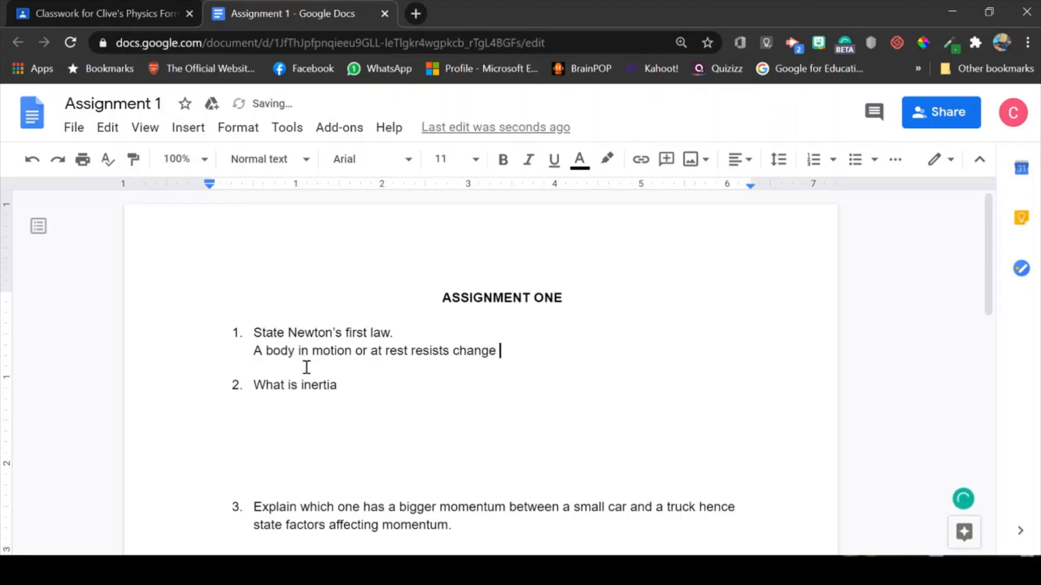
type("in motion.")
Step: Under question 2, enter the answer "It is the tendency of a body to resist change in motion"
left_click(330, 409)
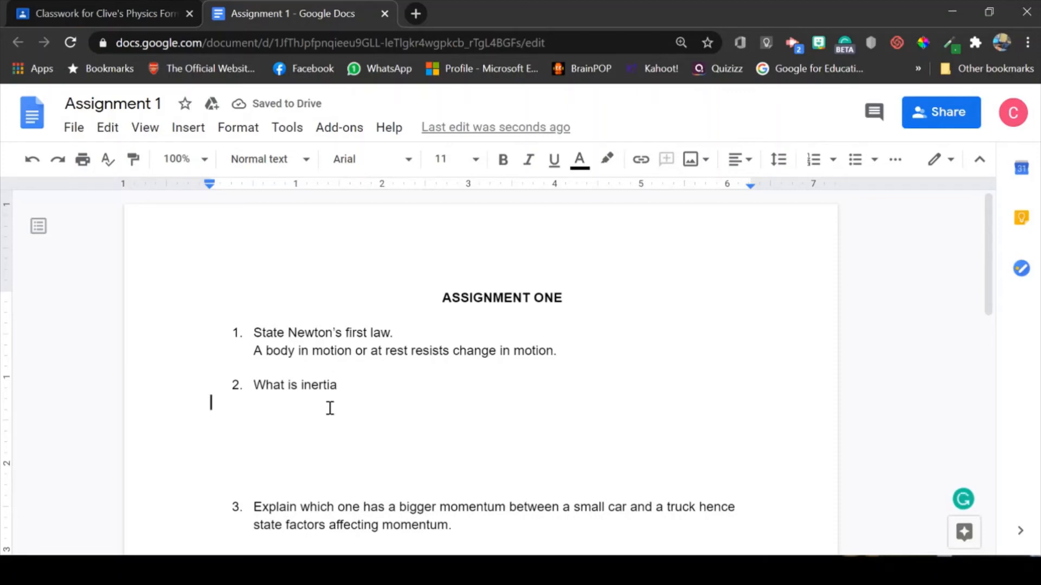
type("It ")
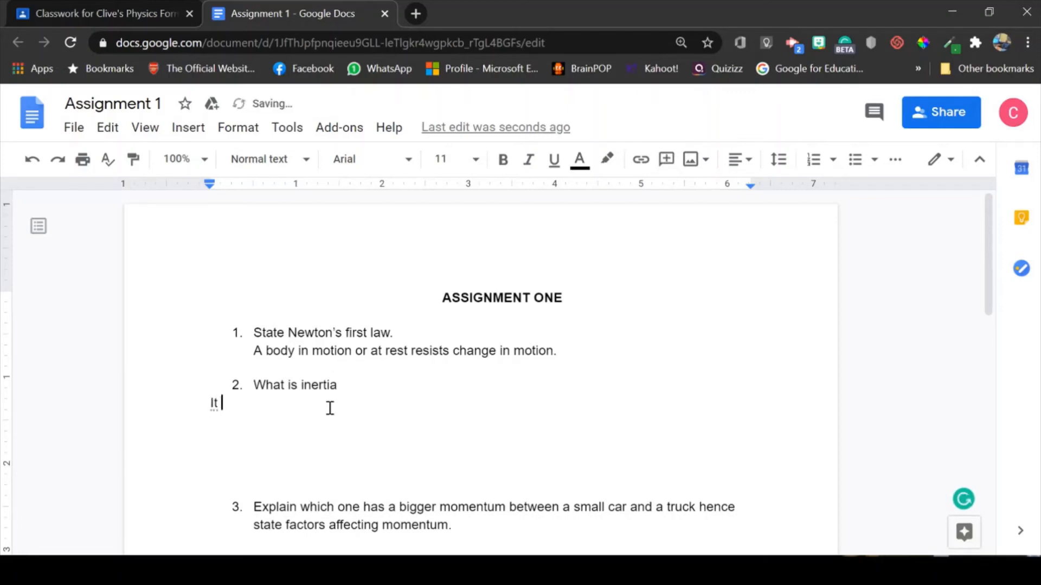
type("is the tendenc")
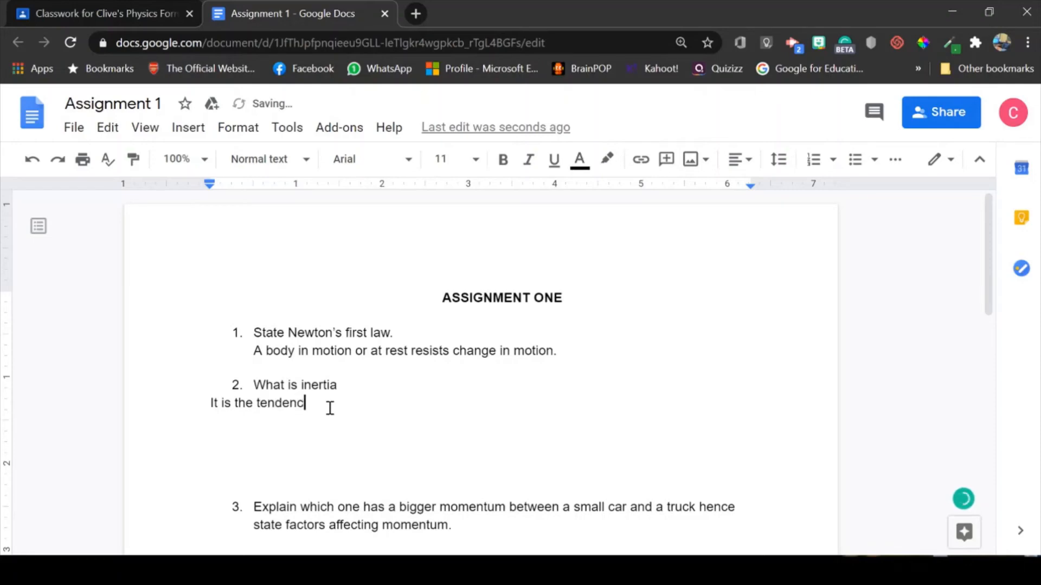
type("y of a body to resist c")
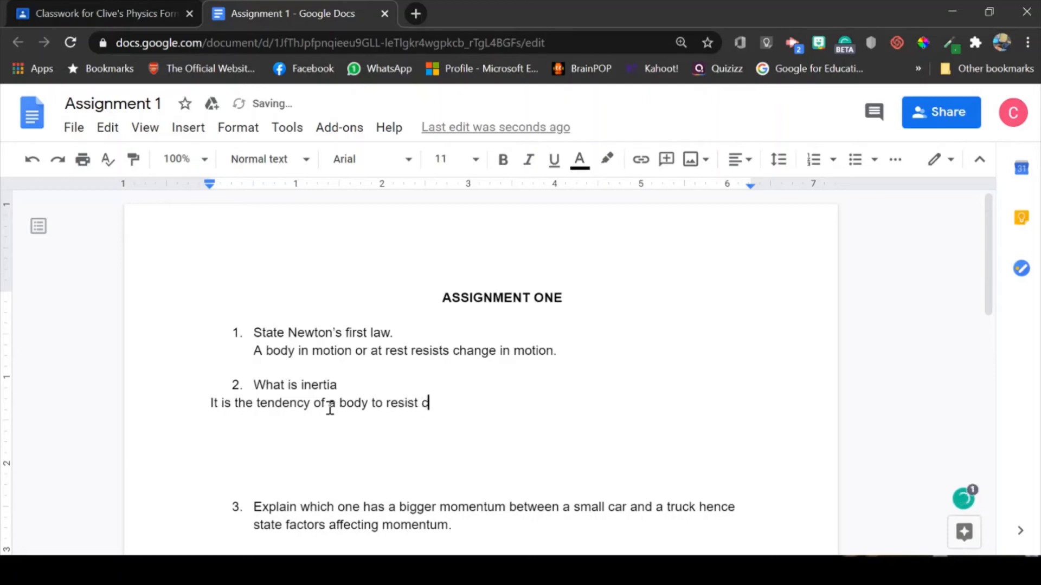
type("ga")
key("BackSpace")
key("BackSpace")
type("hange in")
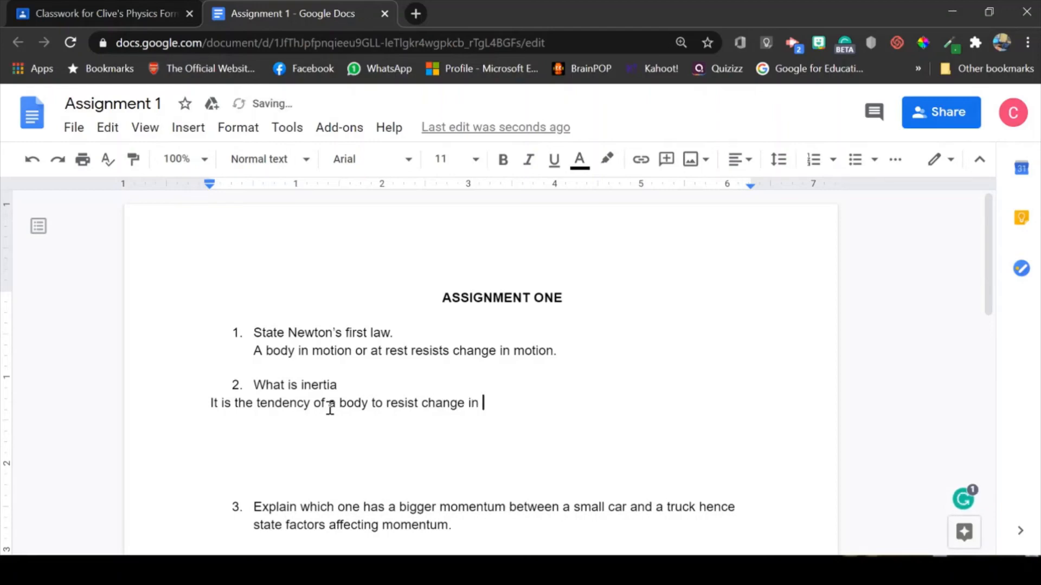
type(" motion")
Step: Under question 3, add an unnumbered line with the answer "A truck because it has a bigger mass."
left_click(486, 537)
key("Return")
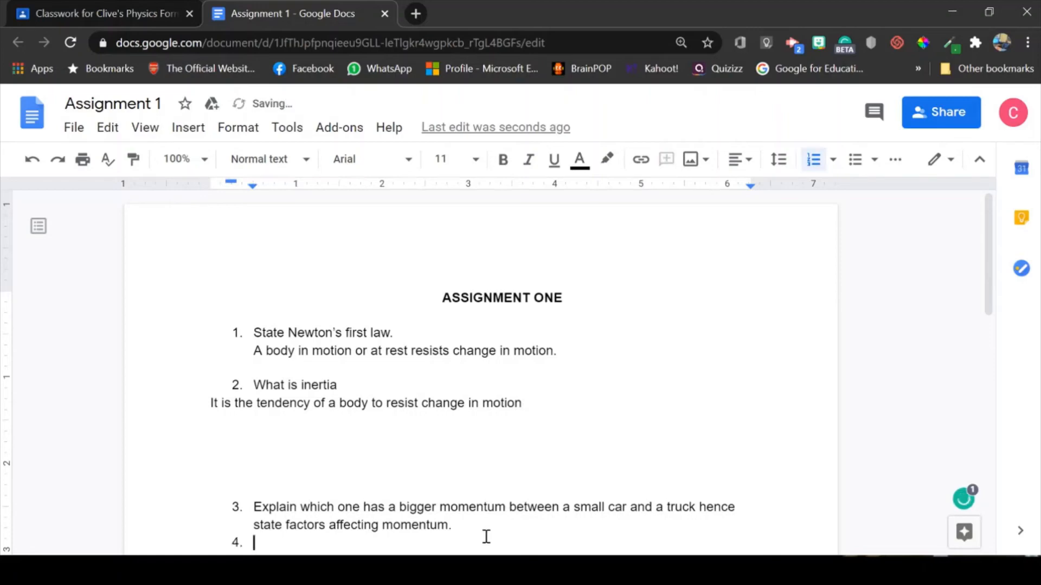
key("BackSpace")
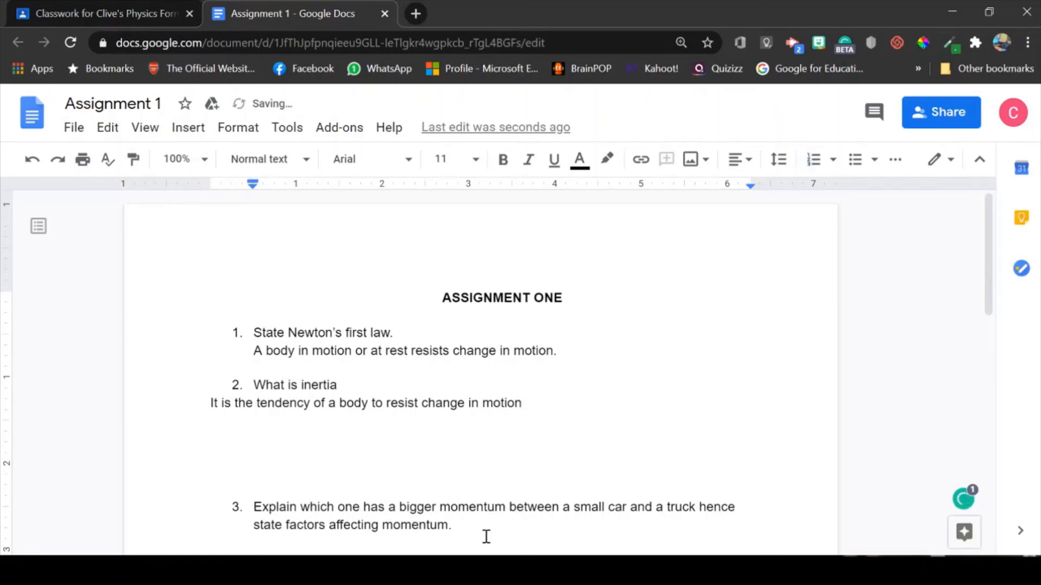
type("A truck")
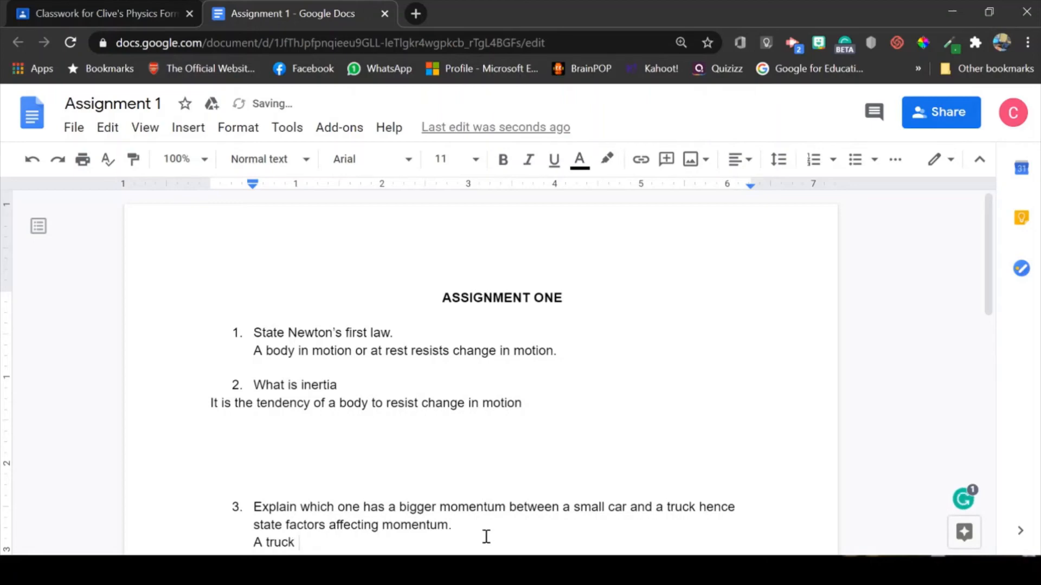
type(" beacause ")
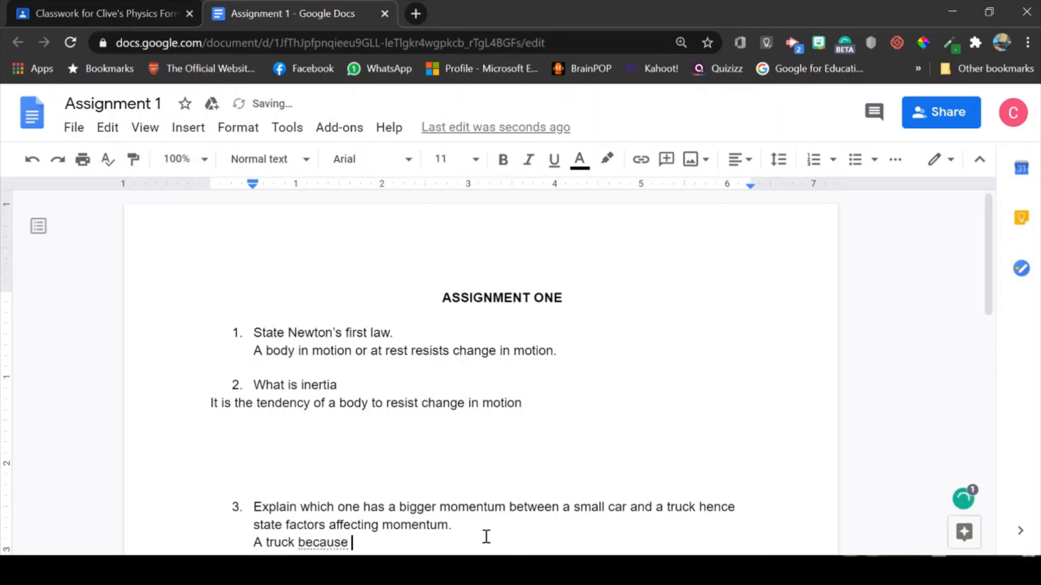
type("it has a boger")
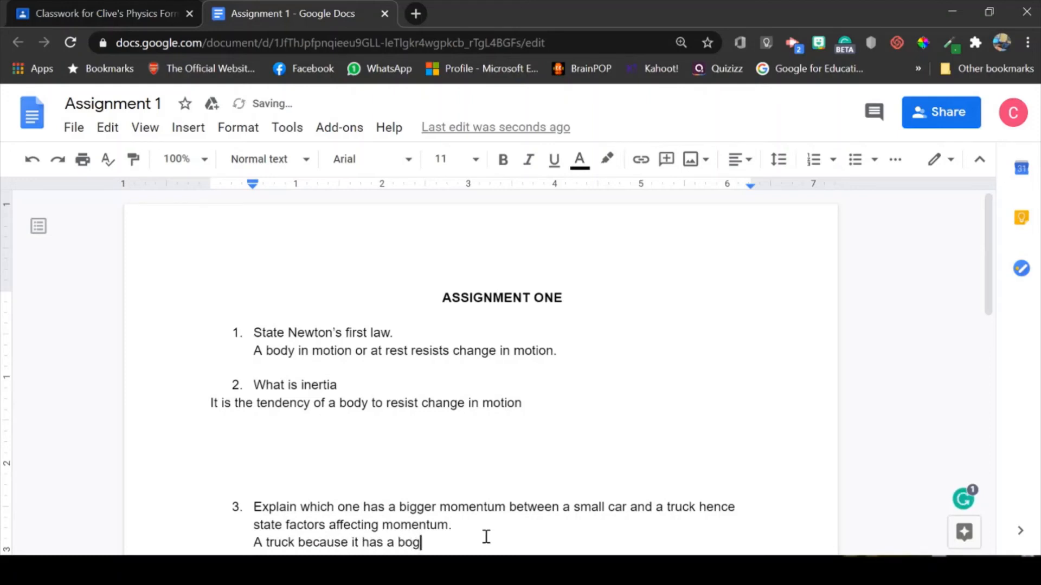
key("BackSpace")
key("BackSpace")
key("BackSpace")
type("igger mass.")
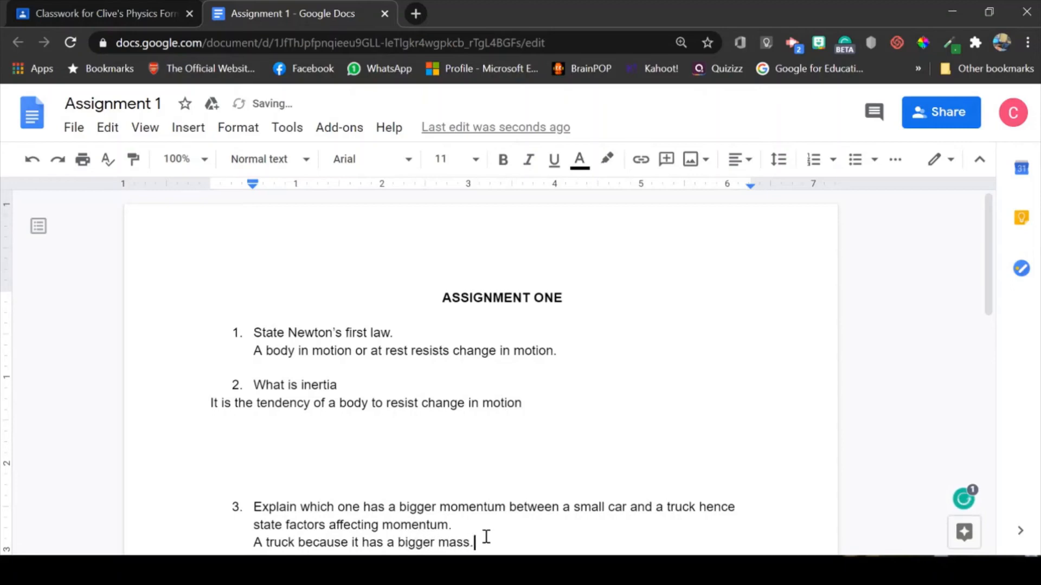
Step: Add "Mass and velocity" as a separate line below the truck answer to state the factors affecting momentum
key("Return")
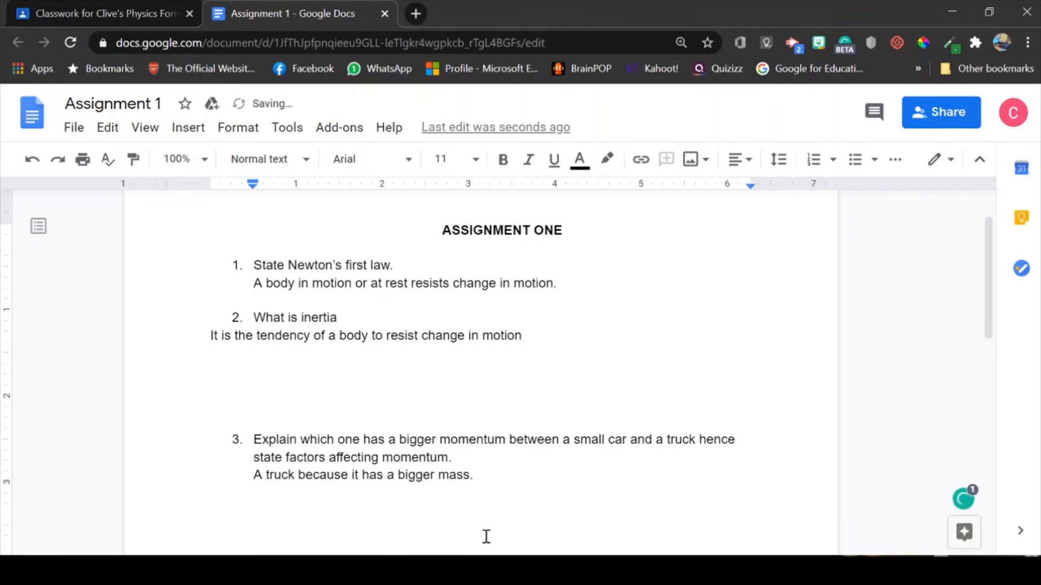
type("masss")
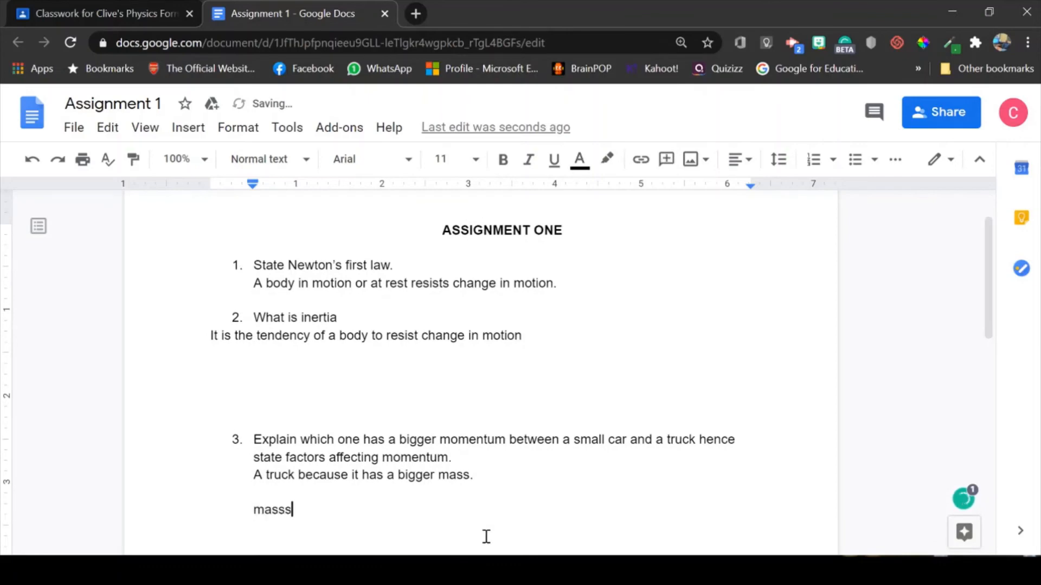
key("BackSpace")
type("and velocity")
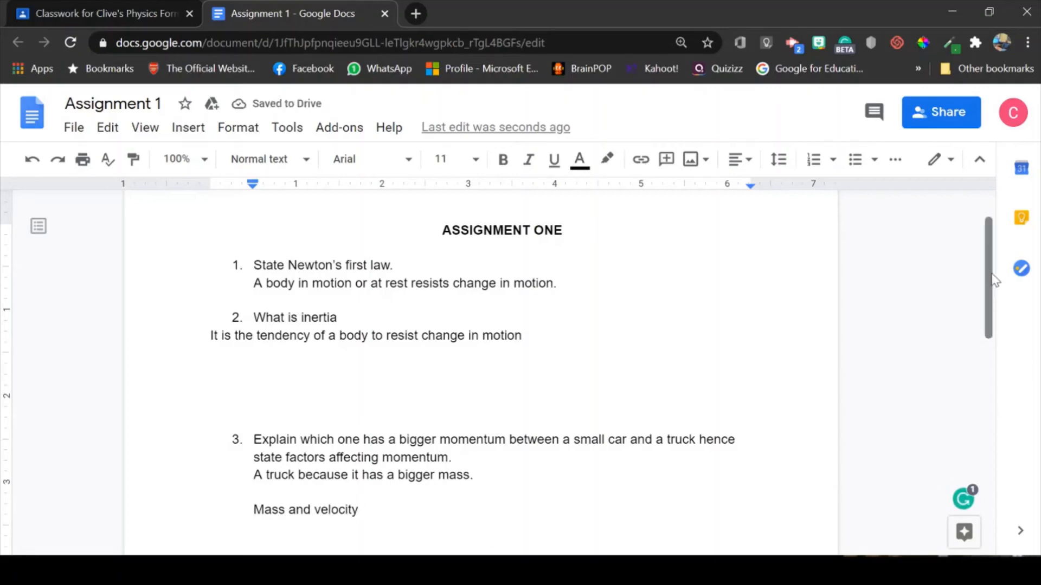
Step: Close the Assignment 1 document and open the full Quiz 1 assignment page from the classwork list
left_click_drag(993, 279, 978, 239)
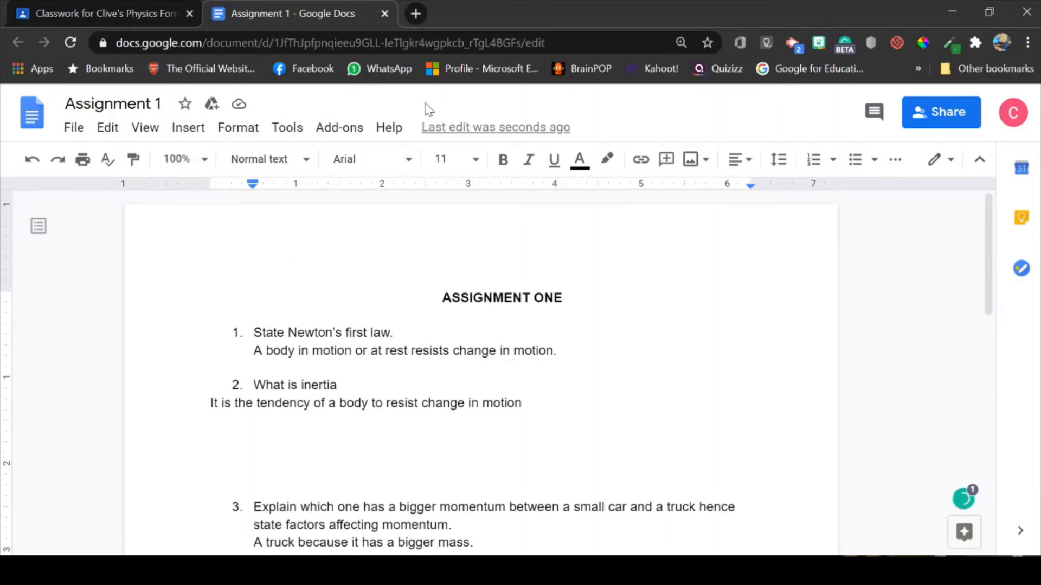
left_click(384, 13)
left_click(338, 366)
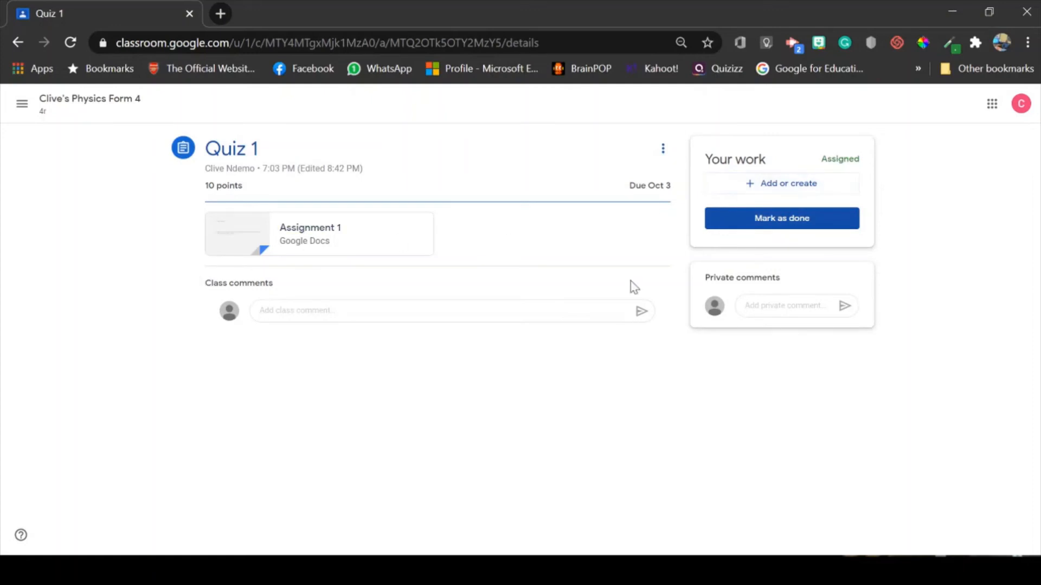
Step: Check the answers in the Assignment 1 document, close it and mark Quiz 1 as done without attaching work
left_click(317, 250)
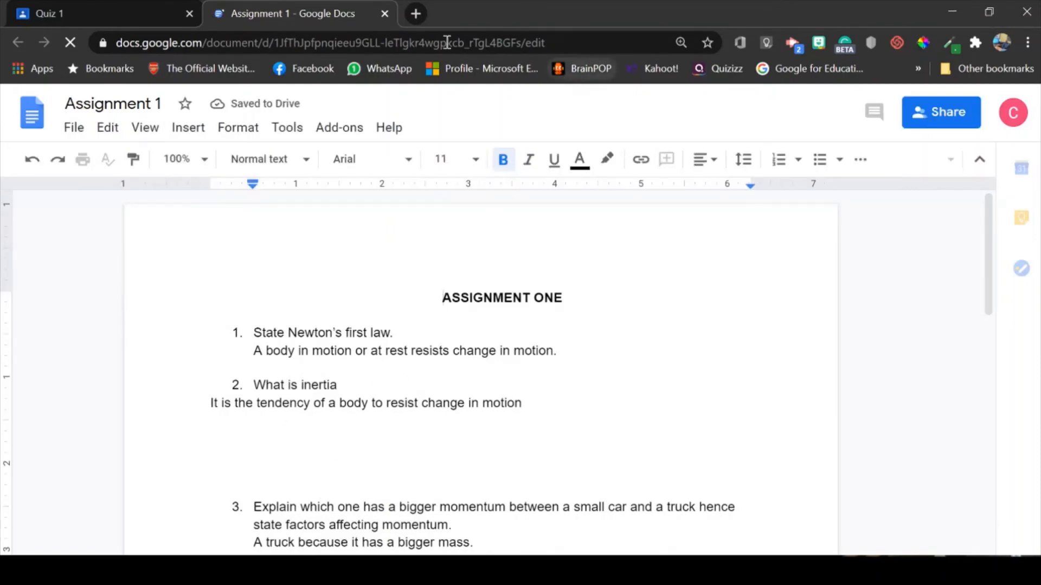
left_click(384, 13)
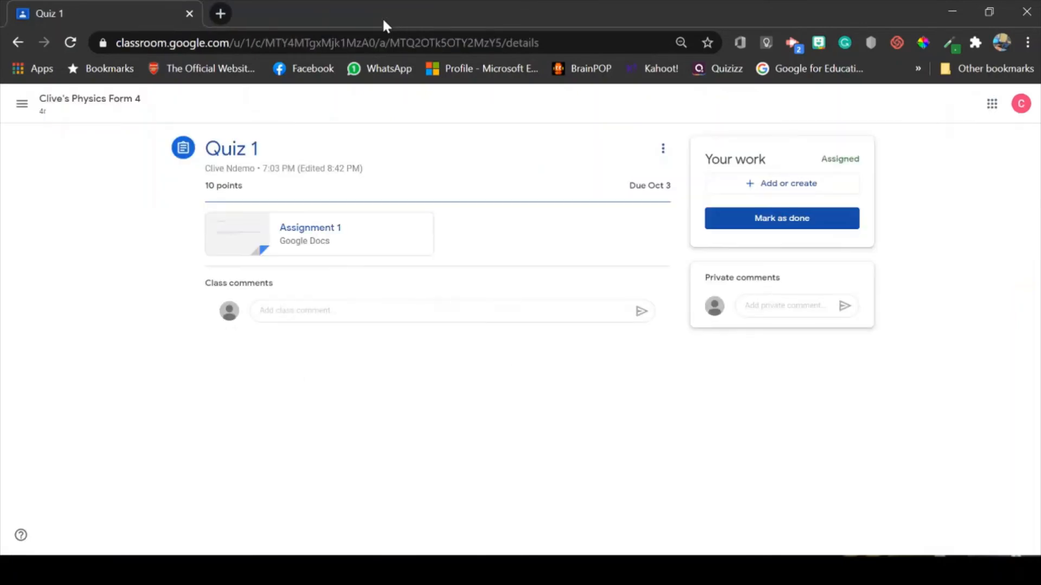
left_click(786, 225)
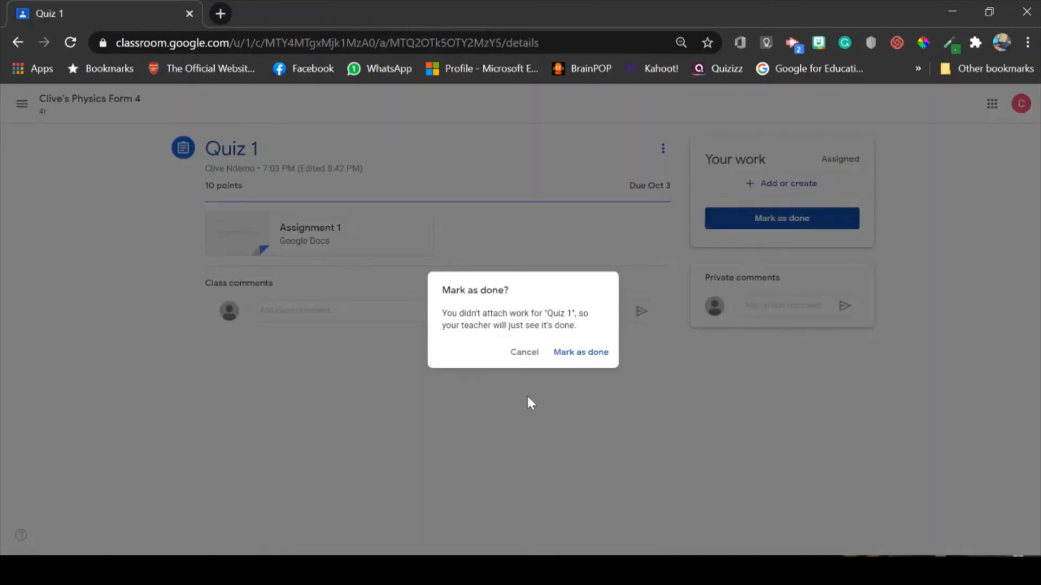
left_click(592, 356)
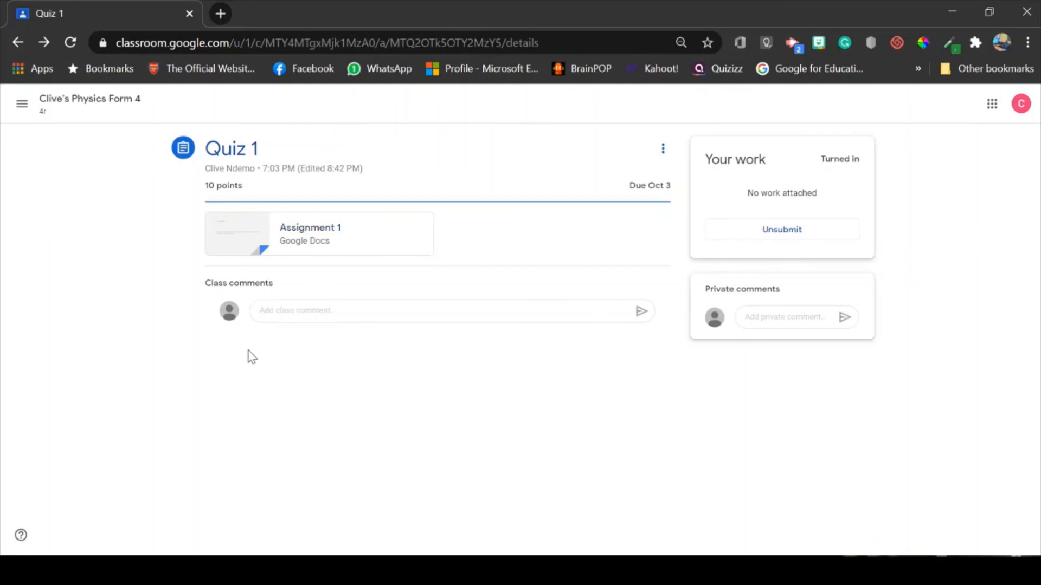
left_click(22, 47)
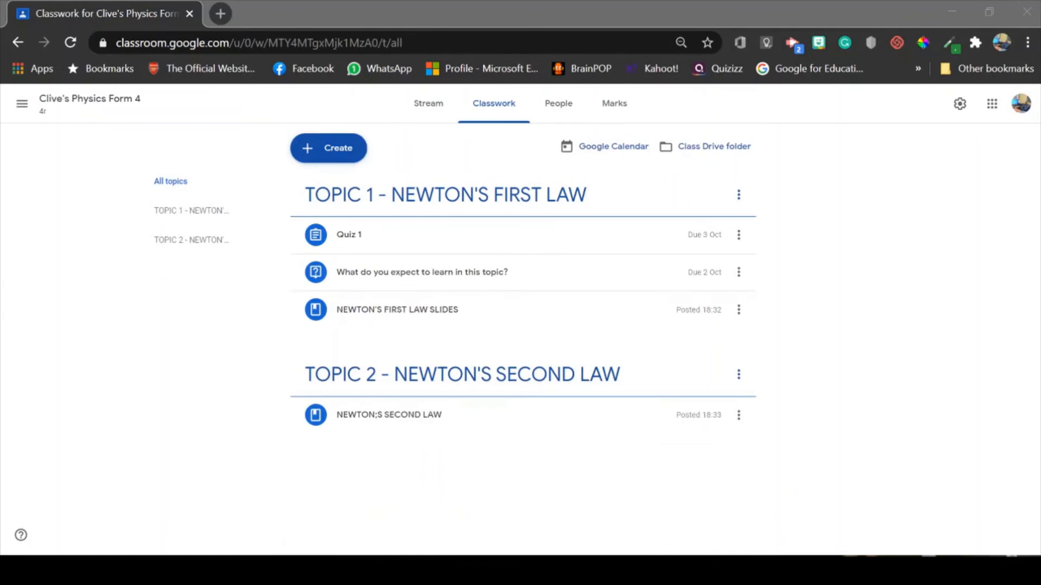
Step: From the teacher's marks page, open the answers to "What do you expect to learn in this topic?" and read the submitted response
left_click(901, 359)
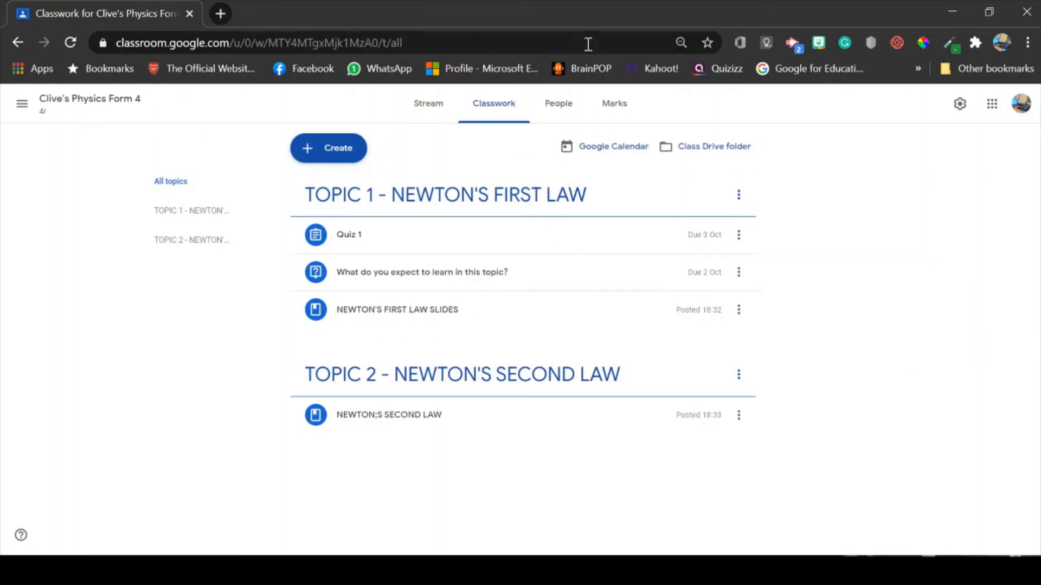
left_click(621, 115)
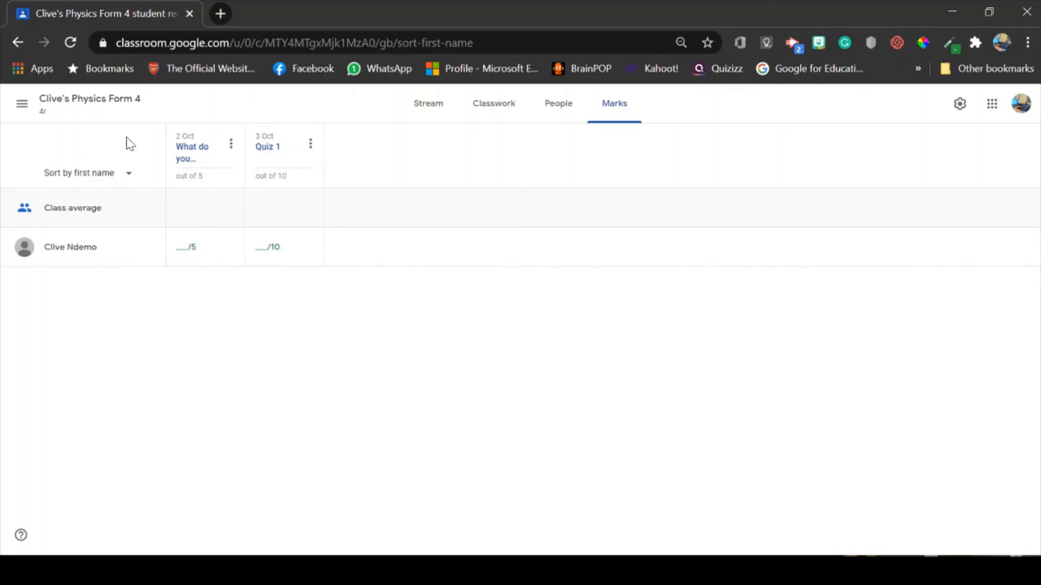
left_click(191, 158)
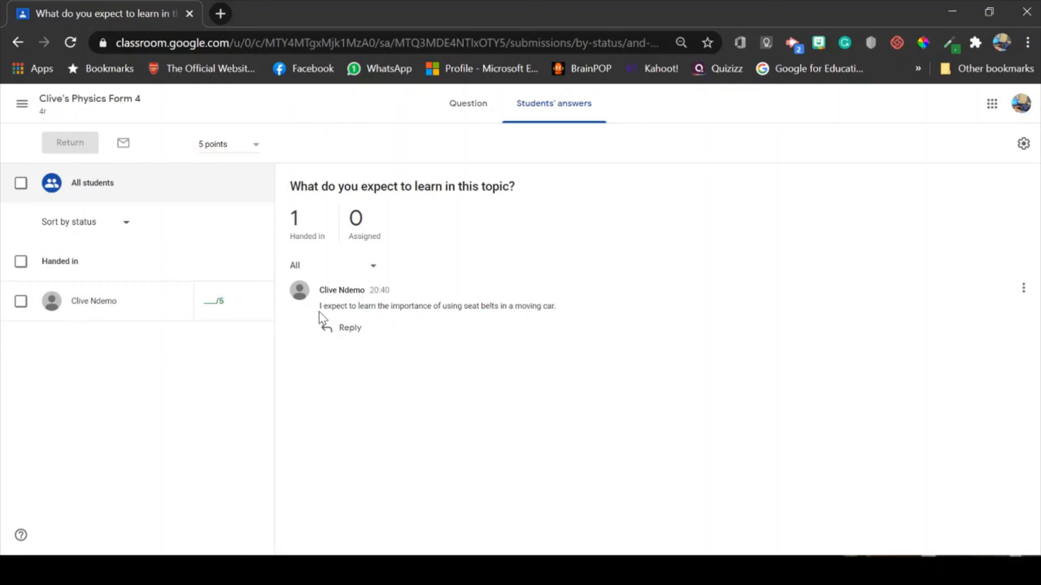
left_click_drag(320, 307, 560, 316)
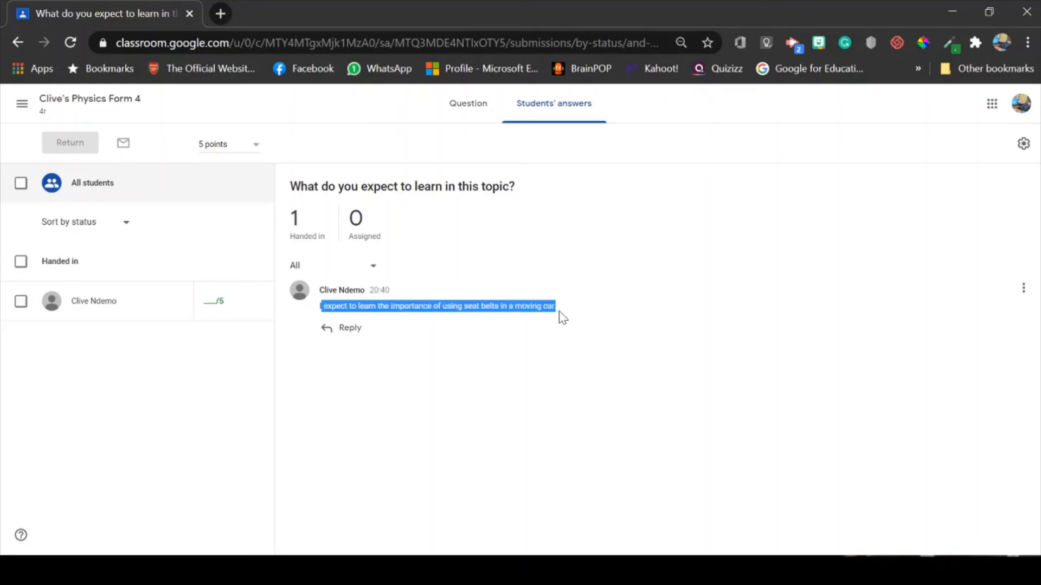
left_click(407, 392)
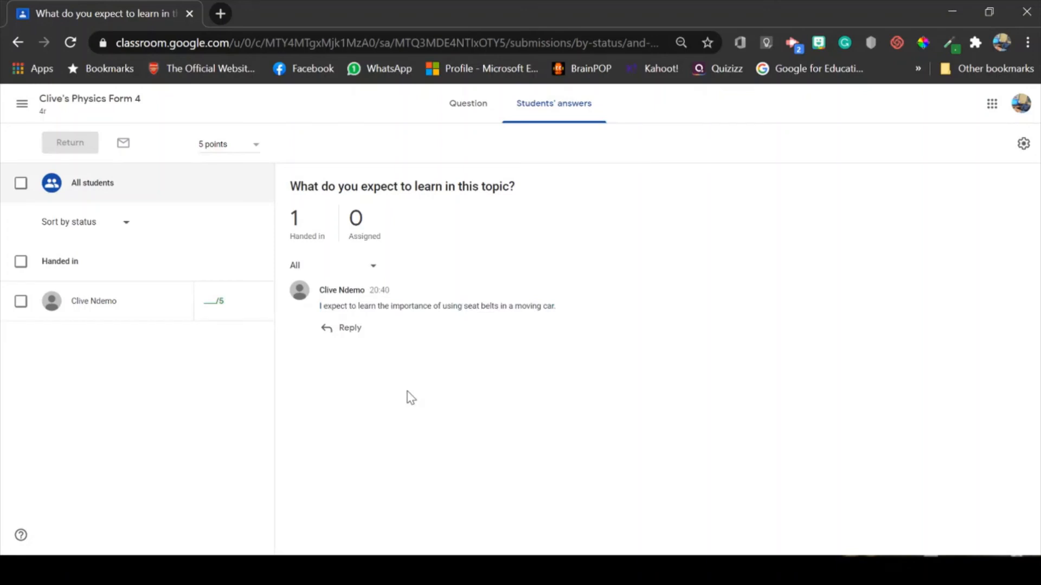
Step: Give the student's answer a mark of 3 out of 5 and return it with the private comment "good"
left_click(212, 305)
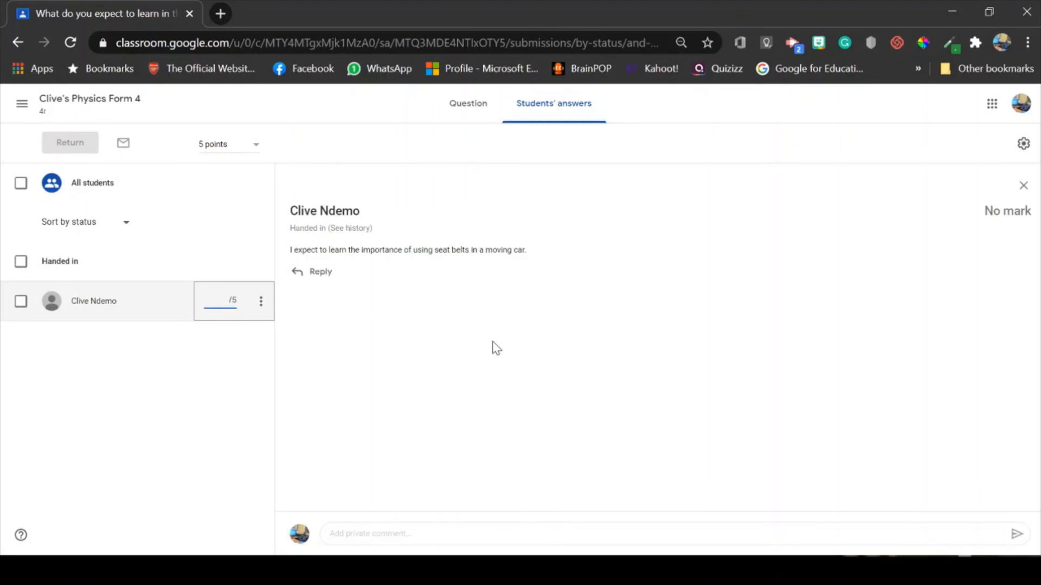
type("3")
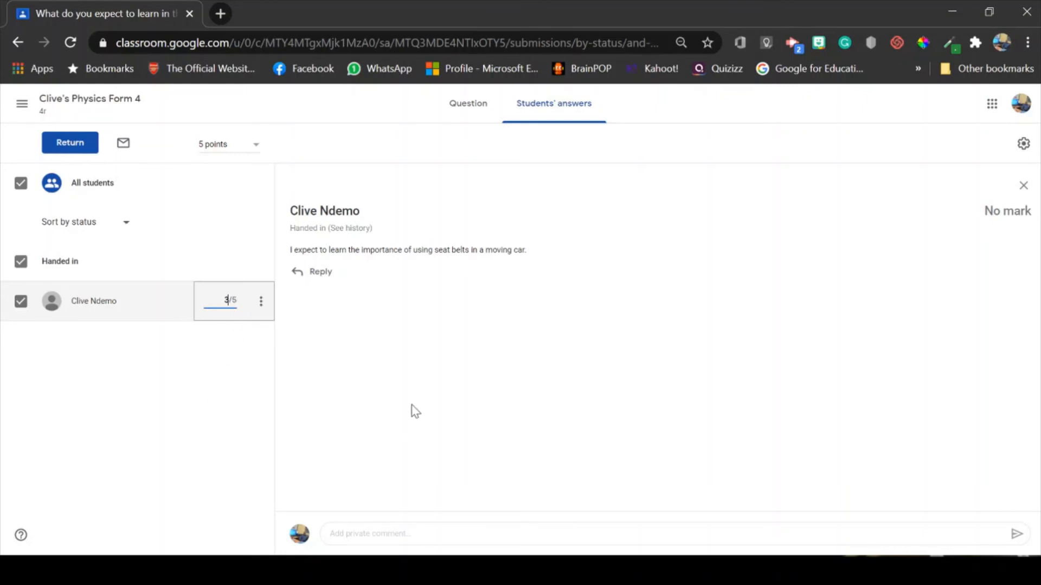
left_click(74, 148)
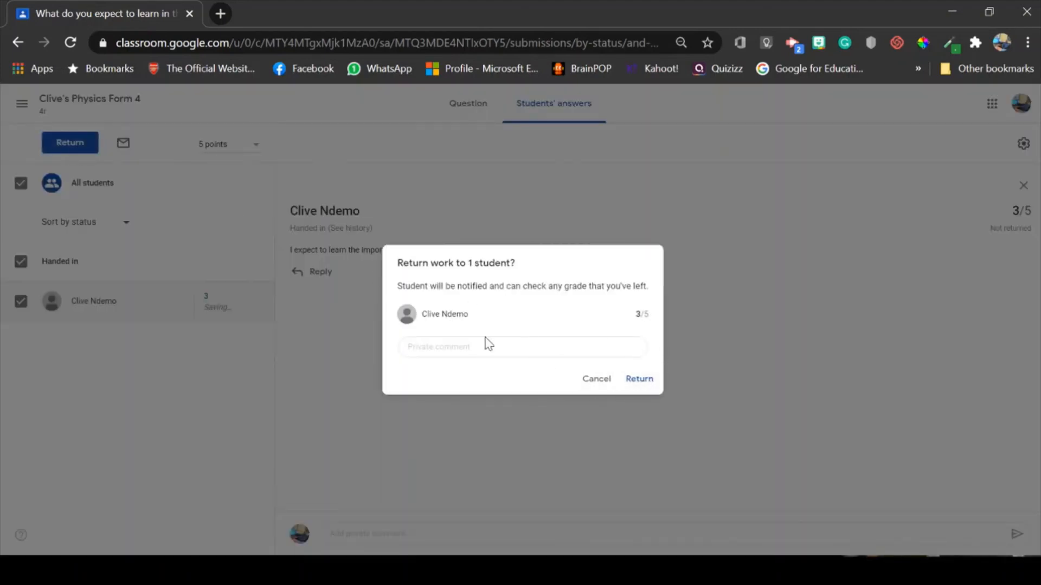
left_click(463, 349)
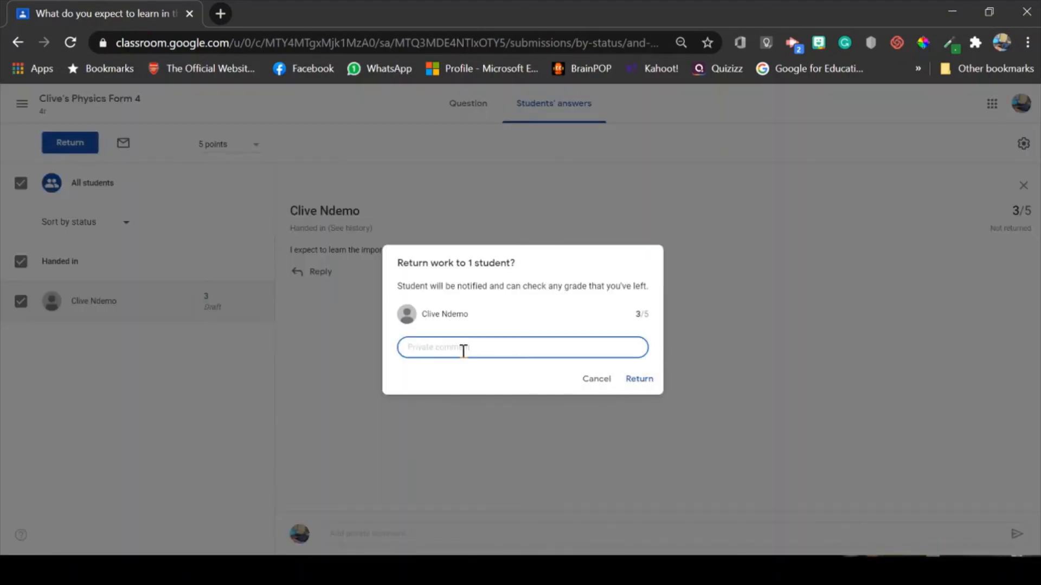
type("good")
left_click(637, 380)
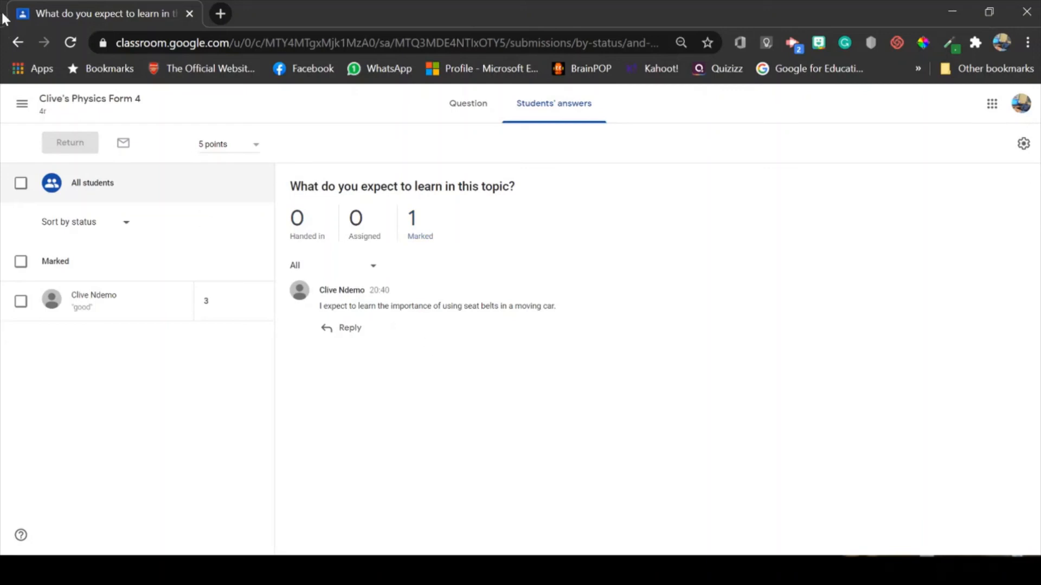
Step: Go back to the marks page and open the student's handed-in Quiz 1 document for marking
left_click(18, 50)
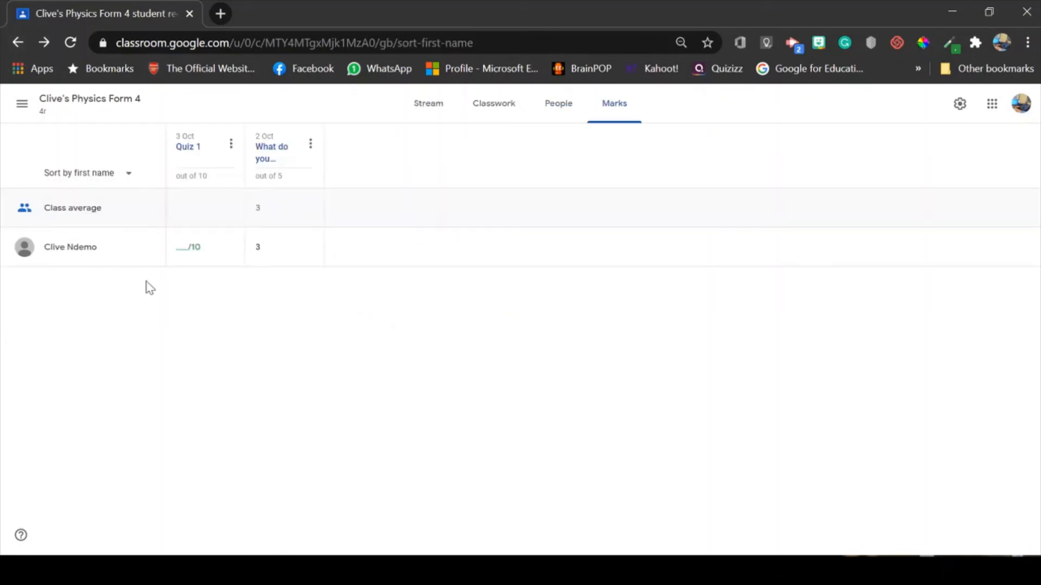
left_click(186, 147)
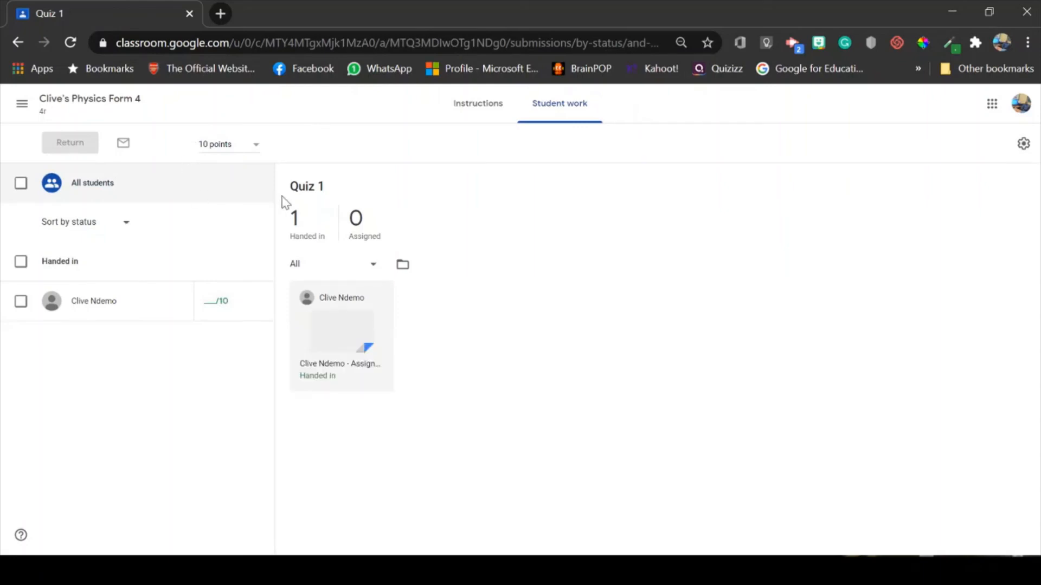
left_click(339, 349)
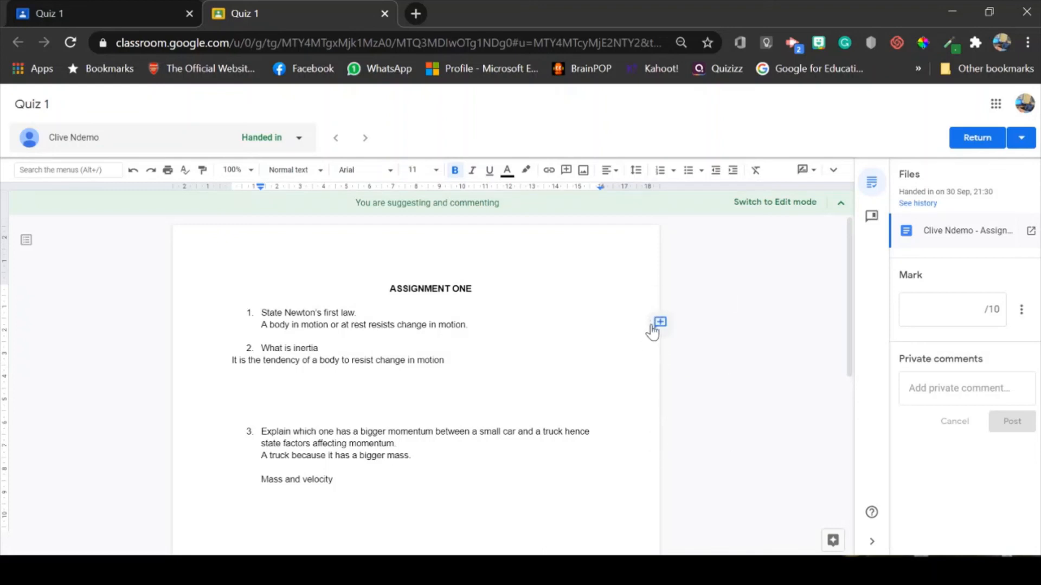
Step: Attach the comment "Go through the statement of newton;s law" to the question 1 text "State Newton's first law."
left_click(659, 323)
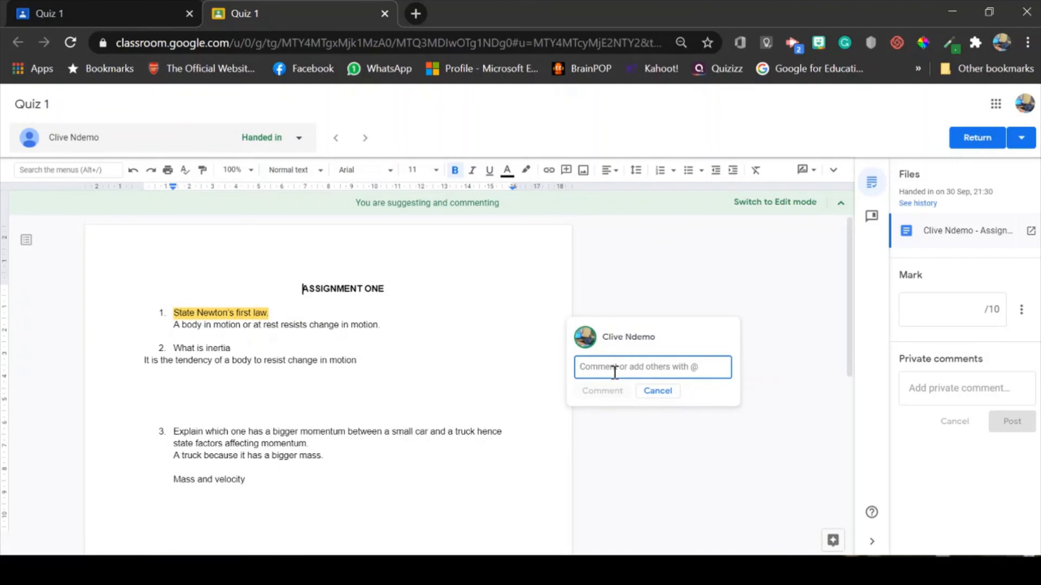
type("G")
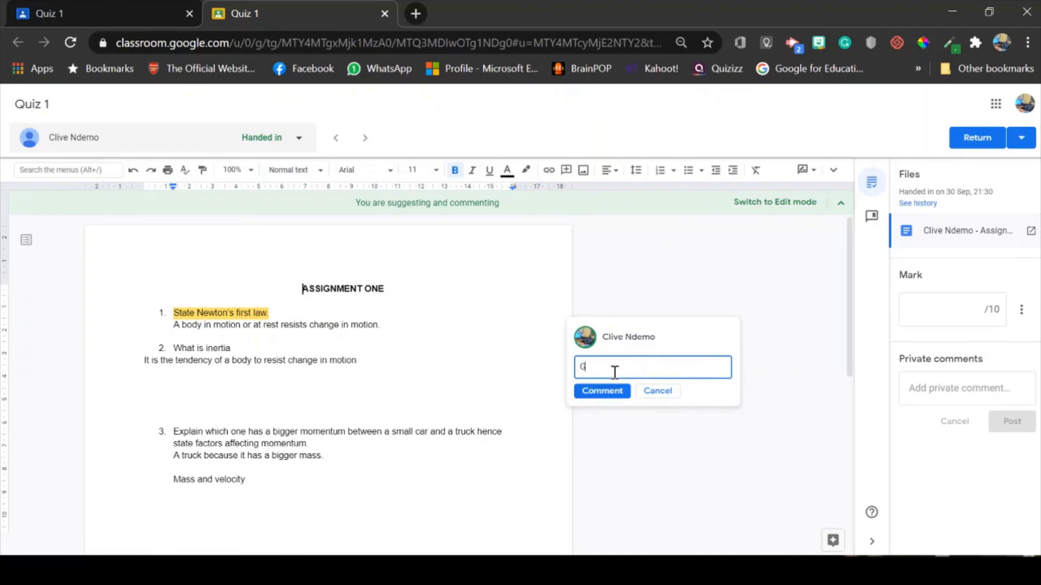
type("o")
type(" throug")
type("h the de")
key("BackSpace")
key("BackSpace")
key("BackSpace")
type("tatement of newton;s")
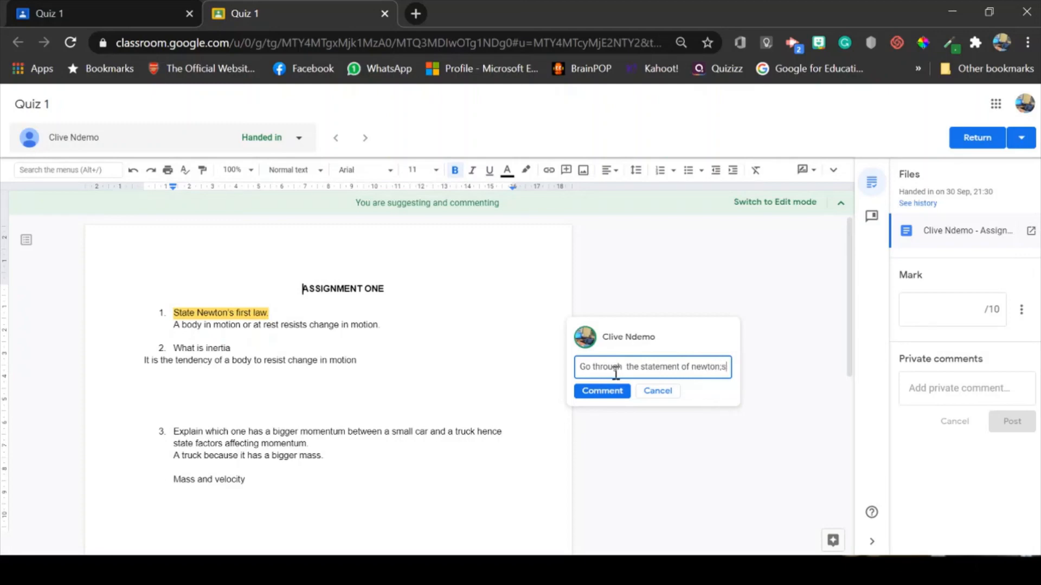
type("law")
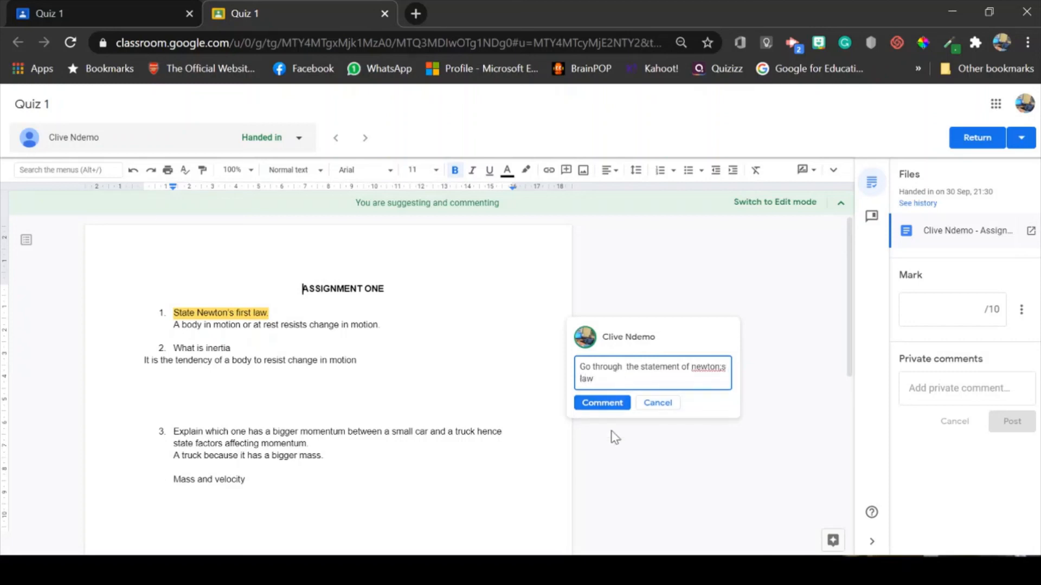
left_click(611, 411)
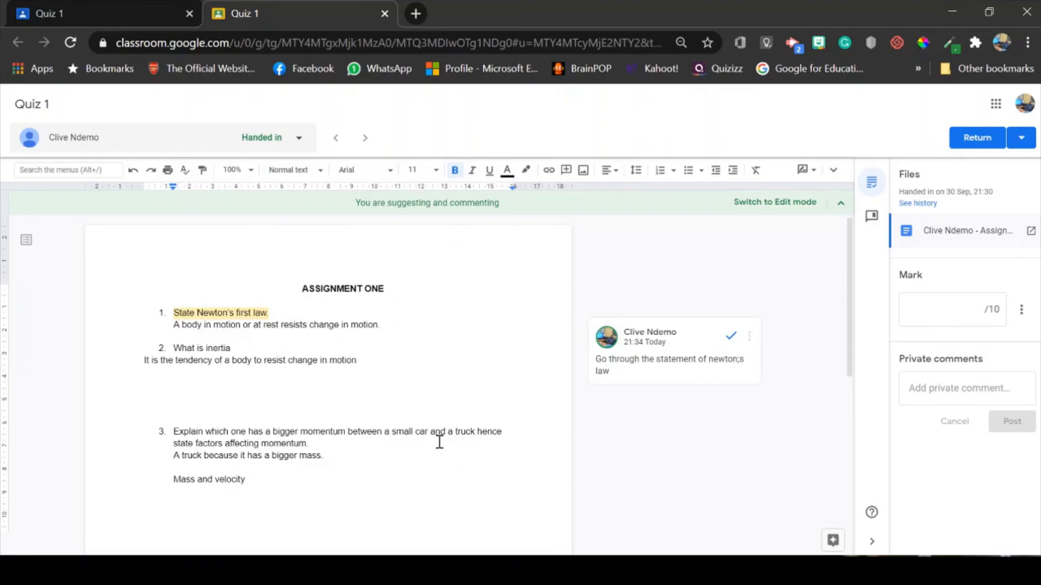
Step: Set the Quiz 1 mark to 6 out of 10 and post the private comment "do corrections and resubmit"
left_click(977, 315)
type("6")
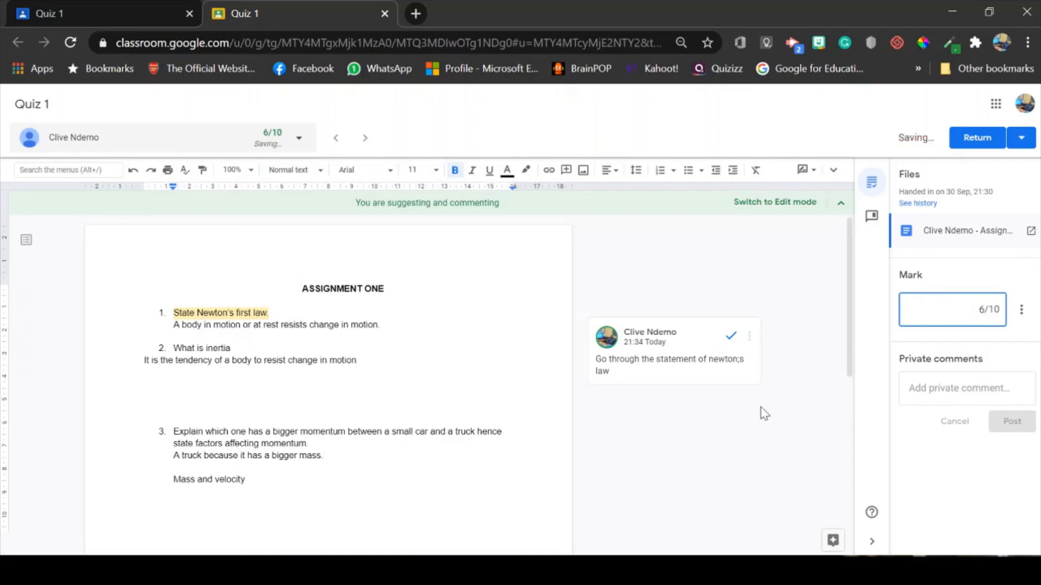
left_click(929, 397)
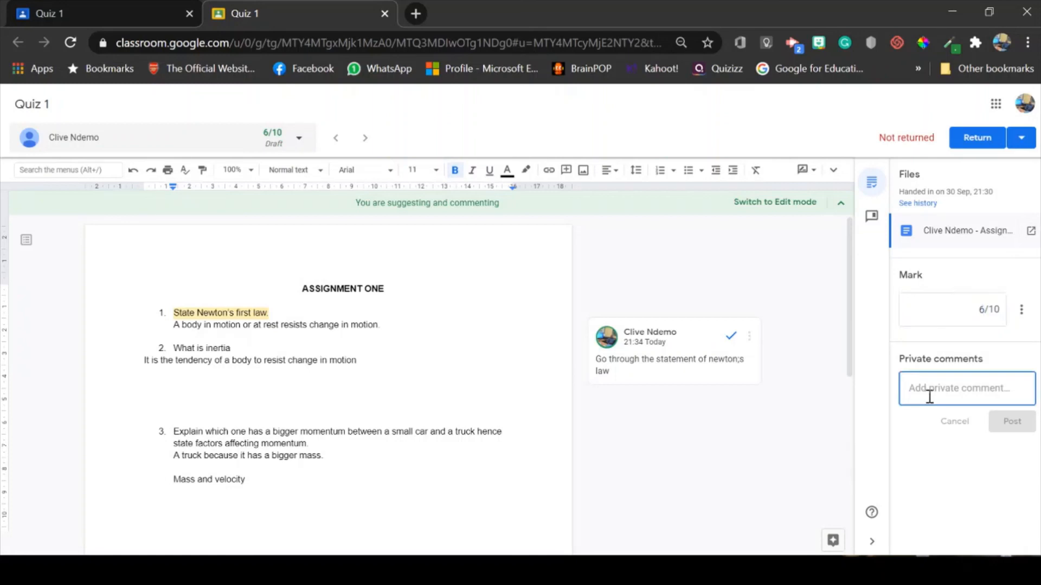
type("do cor")
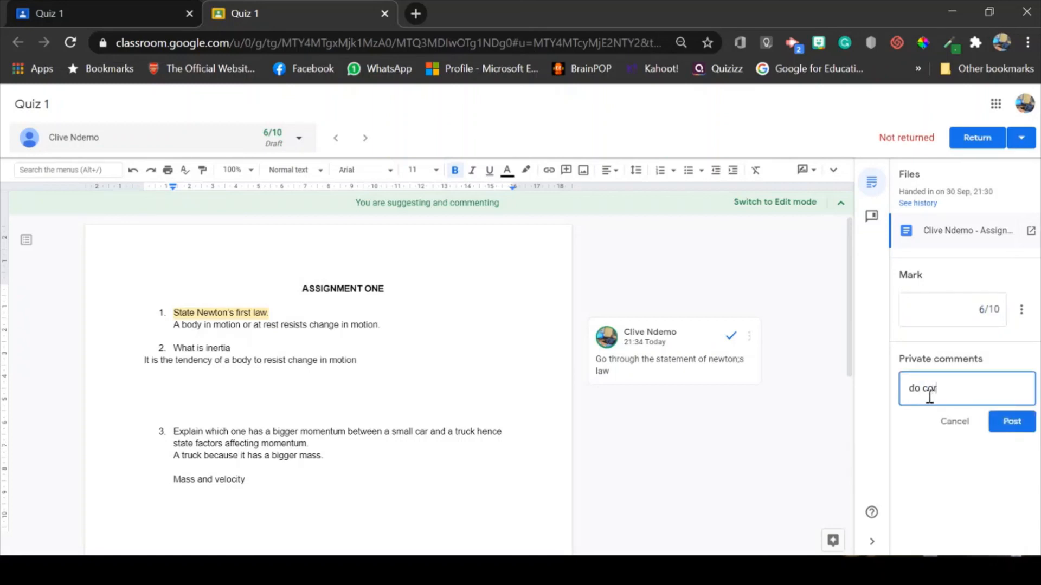
type("rections and resubmit")
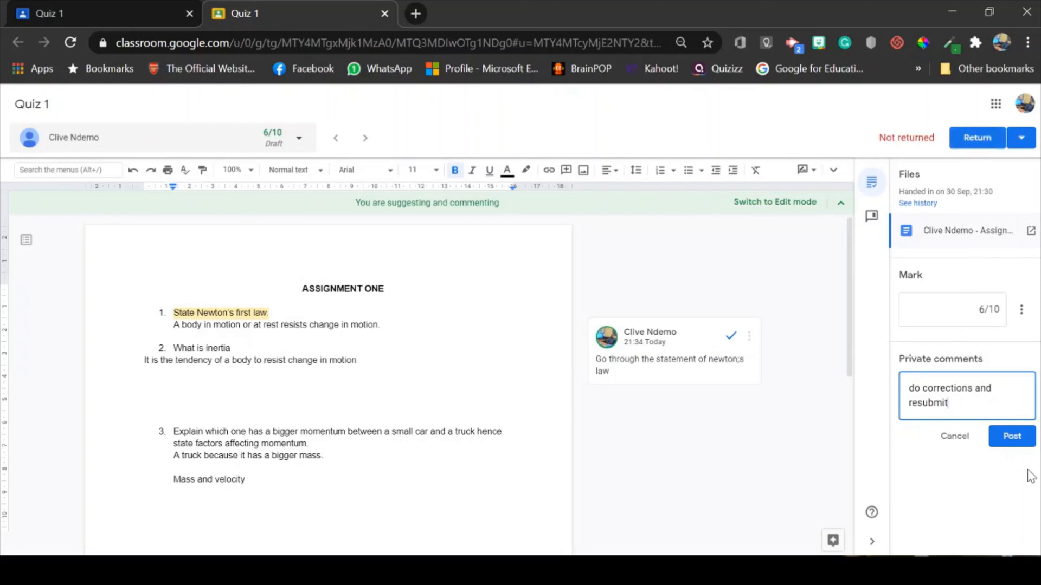
left_click(1018, 450)
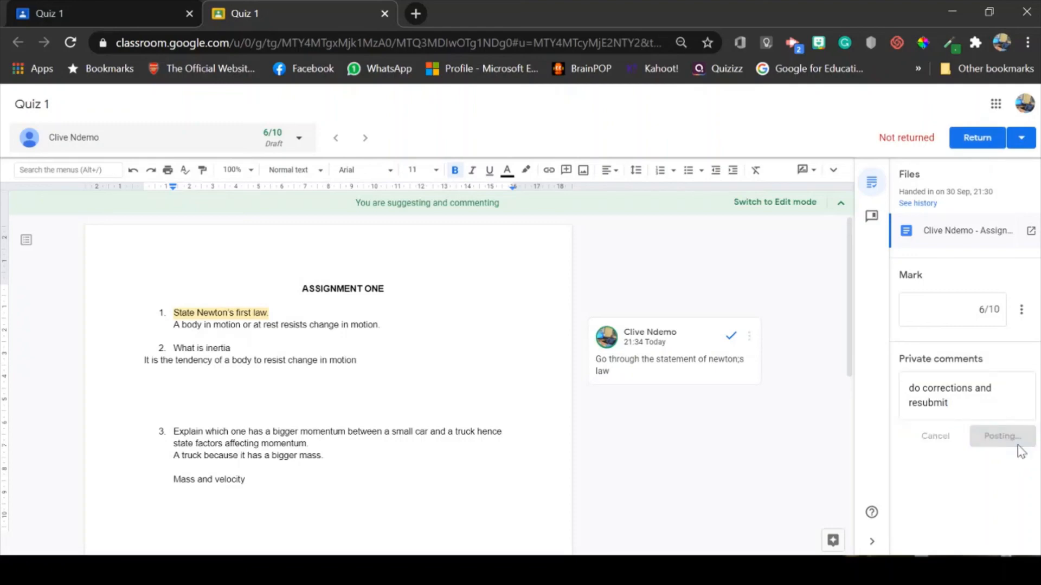
Step: Return the marked Quiz 1 to the student, close the document and reopen the class marks overview
left_click(977, 139)
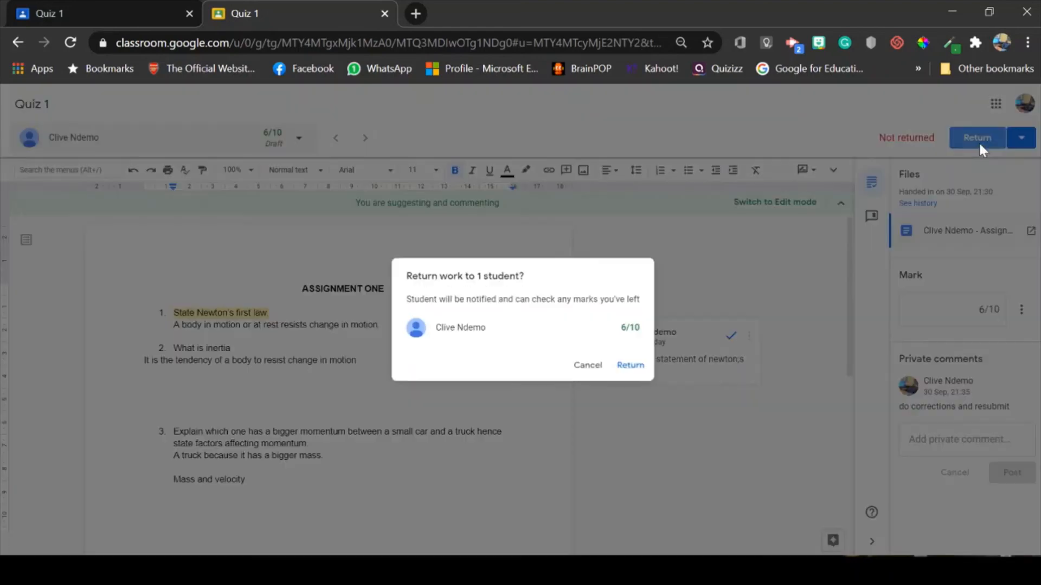
left_click(630, 367)
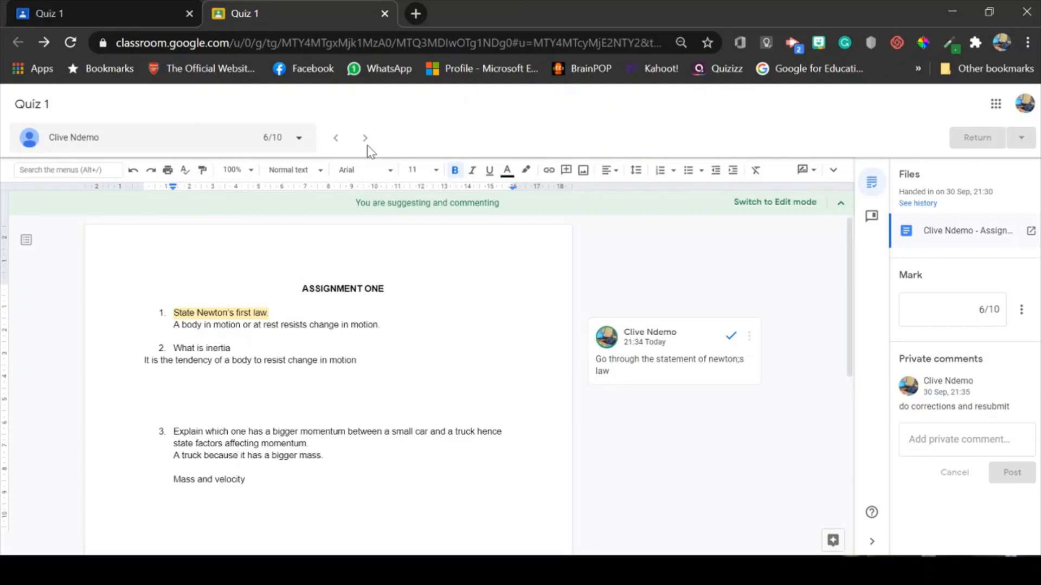
key("ctrl+w")
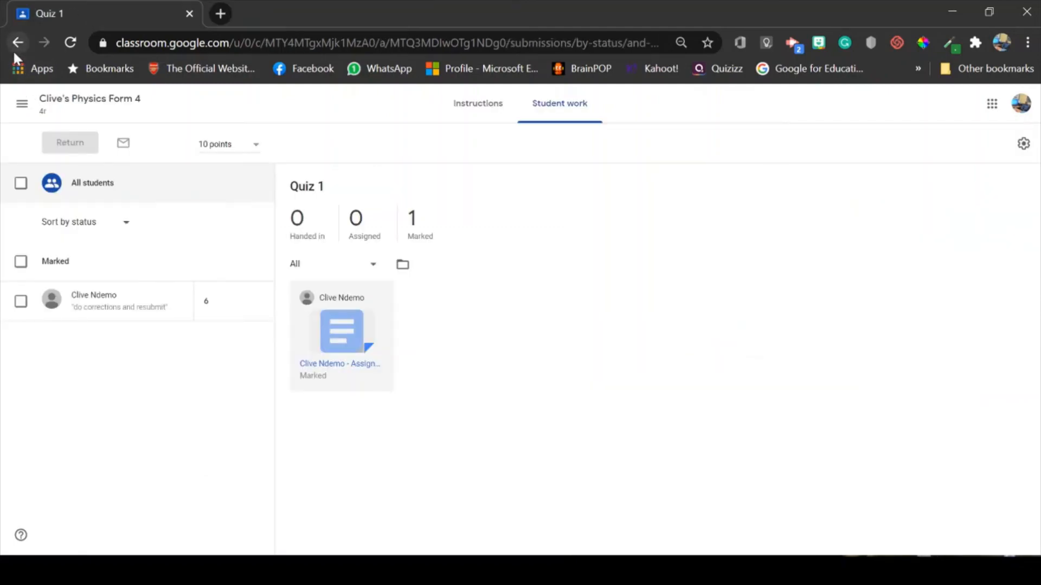
left_click(14, 53)
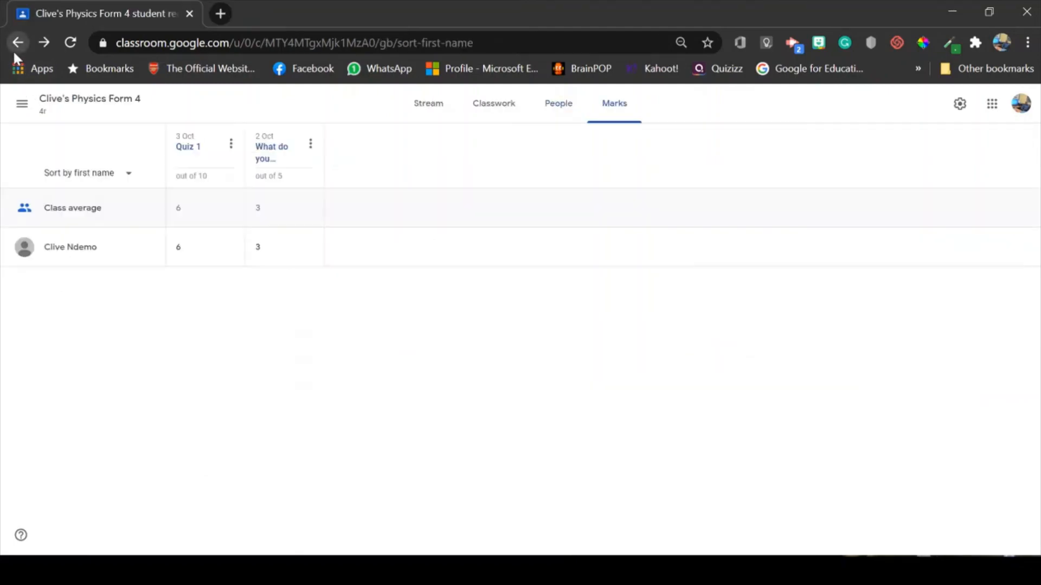
left_click(618, 115)
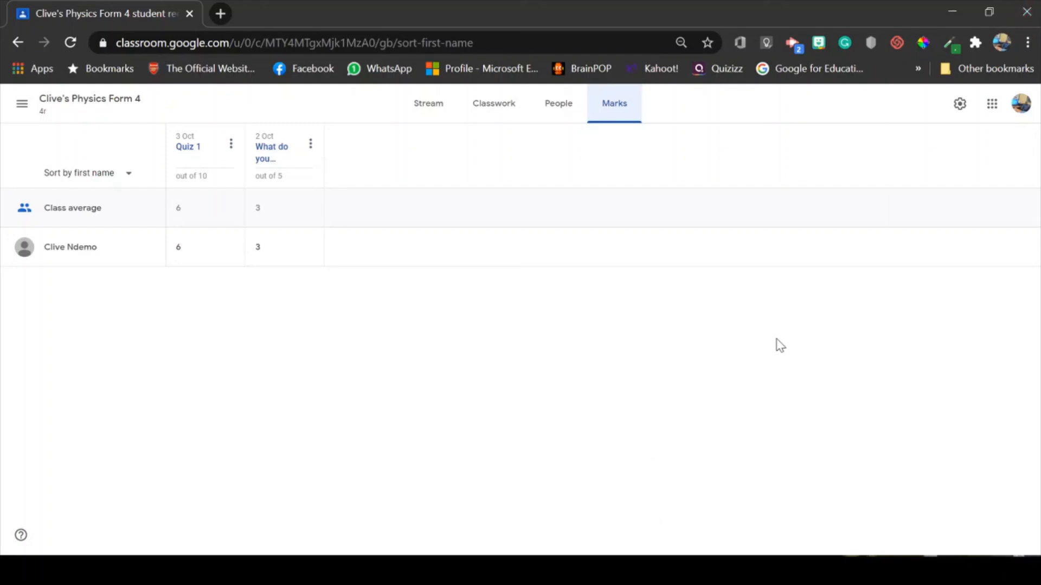
Step: In the student's classwork, check the grading status of the topic question and Quiz 1, and examine the Quiz 1 mark and private comment
left_click(208, 442)
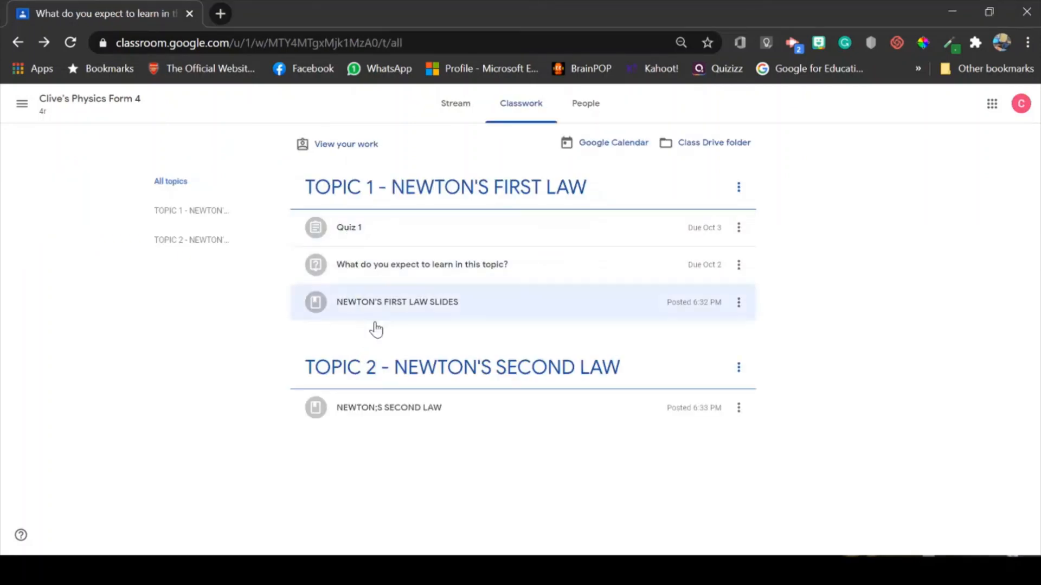
left_click(409, 282)
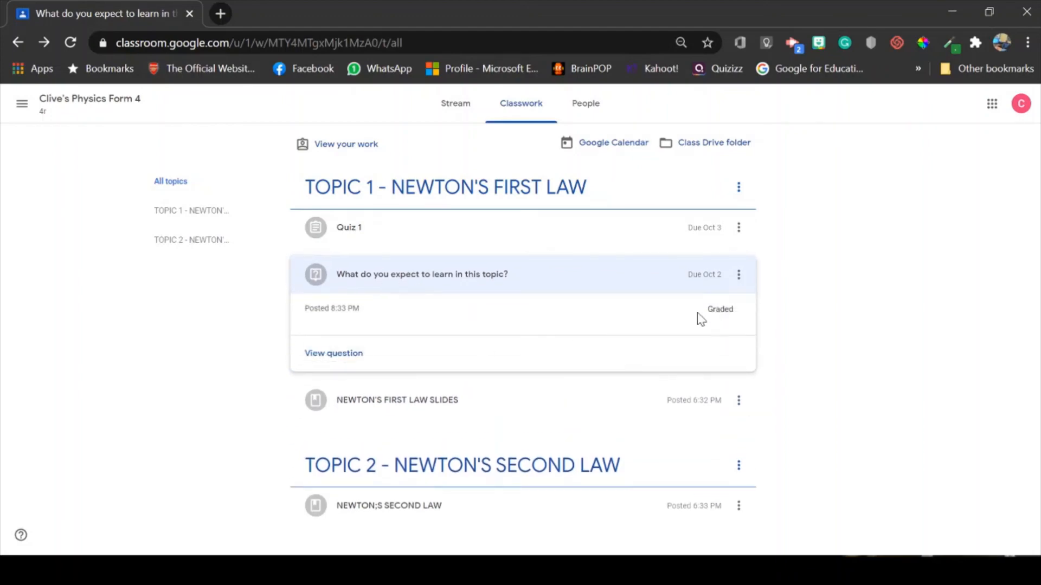
left_click(345, 243)
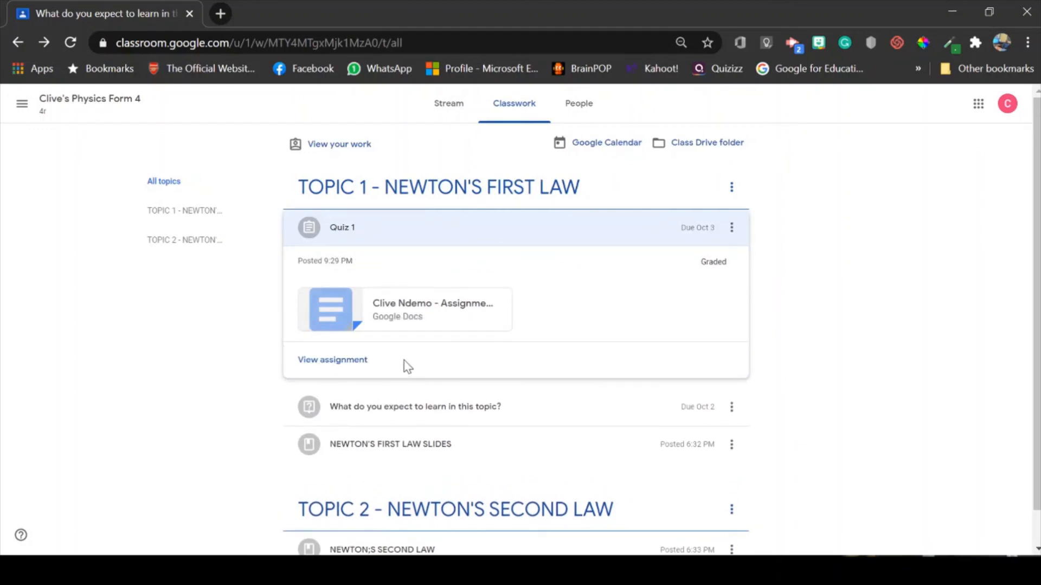
left_click(350, 367)
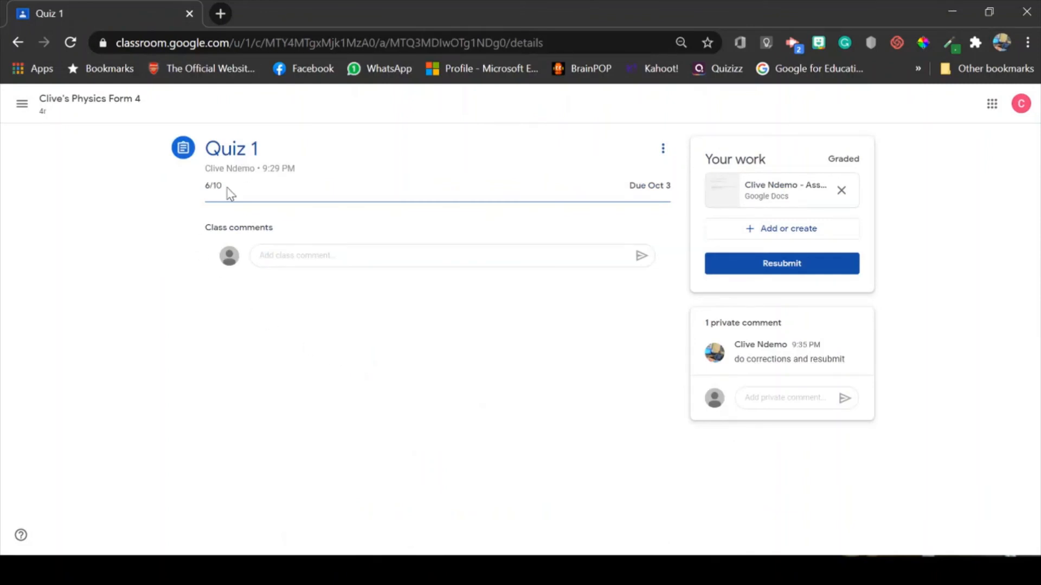
left_click_drag(227, 188, 191, 199)
left_click(191, 199)
Step: Return to the student's classwork list and open the overview of the student's own work
key("alt+Left")
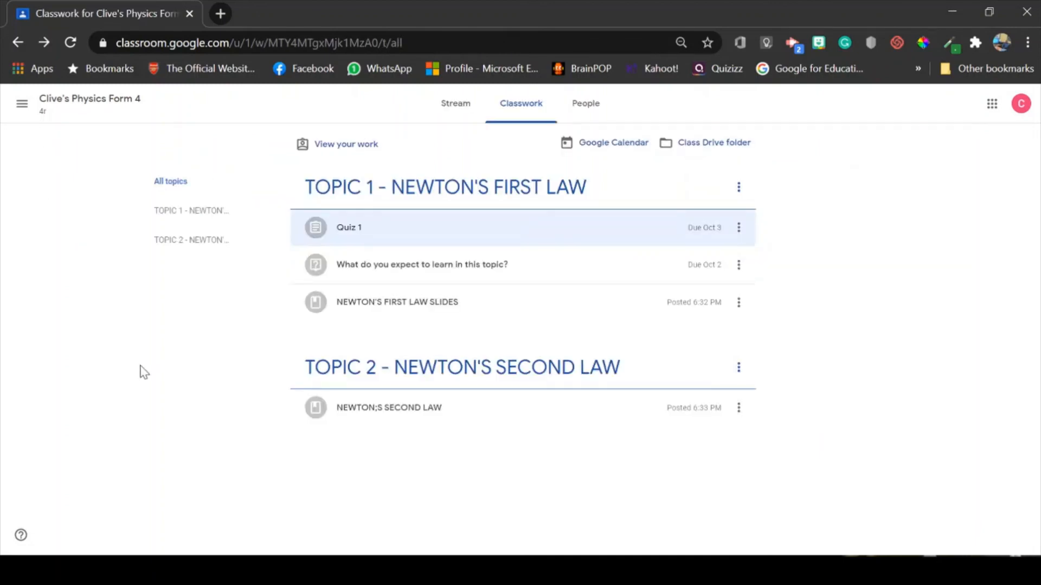
left_click(351, 146)
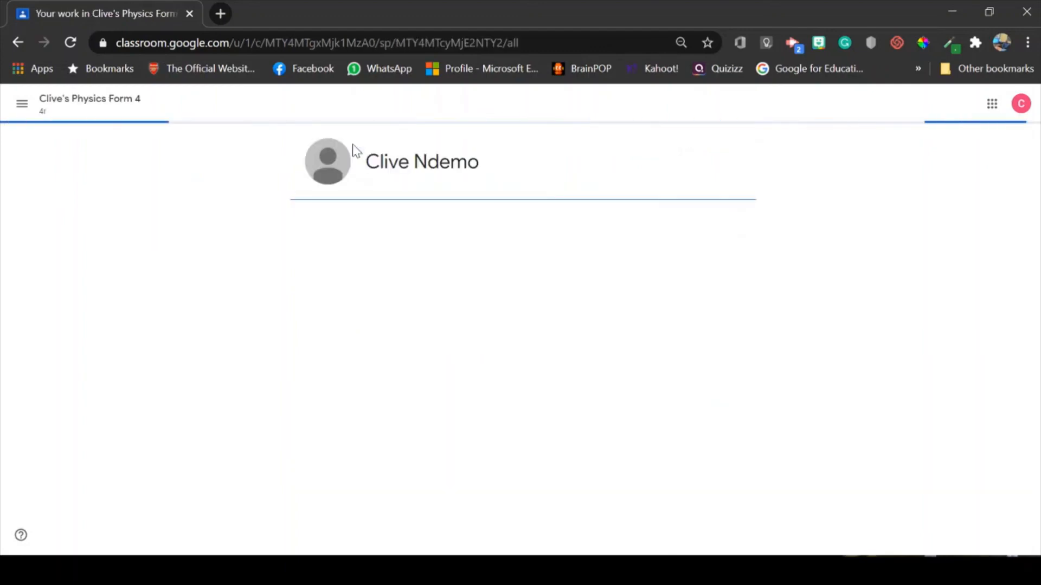